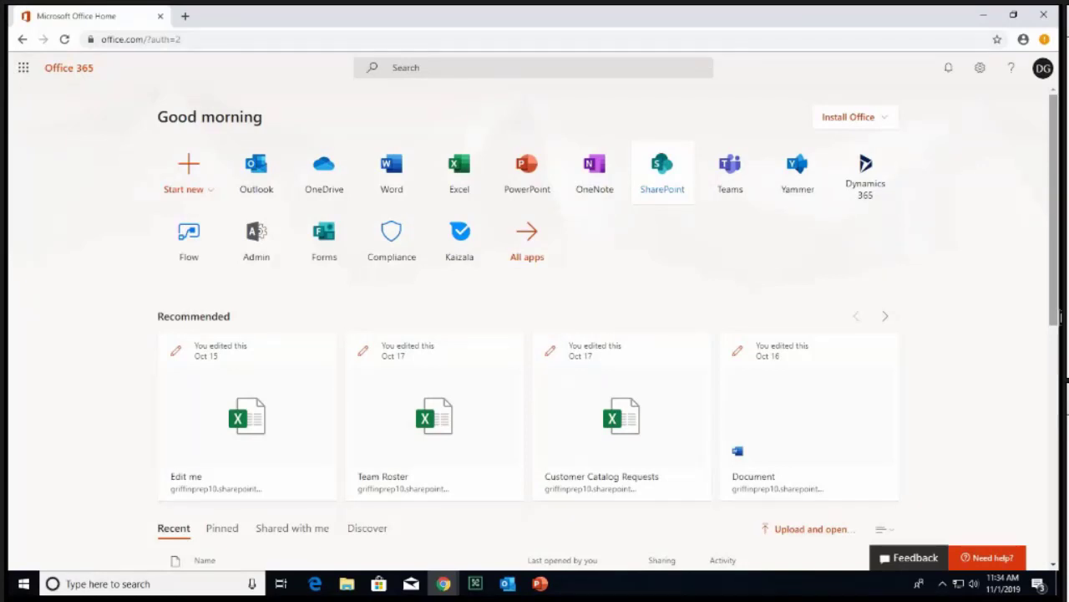
left_click(475, 583)
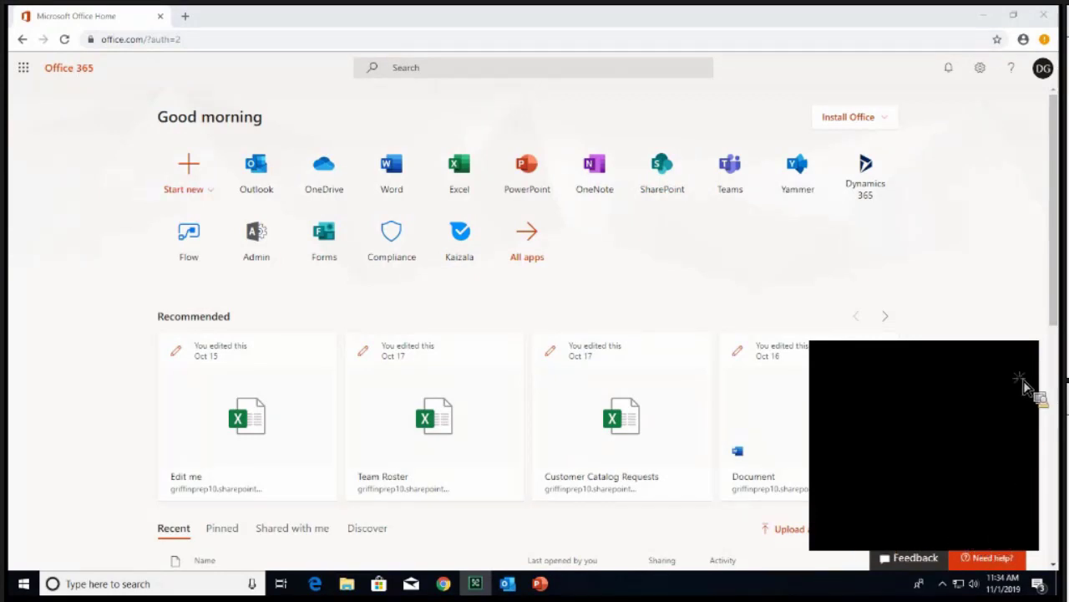
left_click(1020, 346)
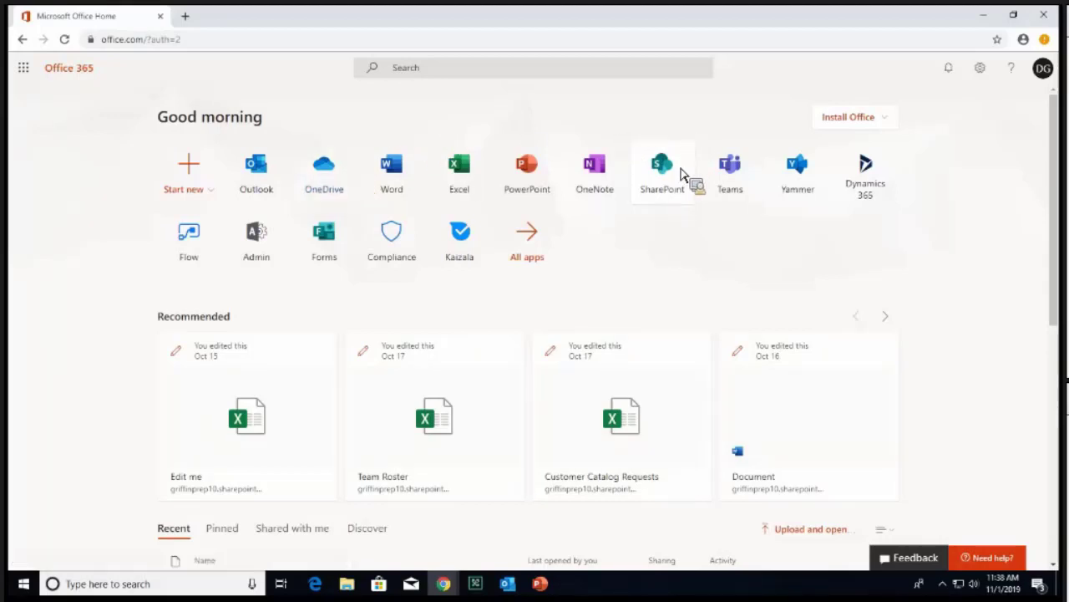
- Open OneDrive from the Office 365 home page
left_click_drag(677, 184, 317, 170)
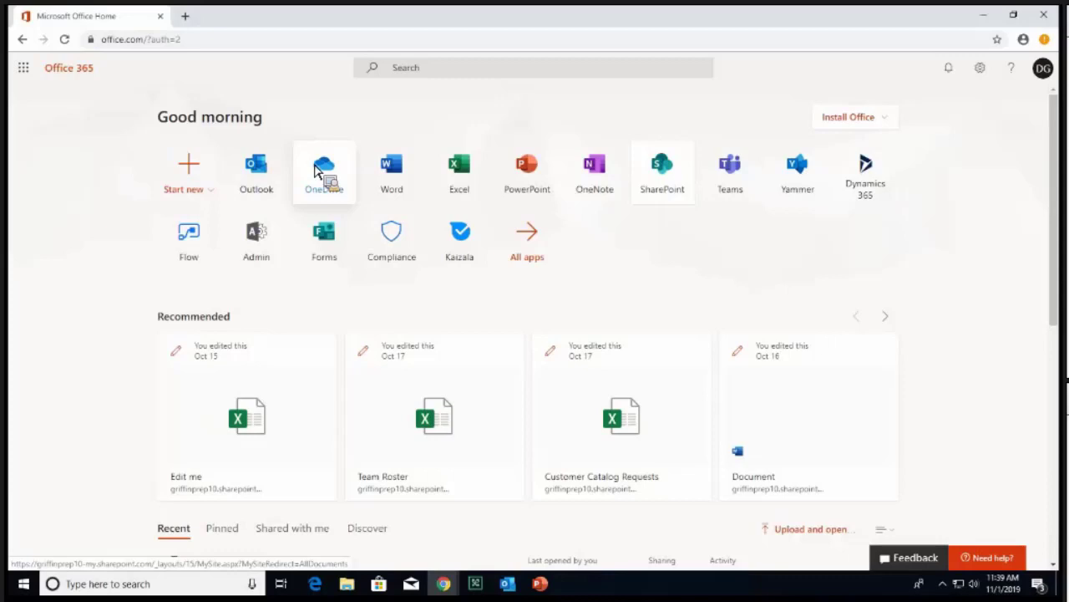
left_click_drag(317, 171, 693, 270)
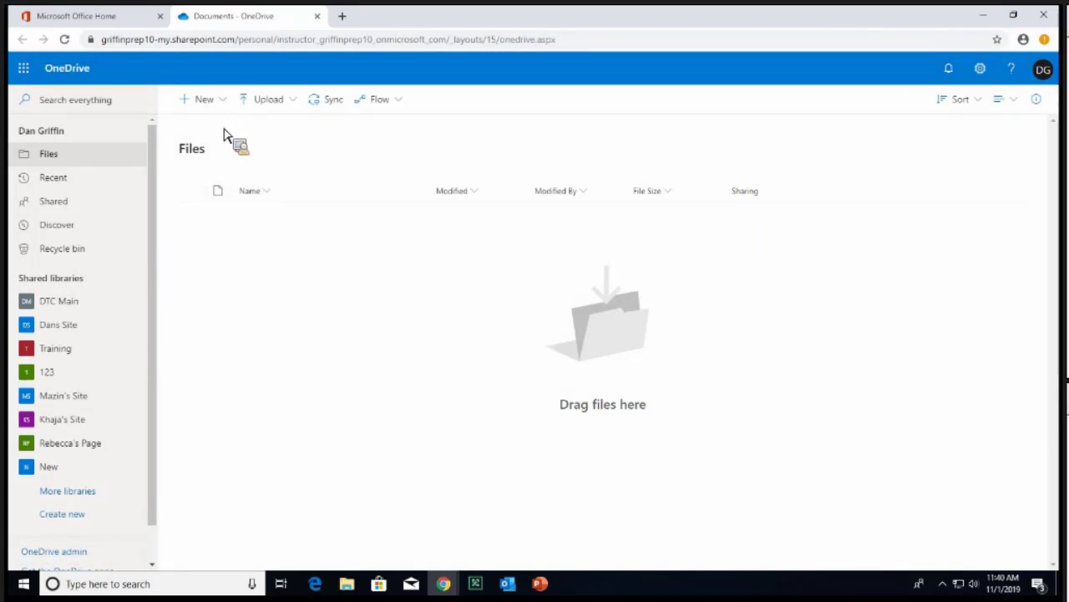
- Upload the O365 Offer presentation from the Downloads folder to the OneDrive files
left_click(204, 99)
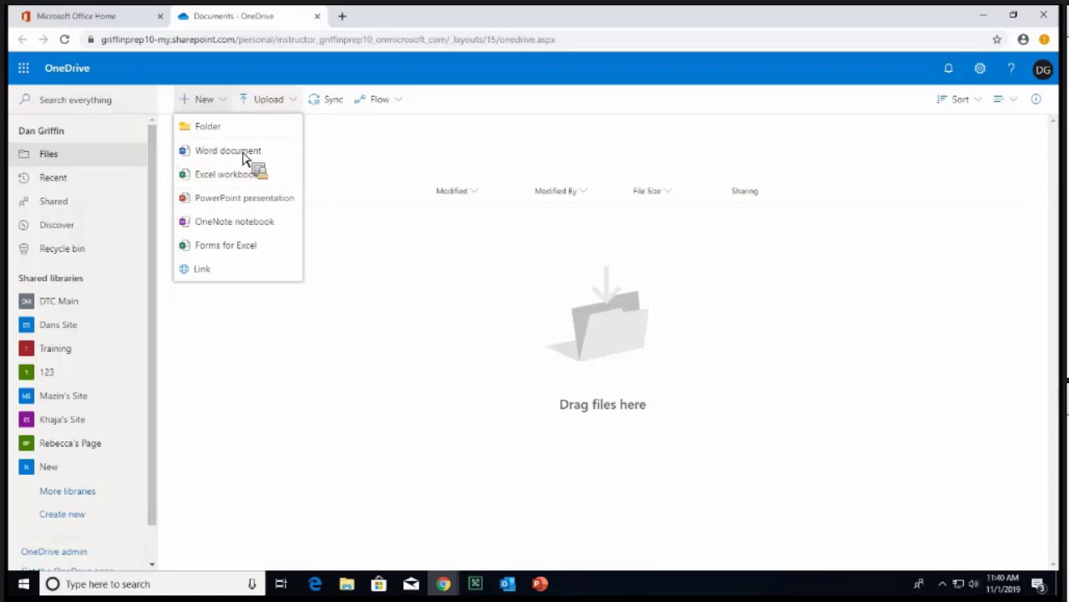
left_click(268, 100)
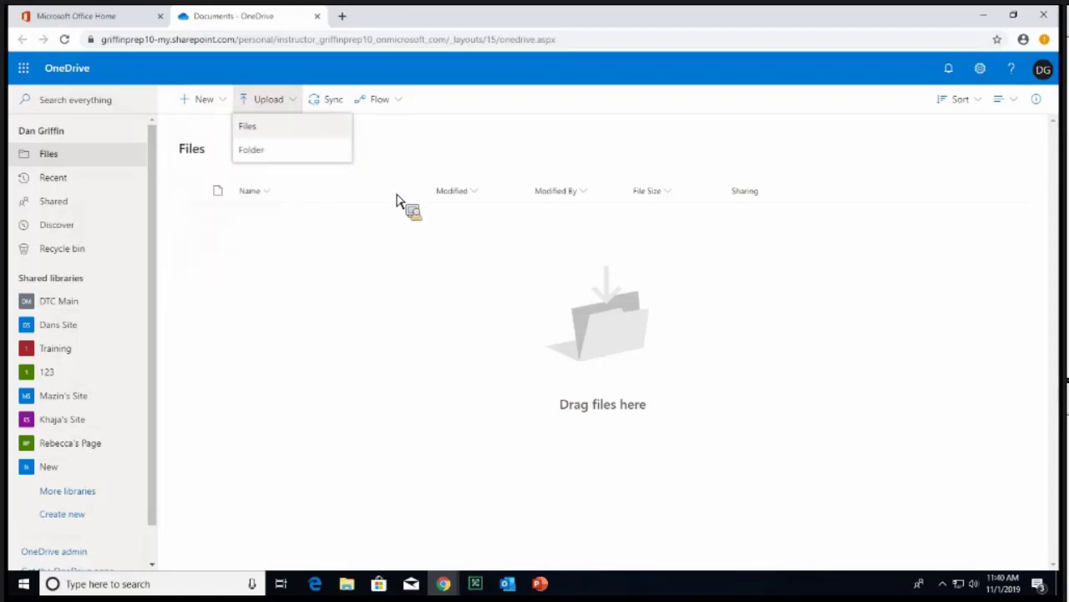
left_click_drag(397, 201, 244, 130)
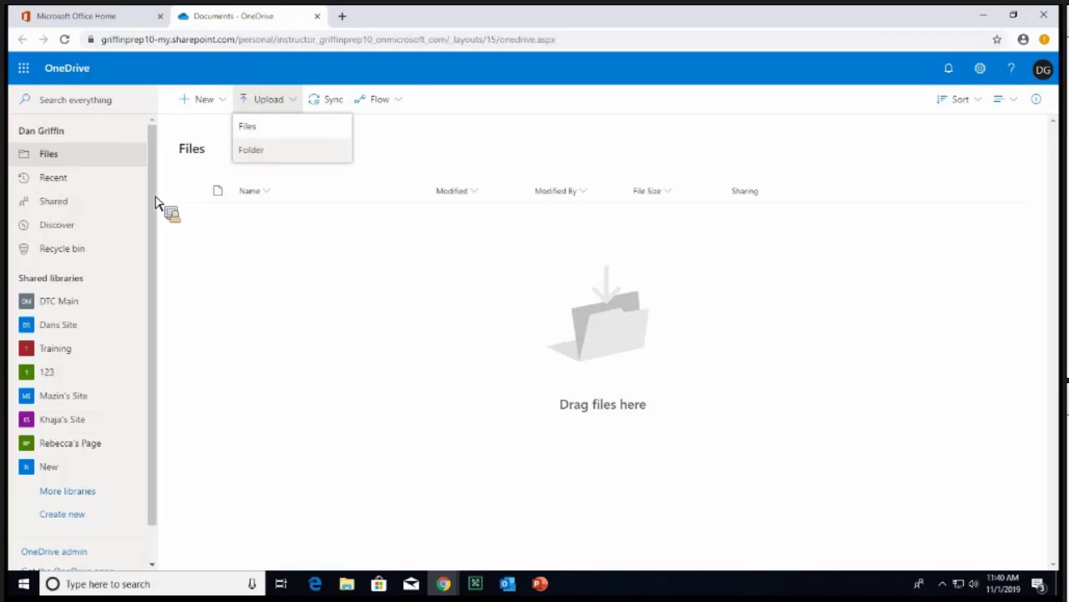
left_click_drag(155, 203, 120, 112)
left_click_drag(322, 267, 434, 310)
left_click(251, 127)
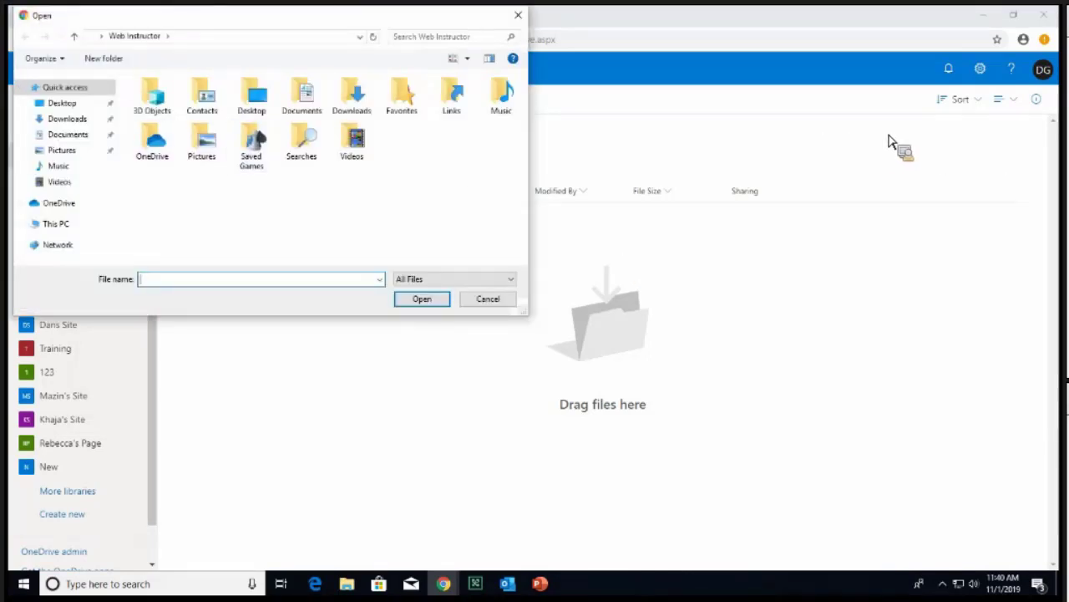
left_click(63, 104)
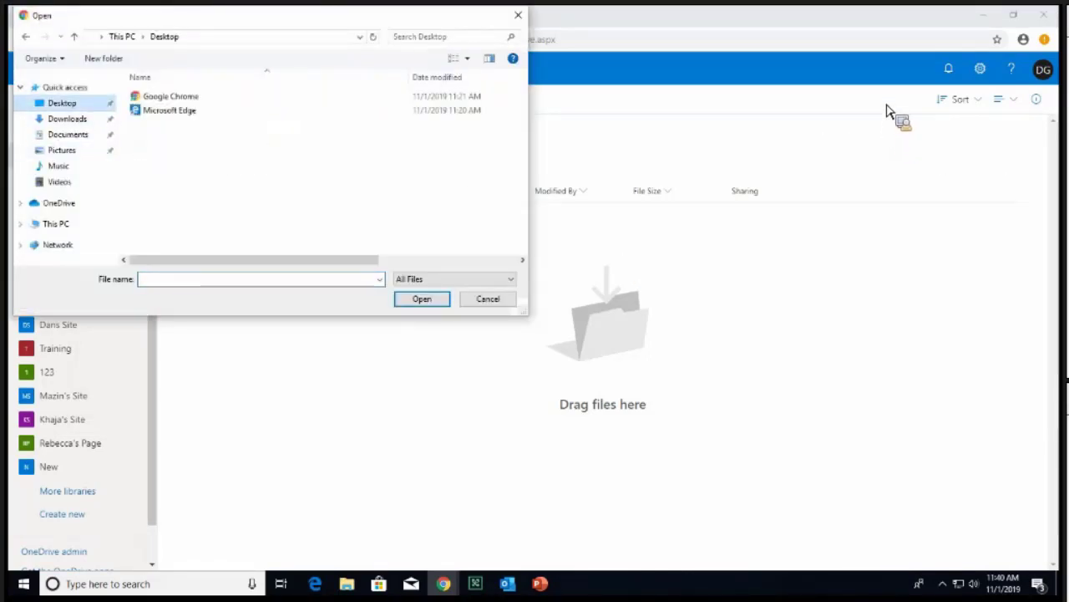
left_click(67, 119)
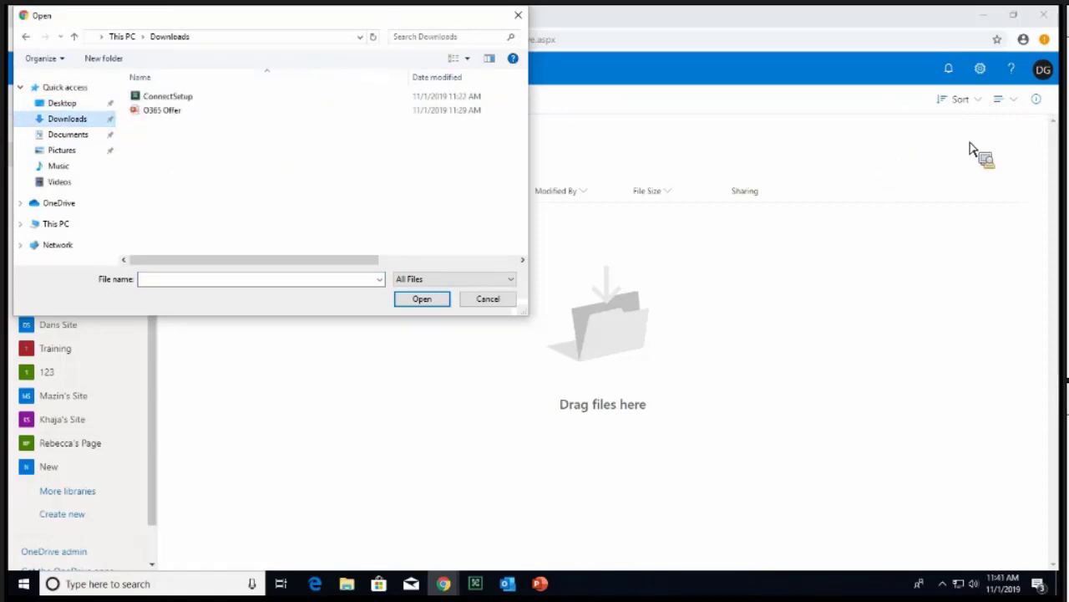
left_click(162, 110)
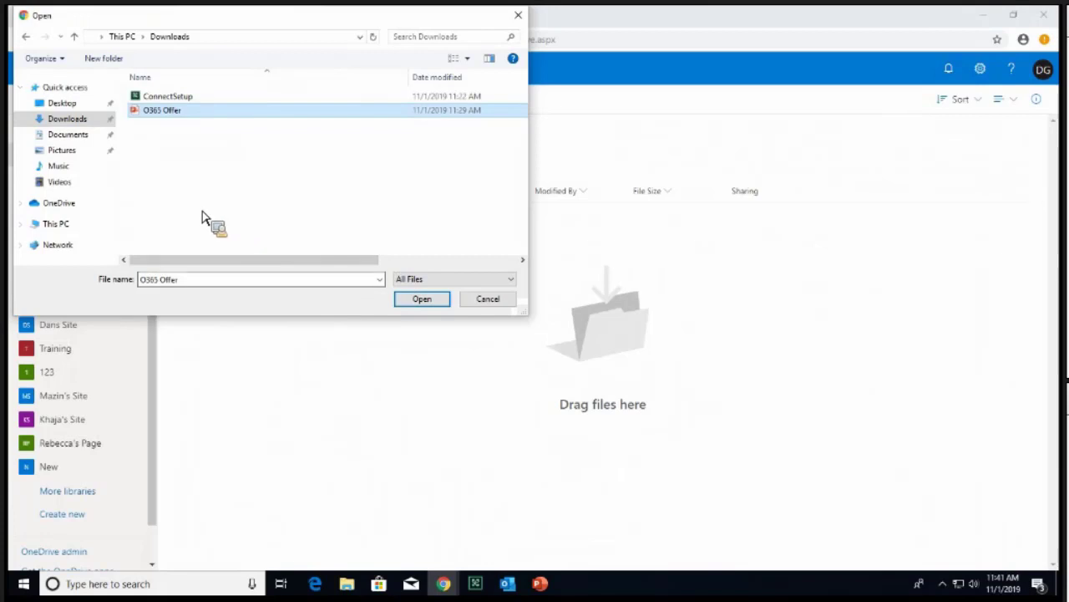
key("Return")
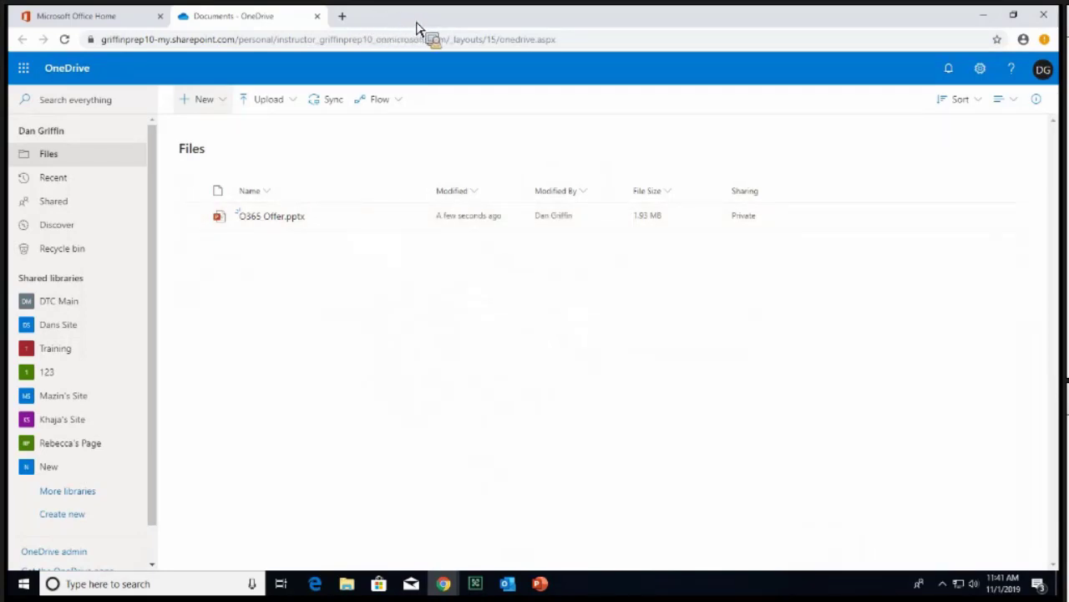
- Create a new Word document in OneDrive and enter "Saves auto" with the simplified ribbon turned off
left_click(209, 99)
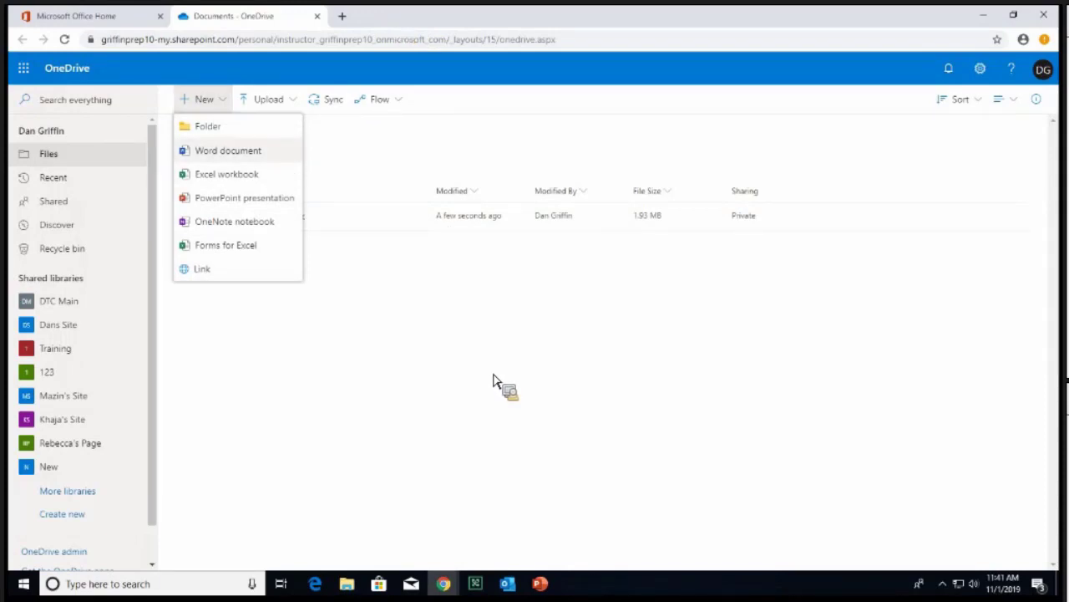
left_click(229, 151)
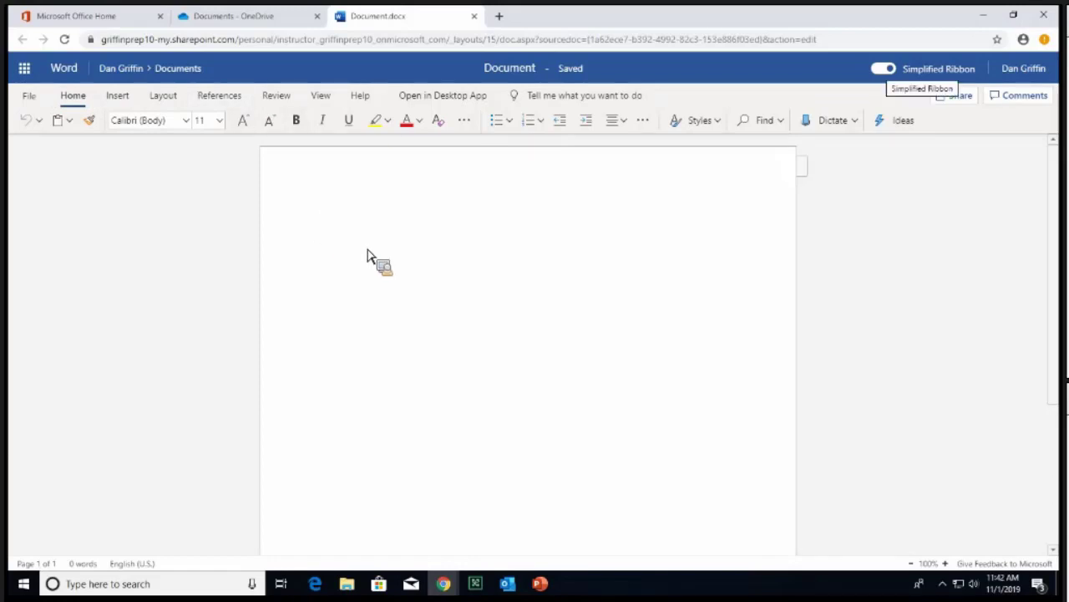
left_click(572, 73)
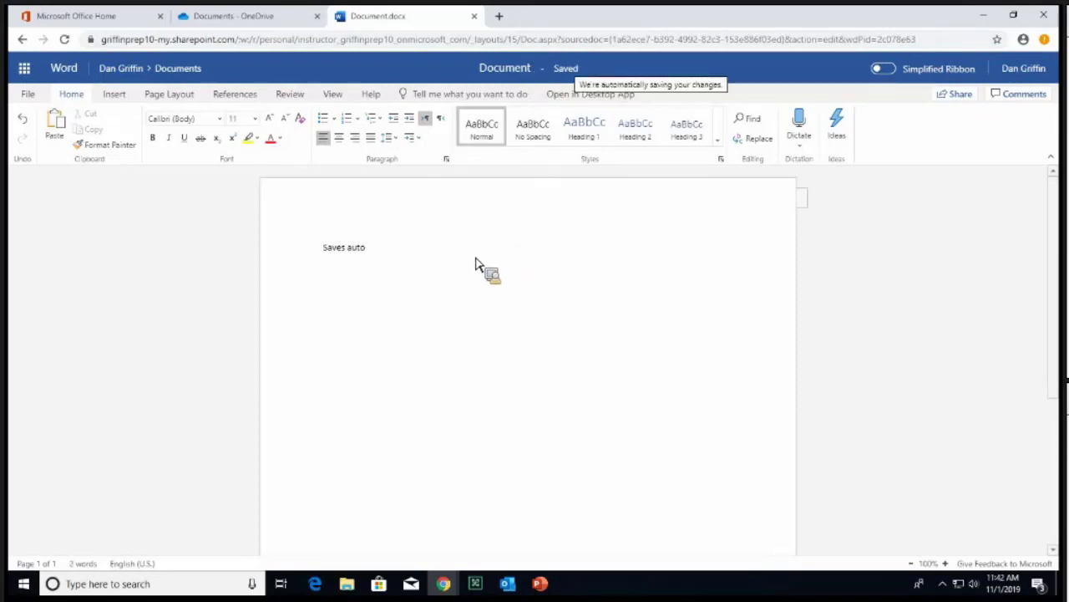
- Rename the Word document as "Project word doc"
key("Return")
key("Return")
key("Return")
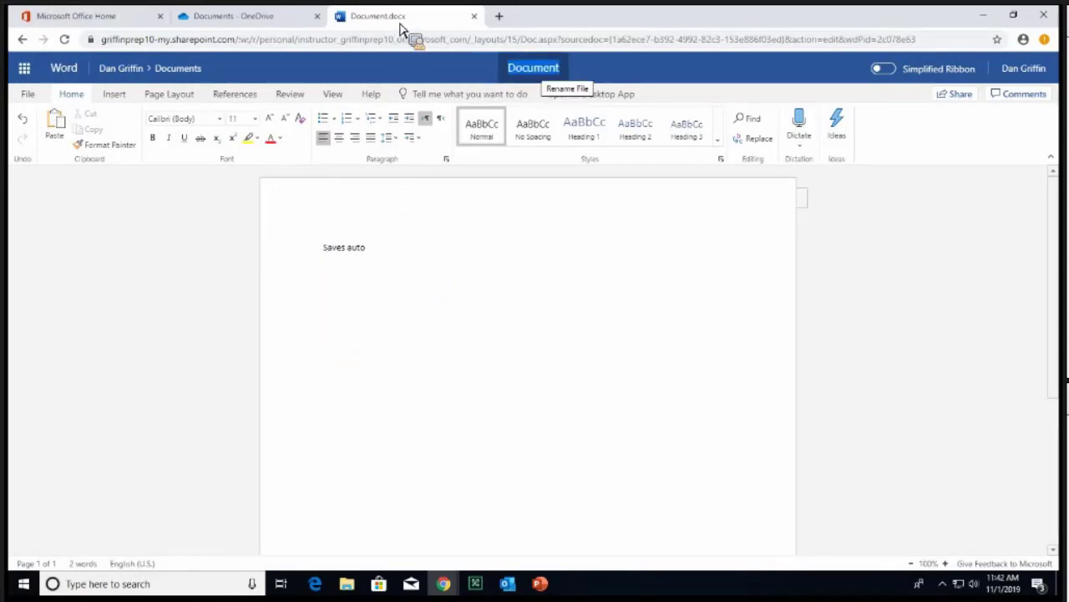
type("P")
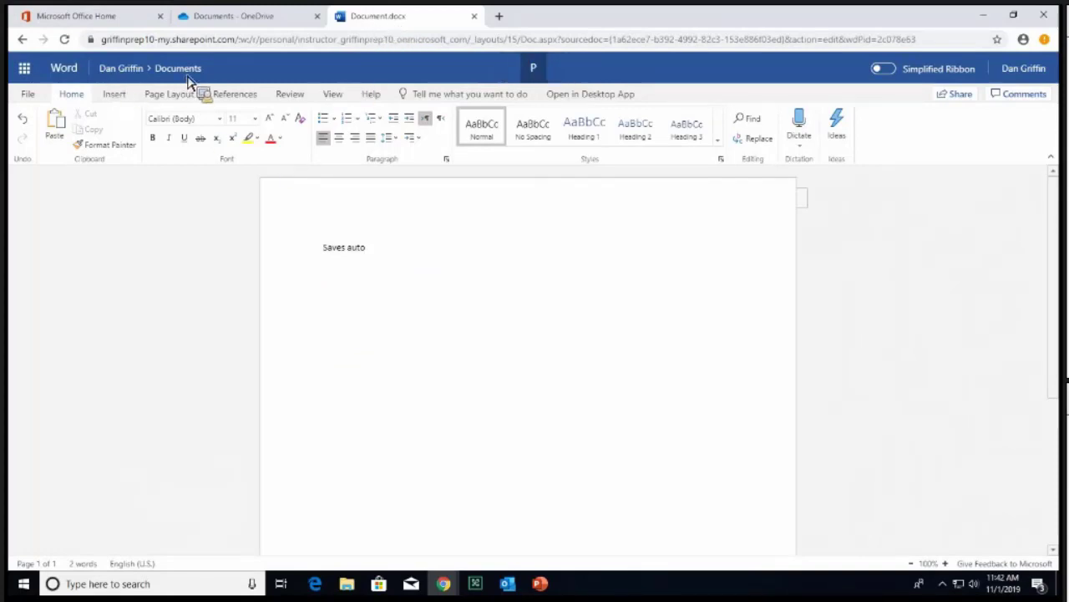
type("roject ")
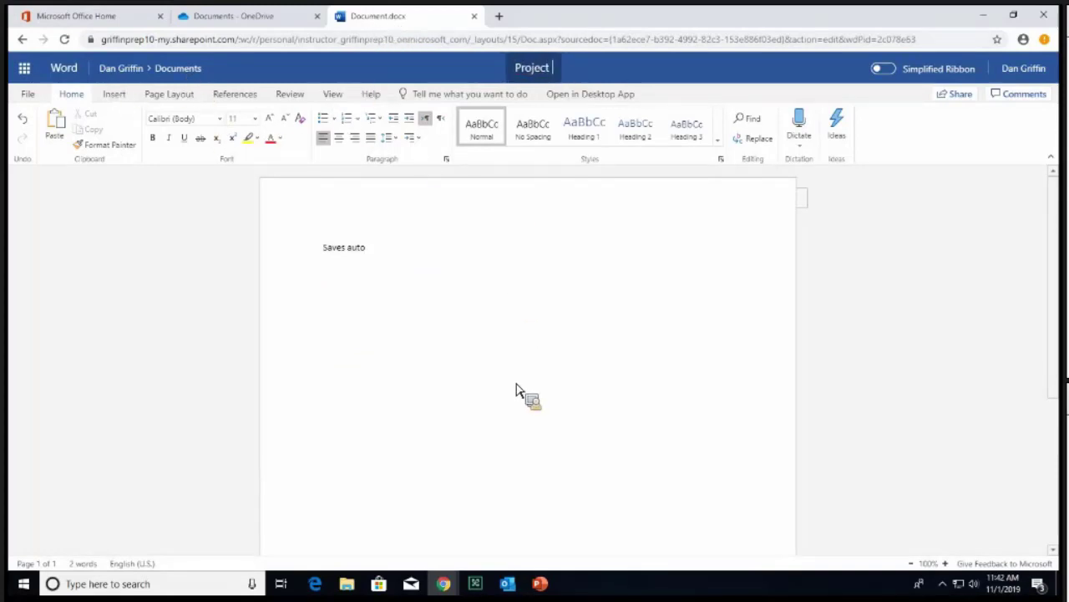
type("word doc")
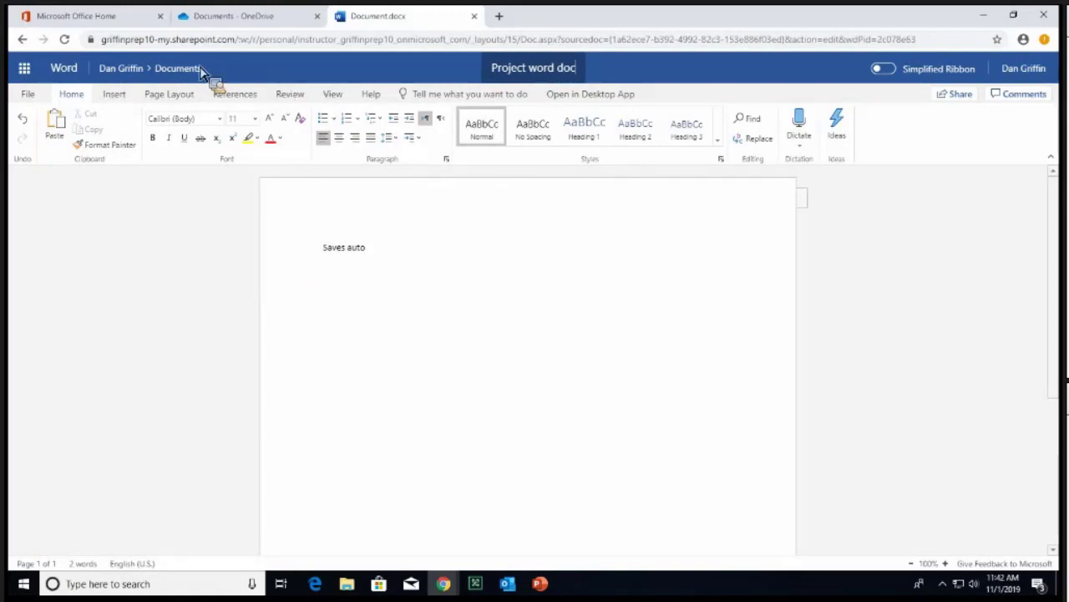
left_click(386, 73)
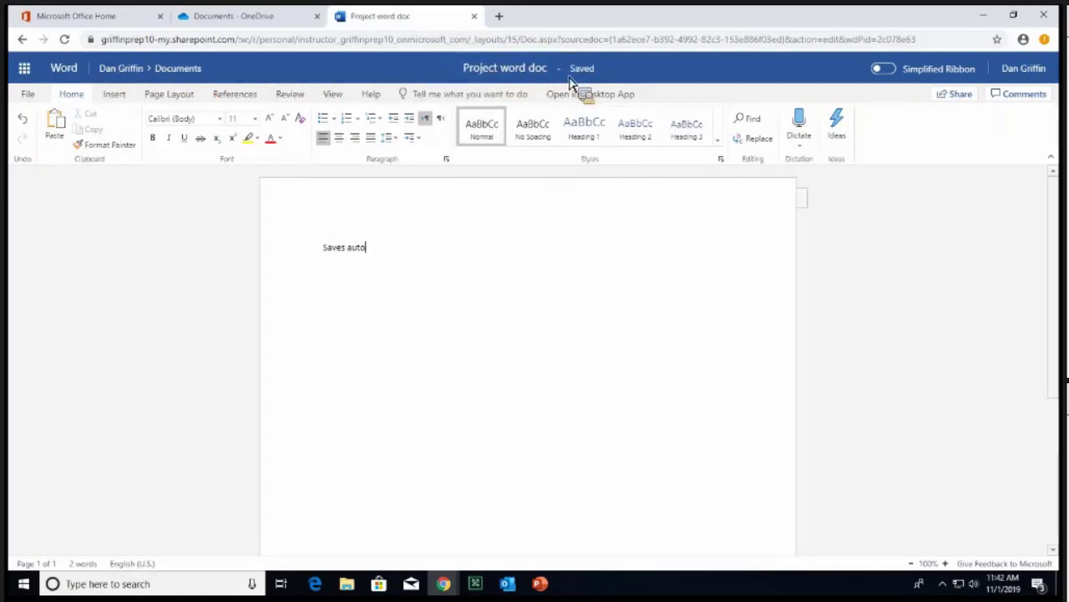
- Check the document in the OneDrive file list, return to it and open it in the desktop Word app
left_click(266, 17)
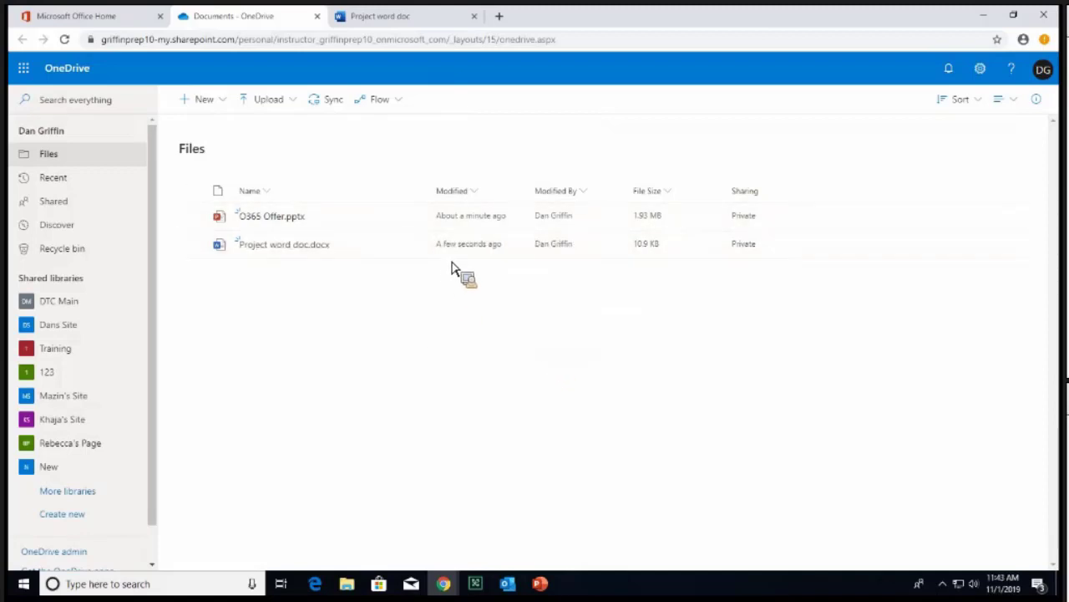
key("ctrl+Tab")
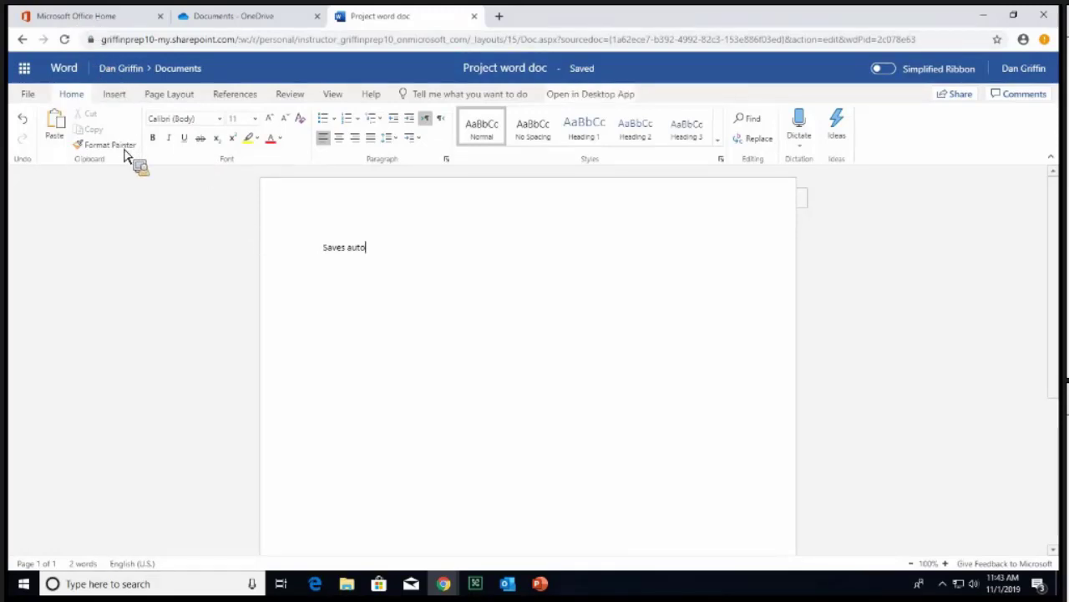
left_click(591, 94)
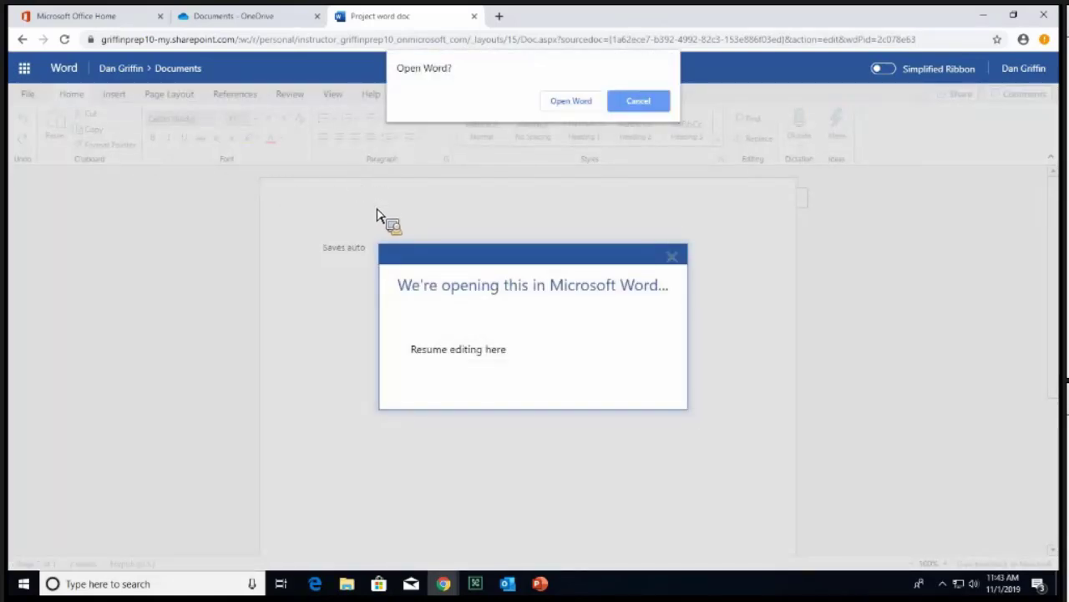
left_click(573, 101)
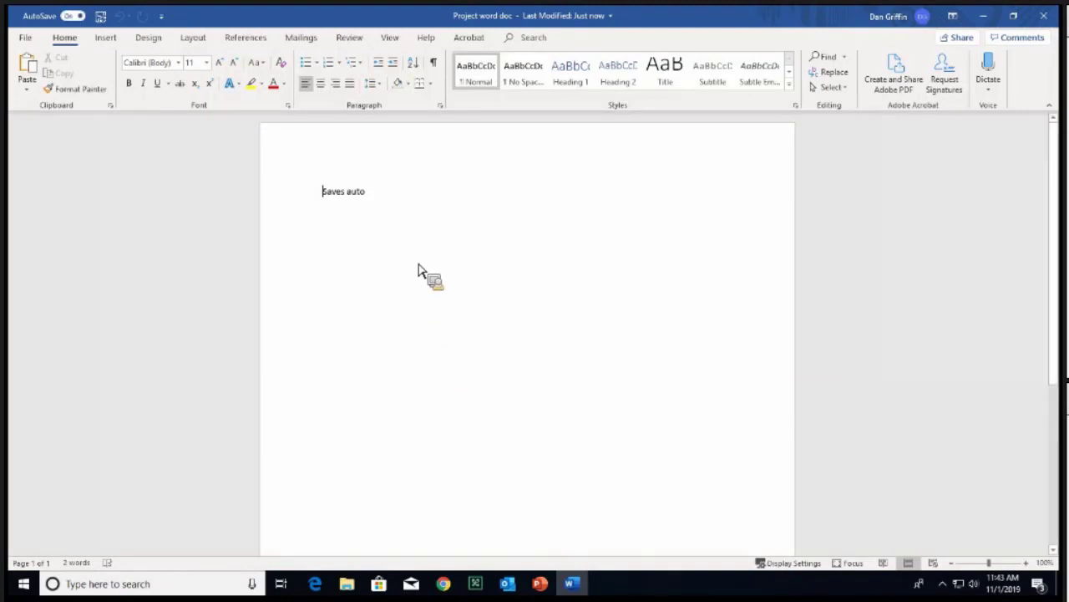
- Format all the text in the document as red with a font size of 24
key("ctrl+a")
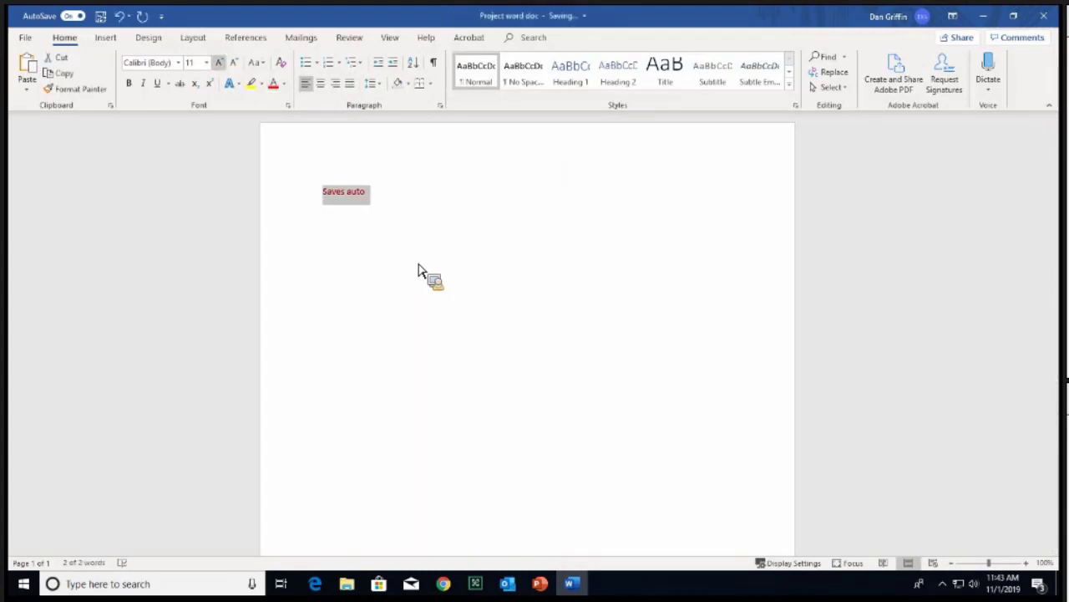
left_click(207, 63)
left_click(193, 204)
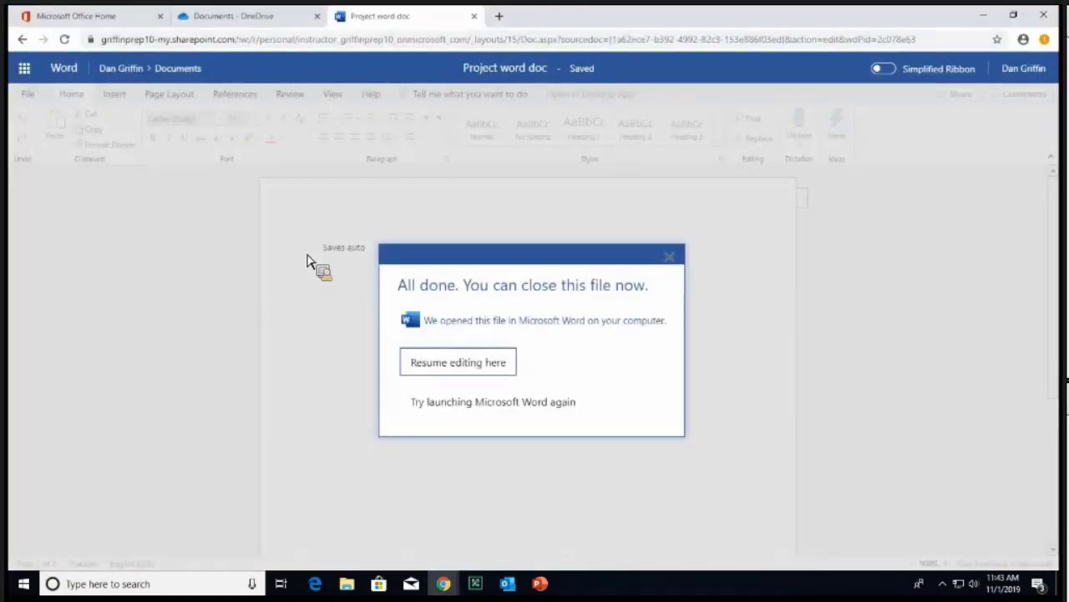
- Resume editing Project word doc in the browser, then close it and reopen it from OneDrive
left_click(458, 362)
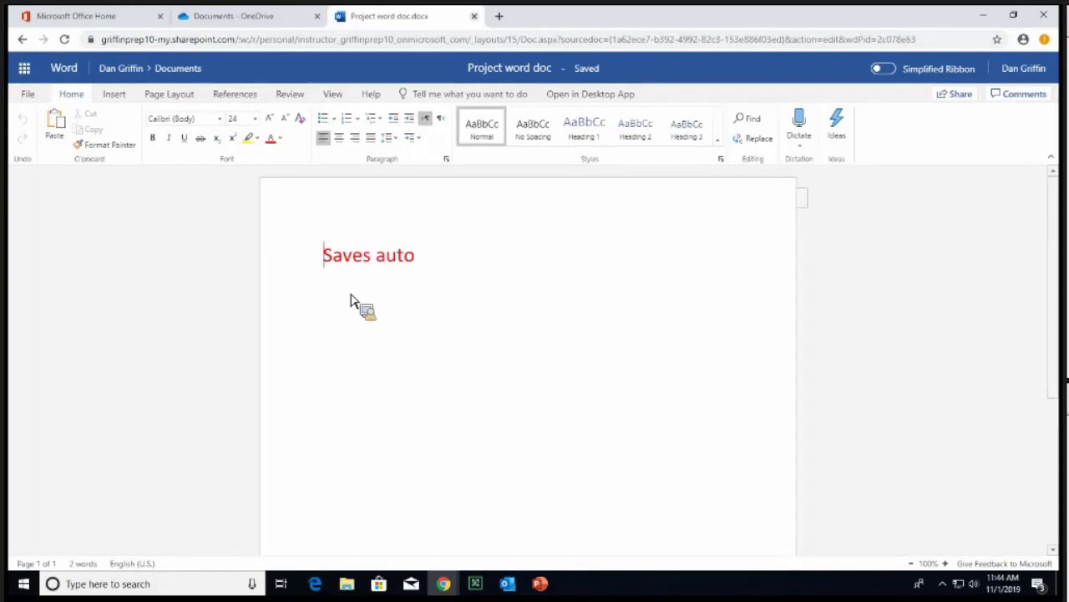
key("ctrl+w")
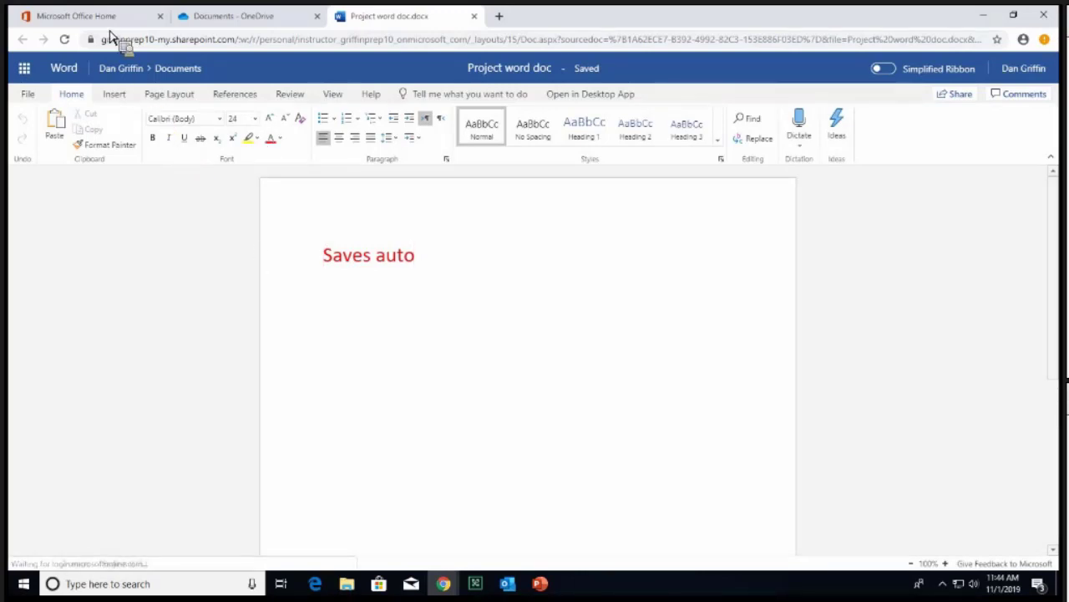
- Add the line "Add text" below "Saves auto", leaving a blank line between, and close the document
key("Return")
key("Return")
type("add text")
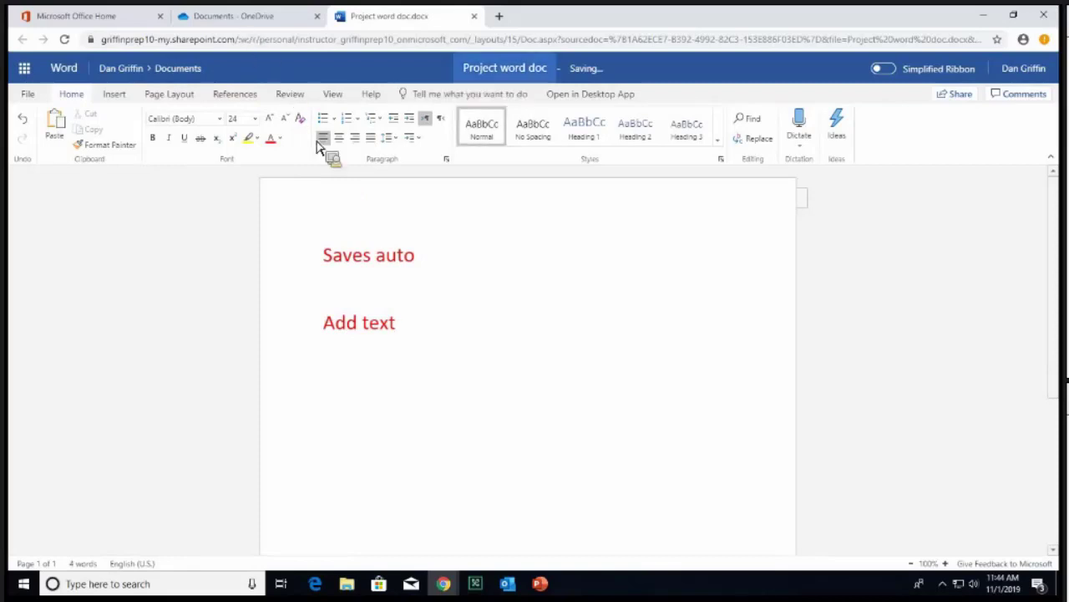
key("ctrl+w")
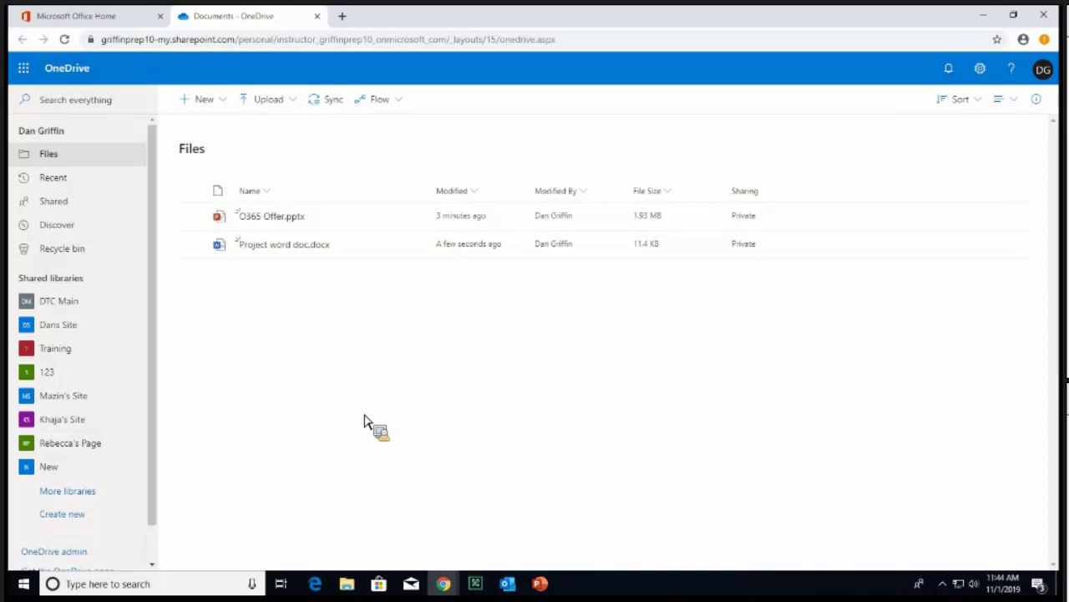
left_click(98, 16)
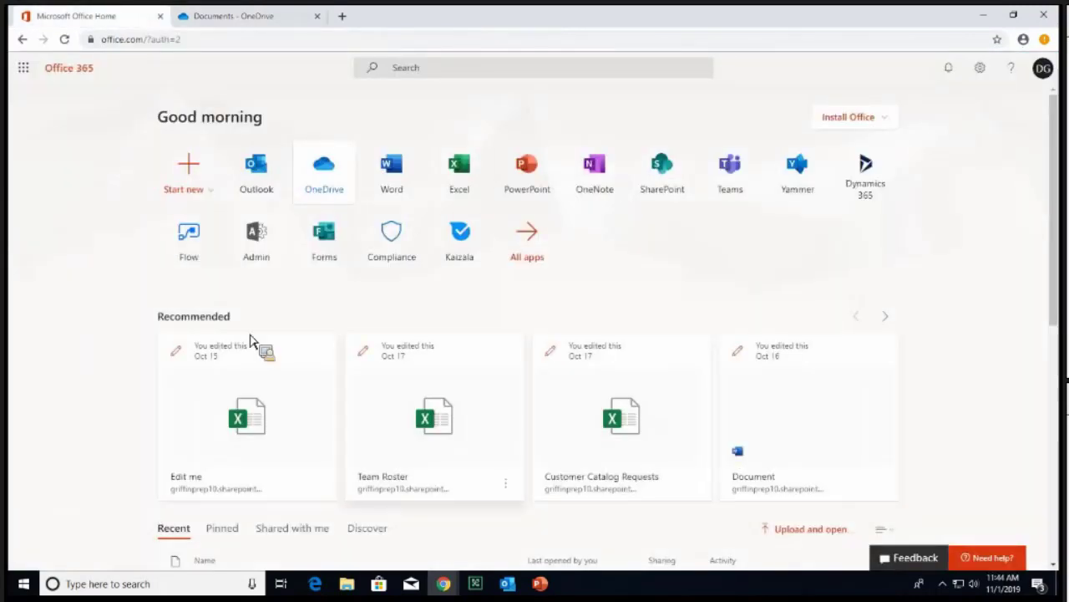
left_click(232, 16)
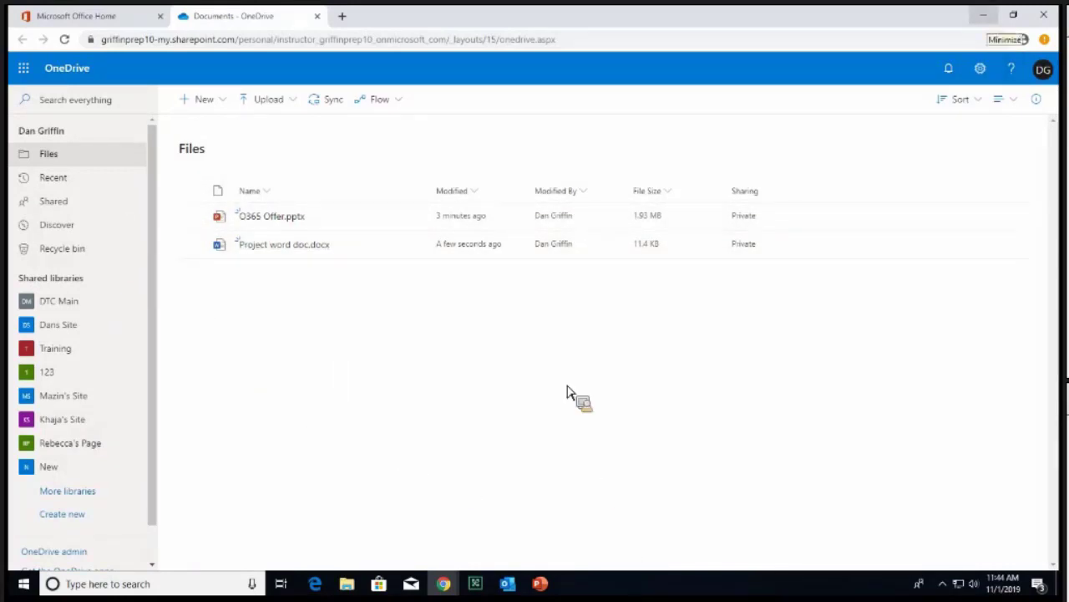
- Minimize the browser, launch Excel with a blank workbook and enter "here it is" in cell A1
left_click(984, 15)
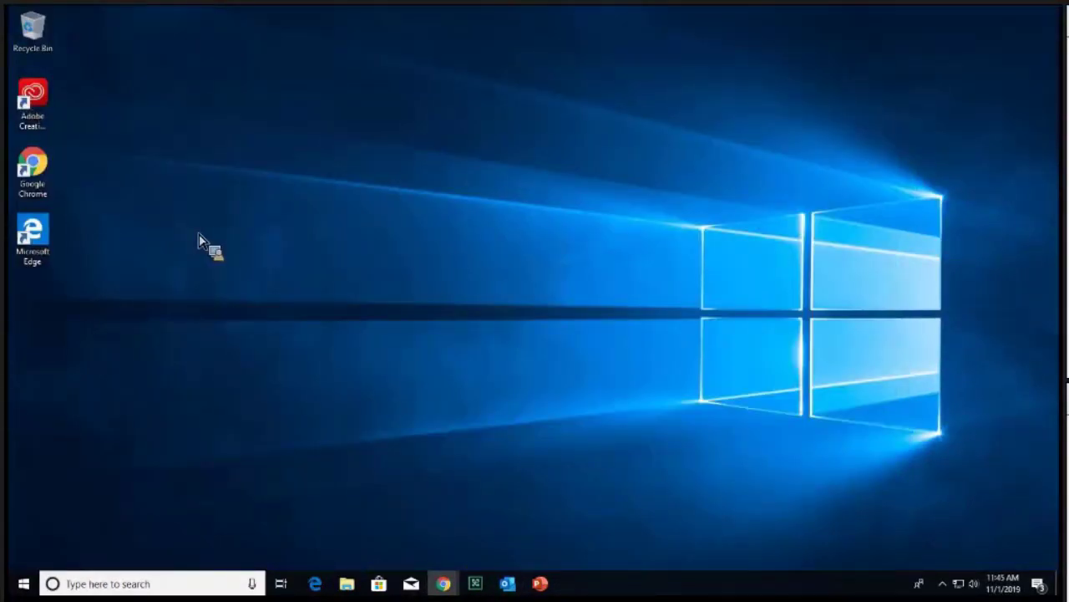
left_click_drag(203, 239, 51, 91)
key("super")
left_click_drag(70, 195, 192, 171)
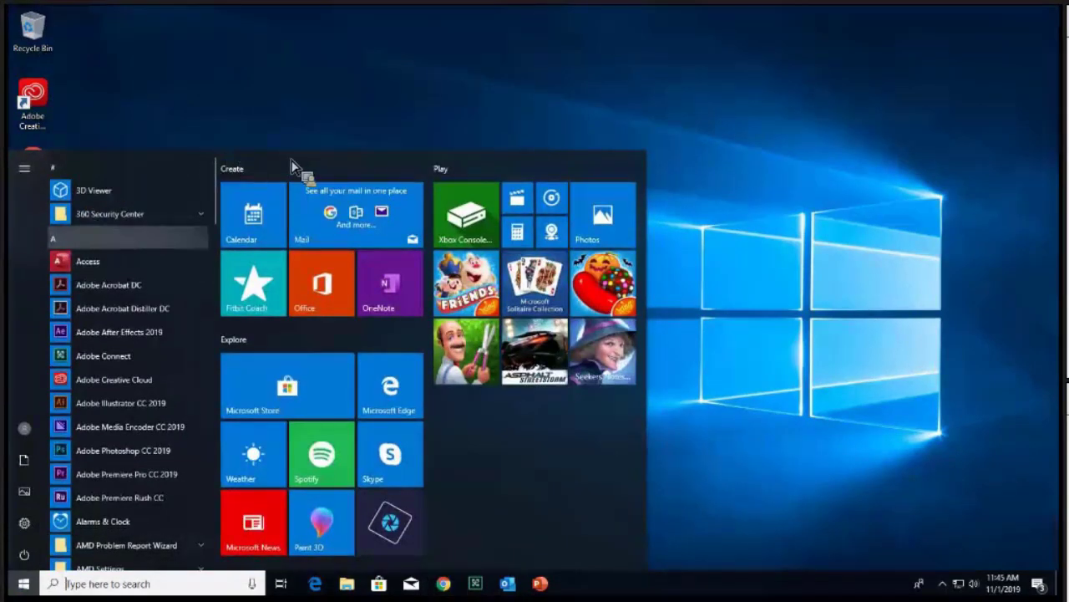
left_click(128, 238)
left_click(182, 272)
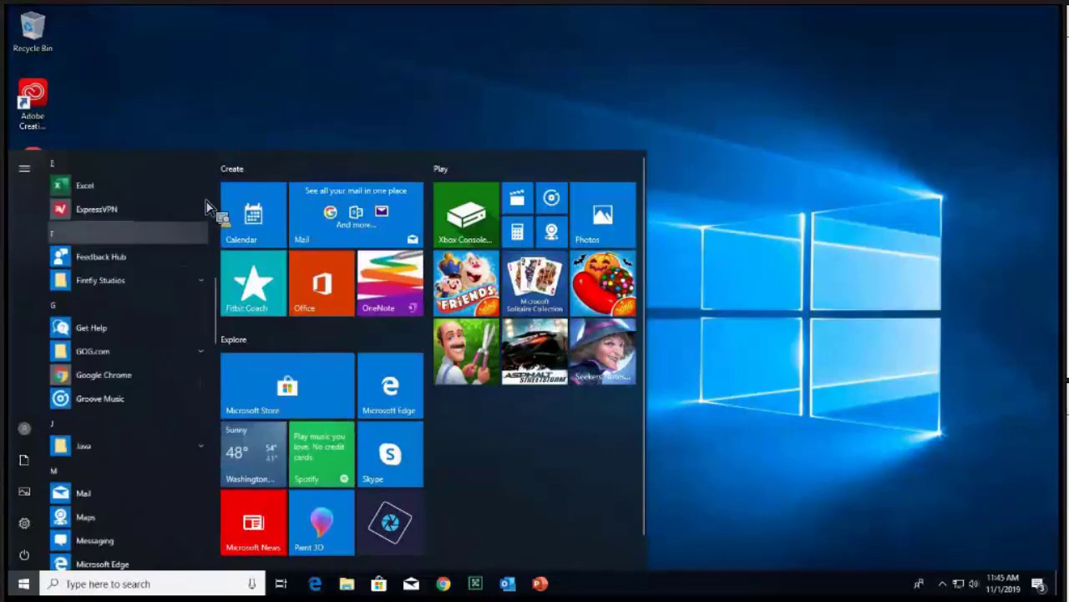
left_click(208, 189)
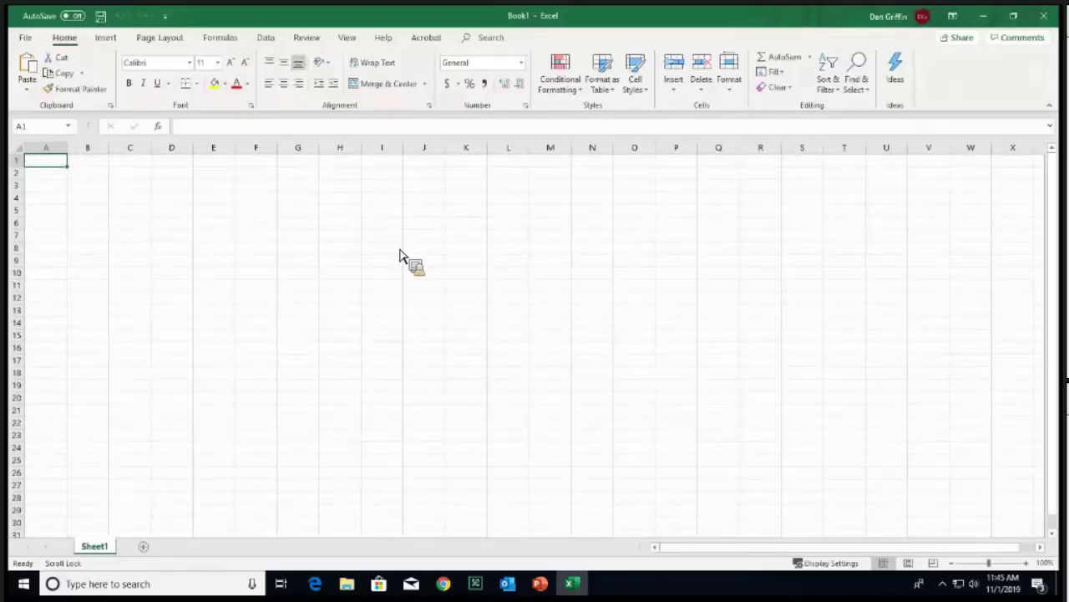
type("here it is")
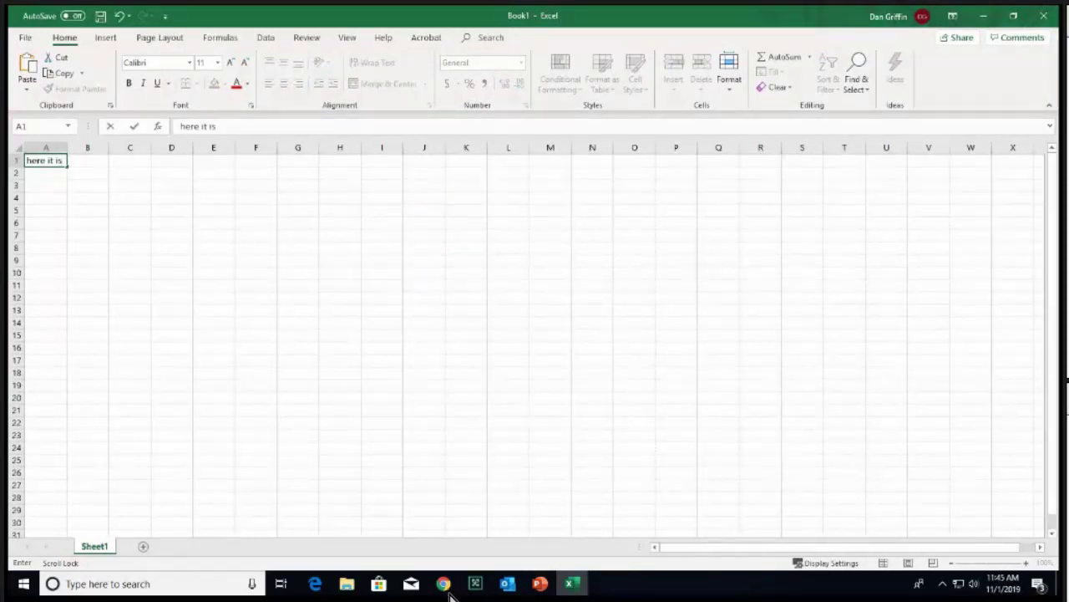
- Start saving the new workbook and open OneDrive - DTC as the save location
key("alt+f")
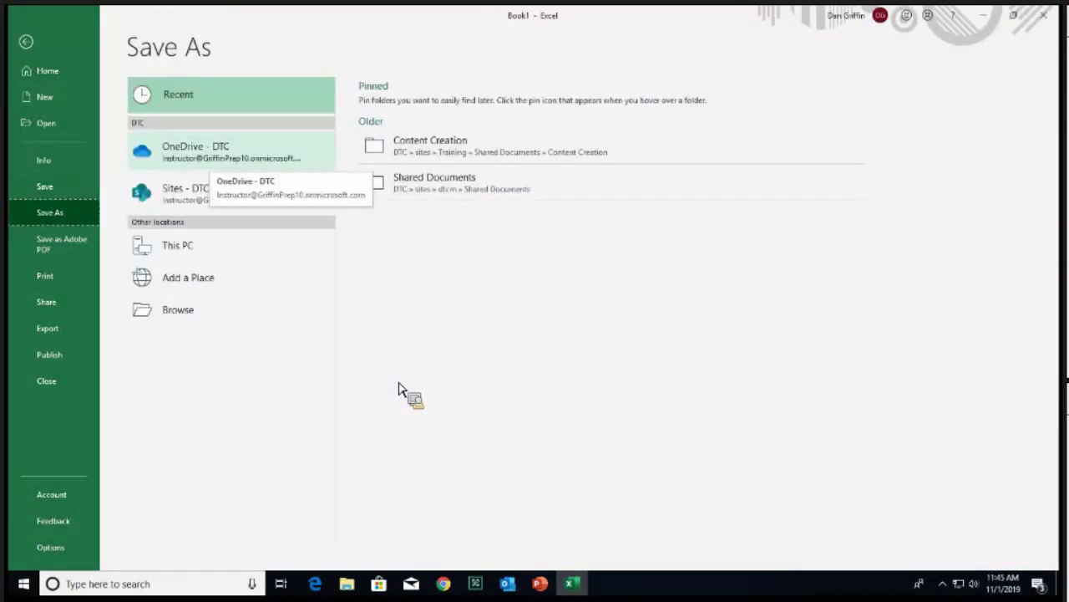
key("Down")
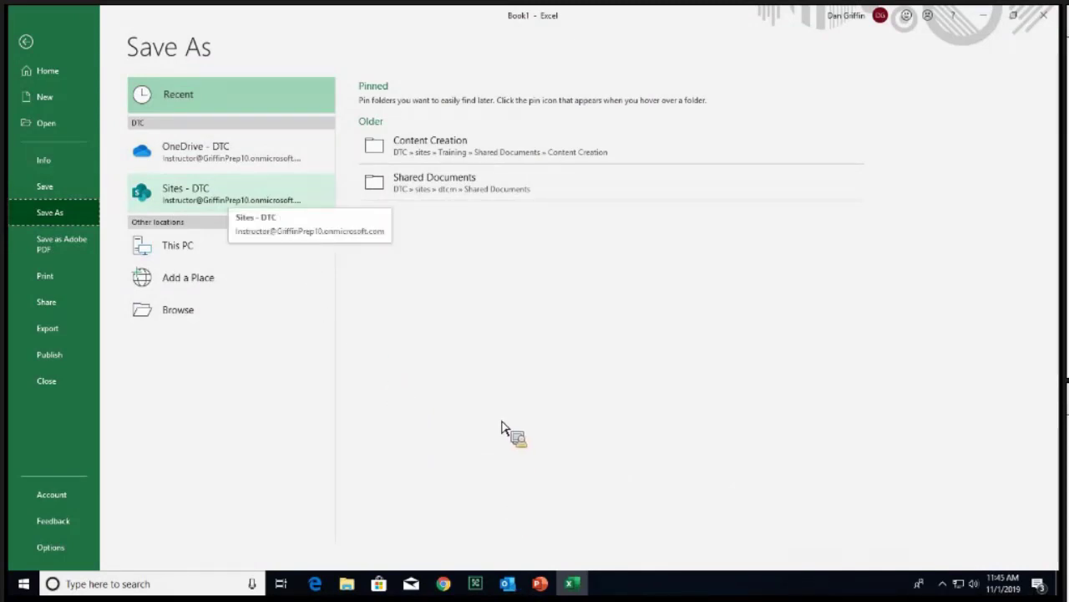
key("Up")
key("Return")
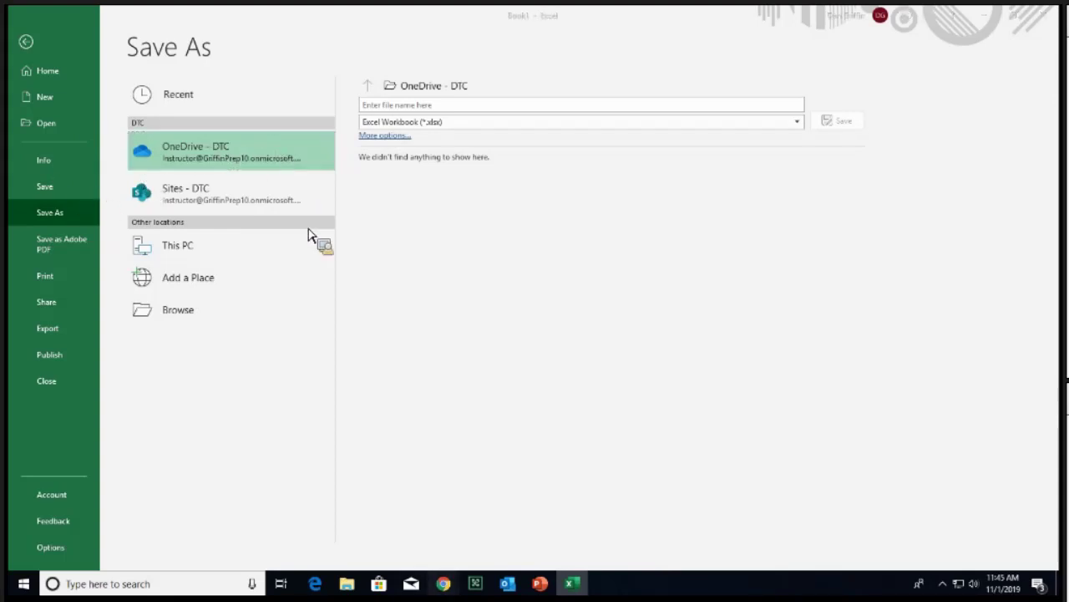
- Switch to OneDrive in the browser and create a folder named "Old files" in Files
left_click(443, 583)
left_click(372, 525)
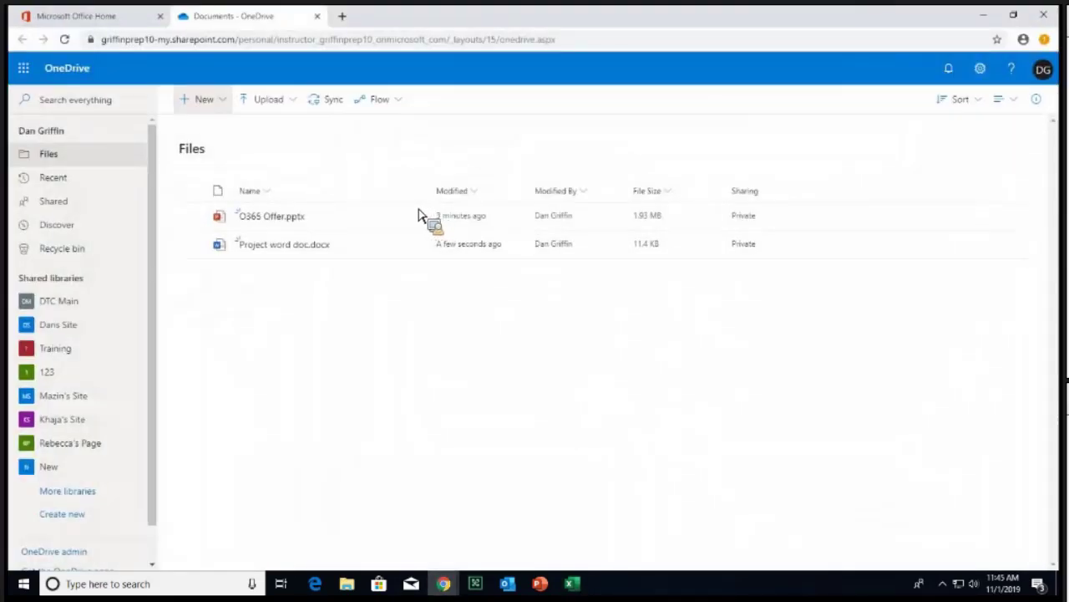
left_click(204, 100)
left_click(208, 126)
type("Ol")
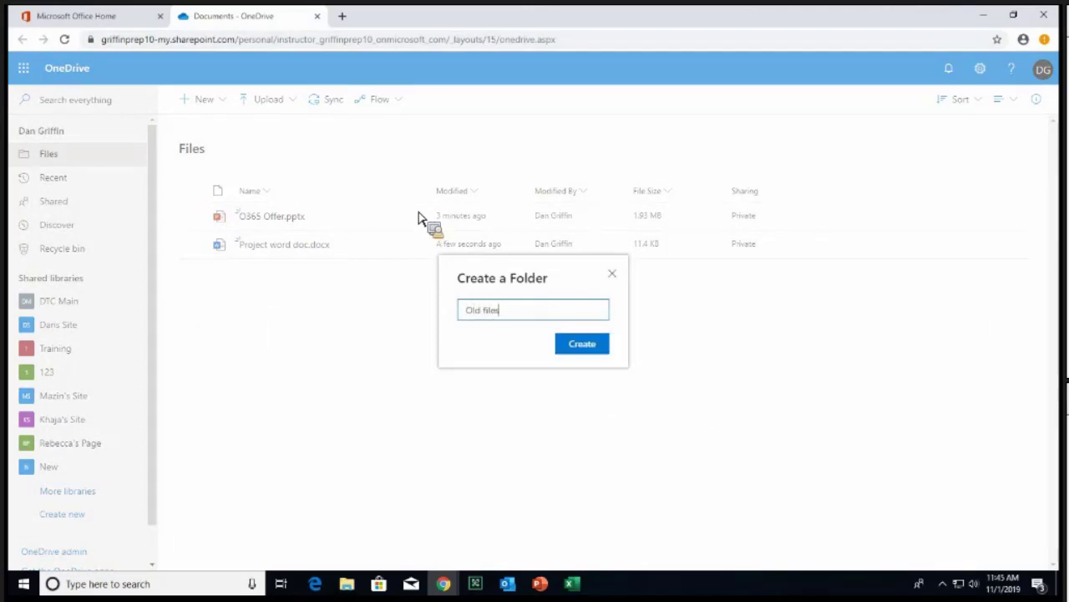
type("d files")
key("Return")
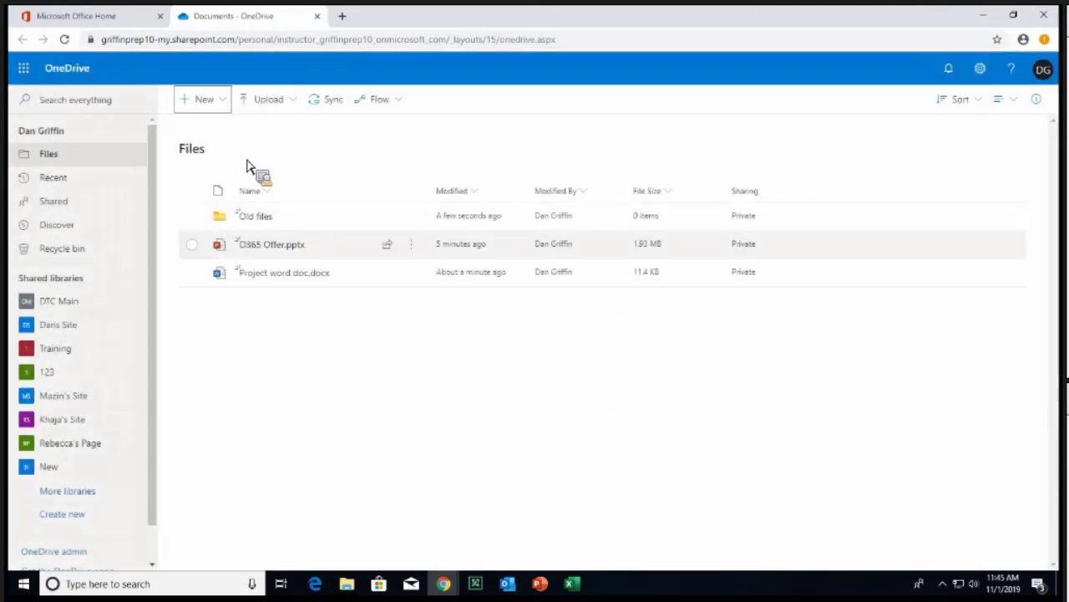
- Return to Excel and save the workbook as "Roster" in the Old files folder of OneDrive - DTC
left_click(508, 583)
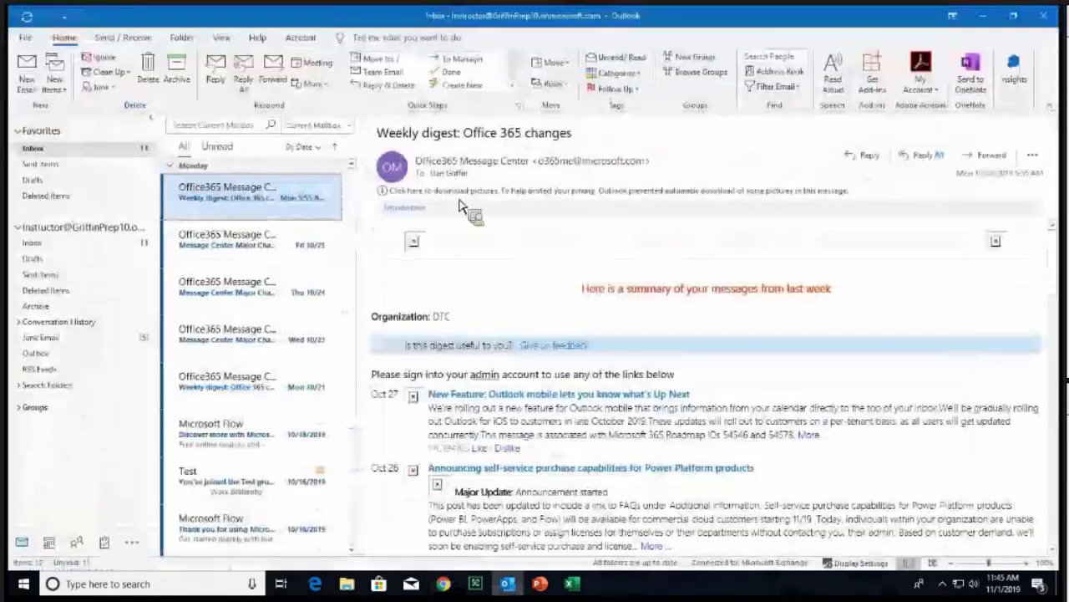
left_click(572, 583)
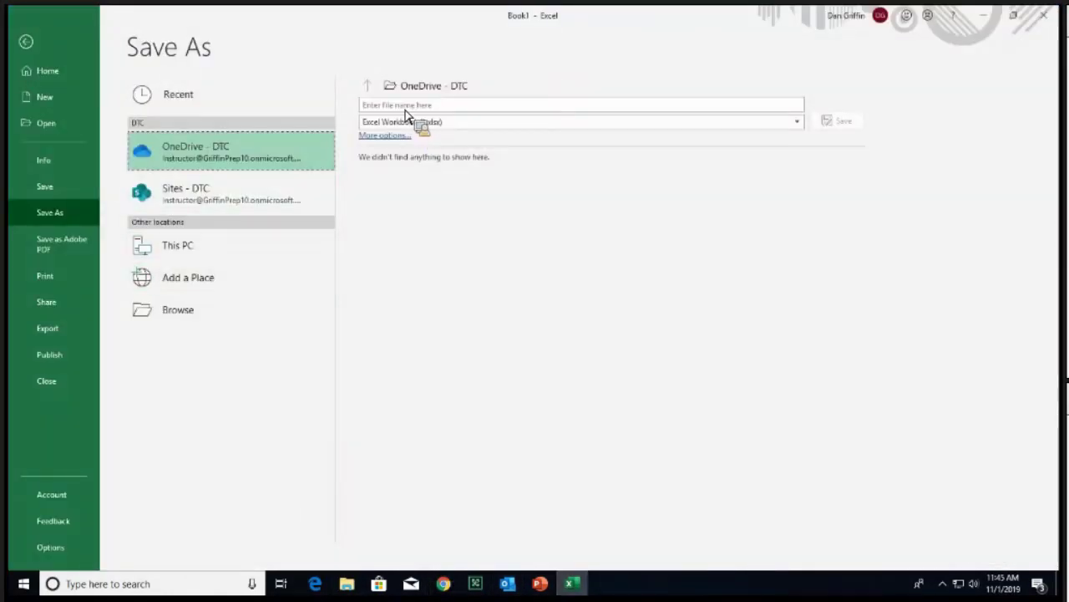
key("Escape")
key("alt+f")
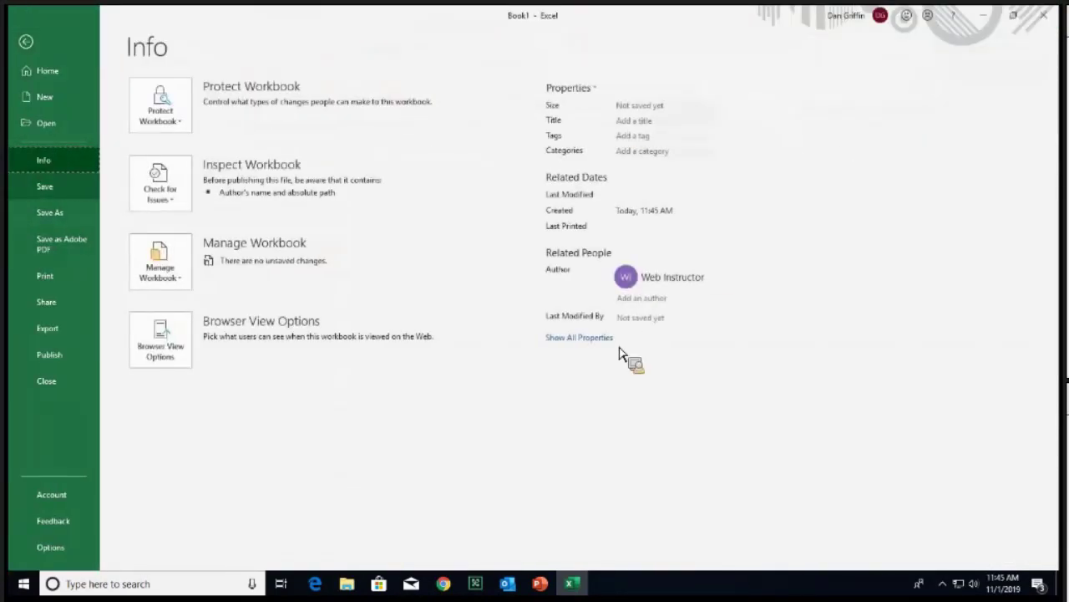
left_click(45, 186)
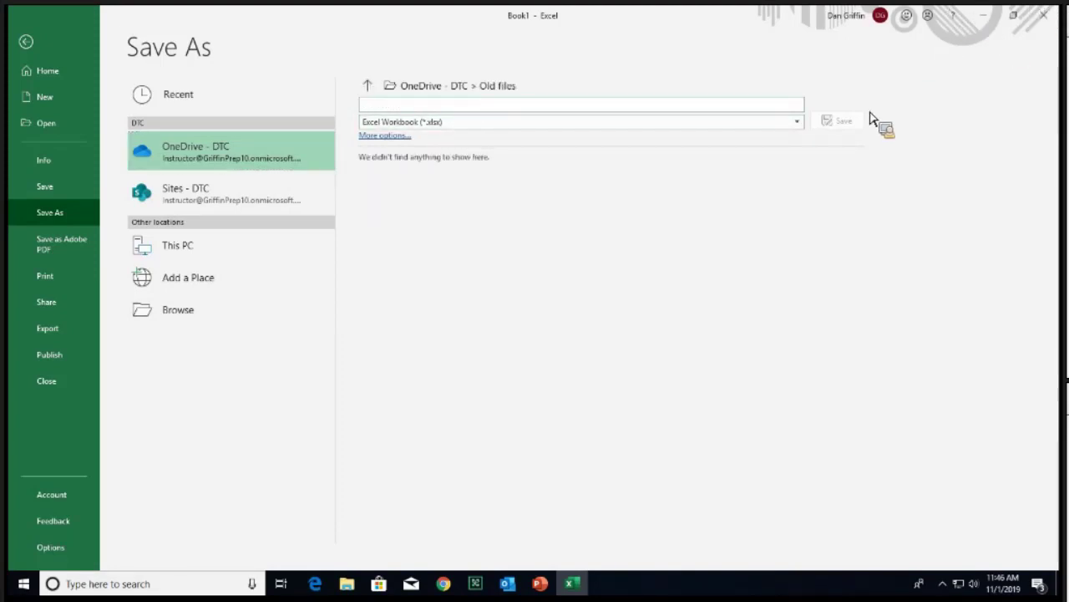
type("Roster")
key("Return")
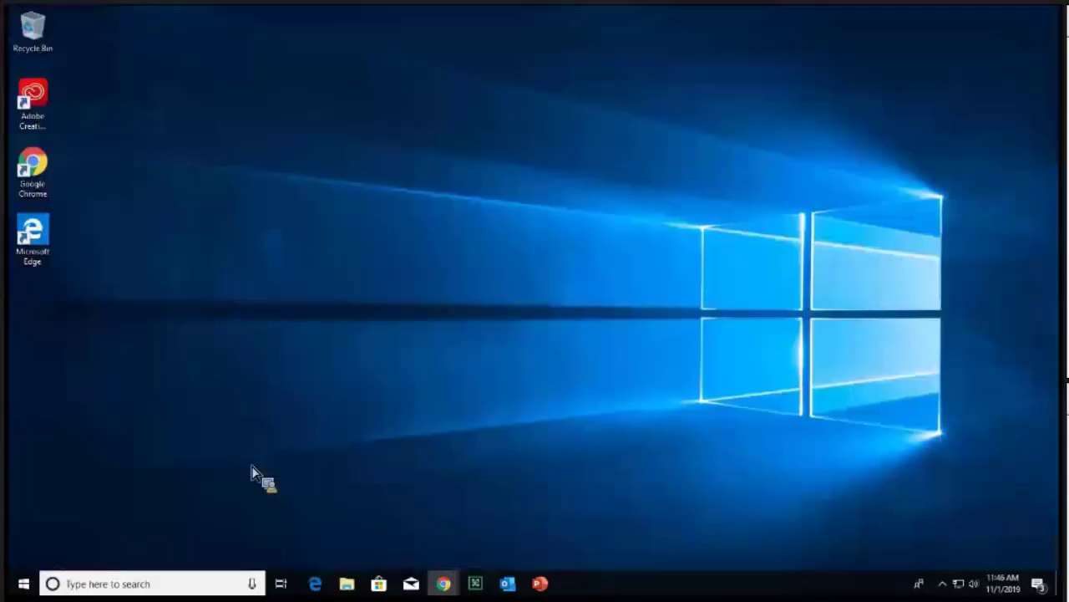
- Relaunch Excel, reopen the Roster workbook to check its content, and close it
key("super")
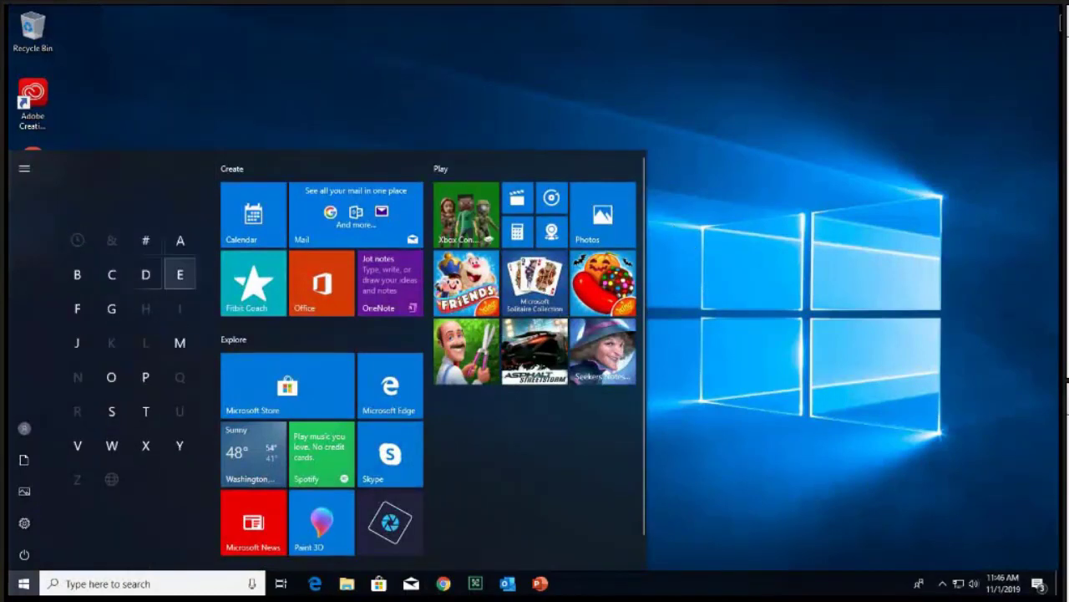
left_click(182, 271)
left_click(92, 185)
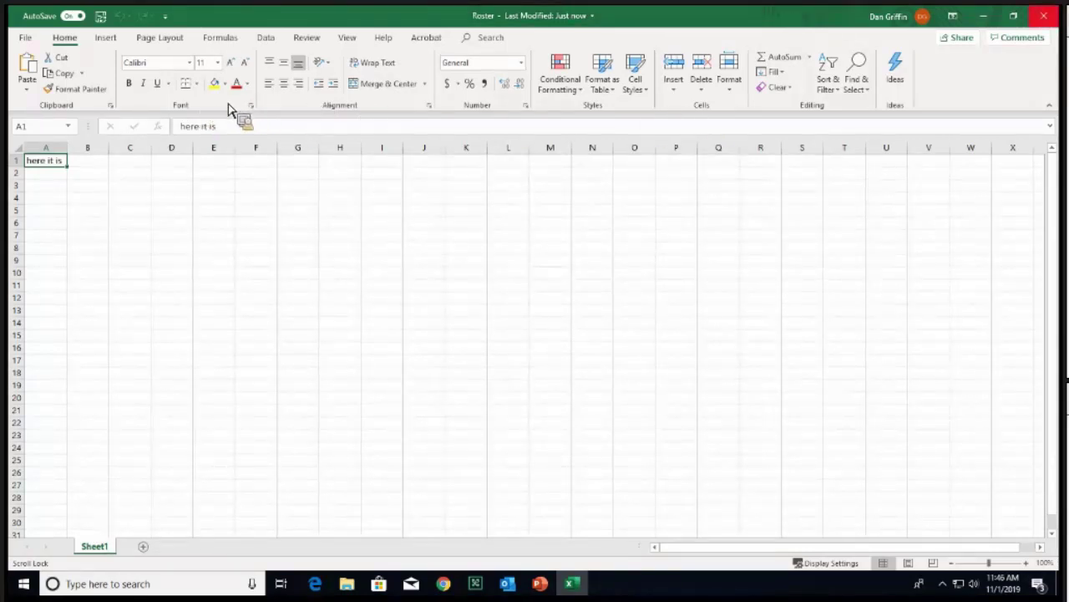
key("alt+F4")
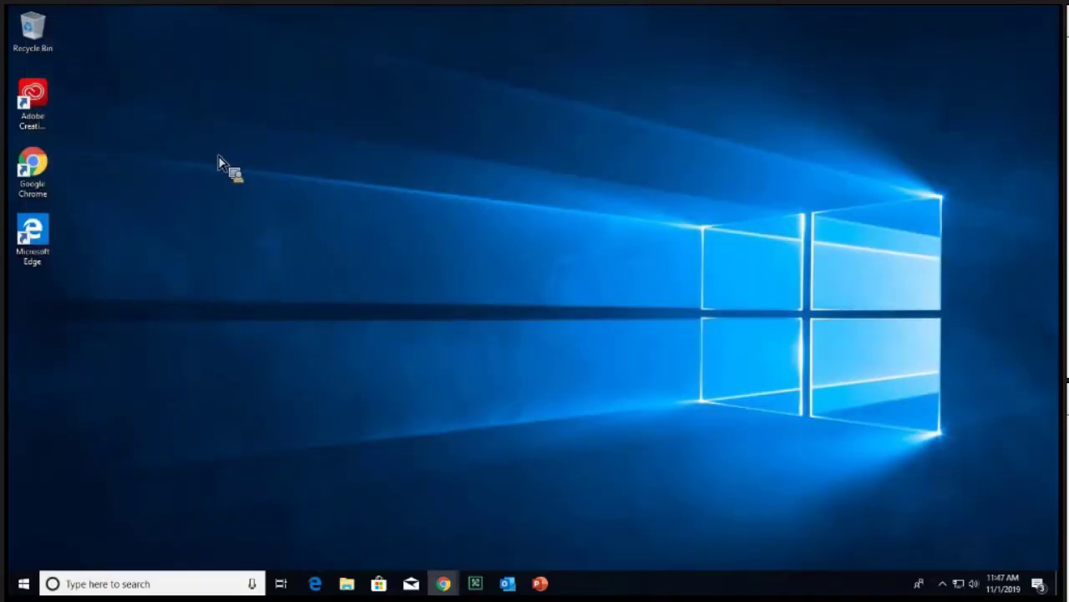
- Switch to OneDrive in the browser, select Project word doc.docx and review the commands available for it
key("super+5")
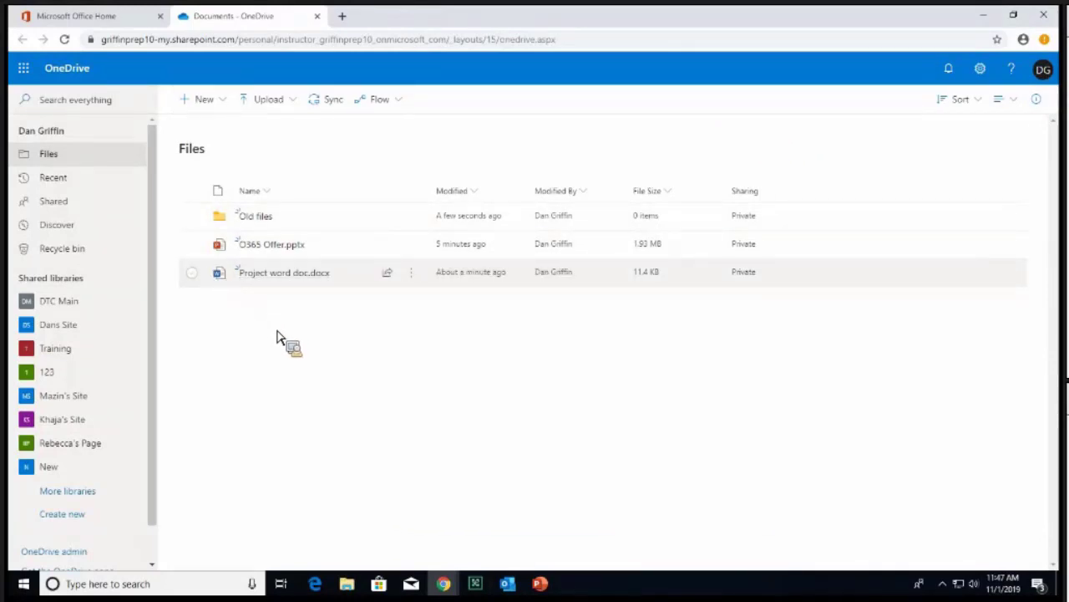
left_click(269, 279)
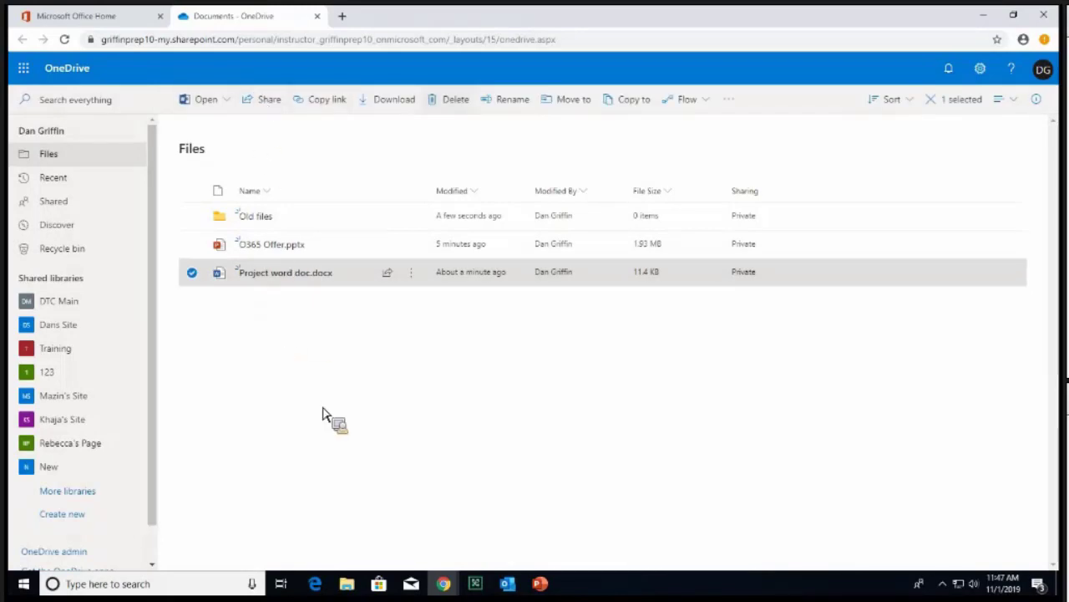
left_click(206, 99)
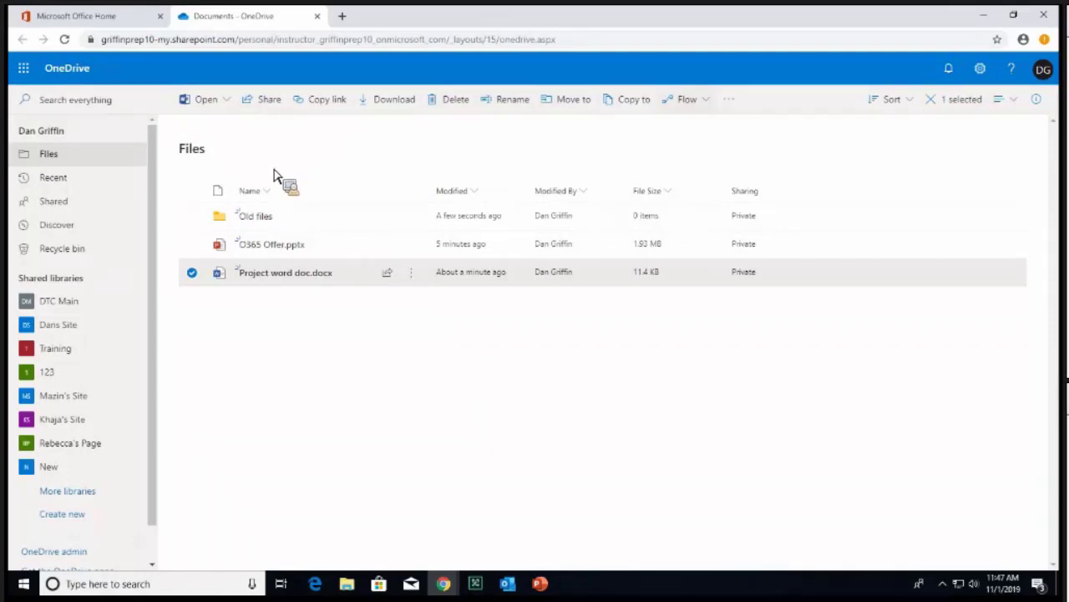
left_click(730, 100)
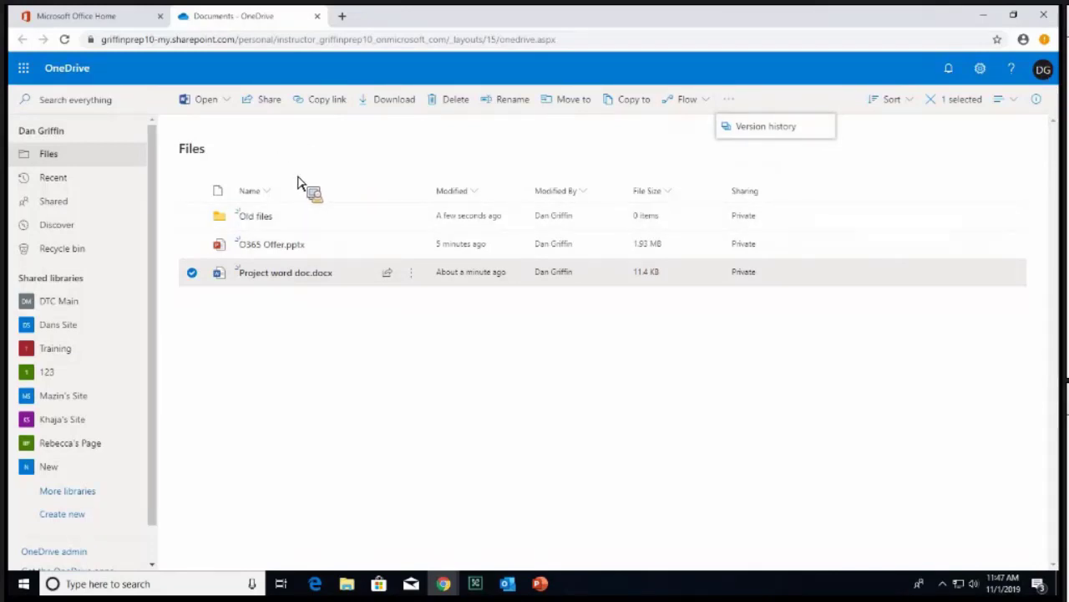
left_click(331, 172)
left_click(384, 273)
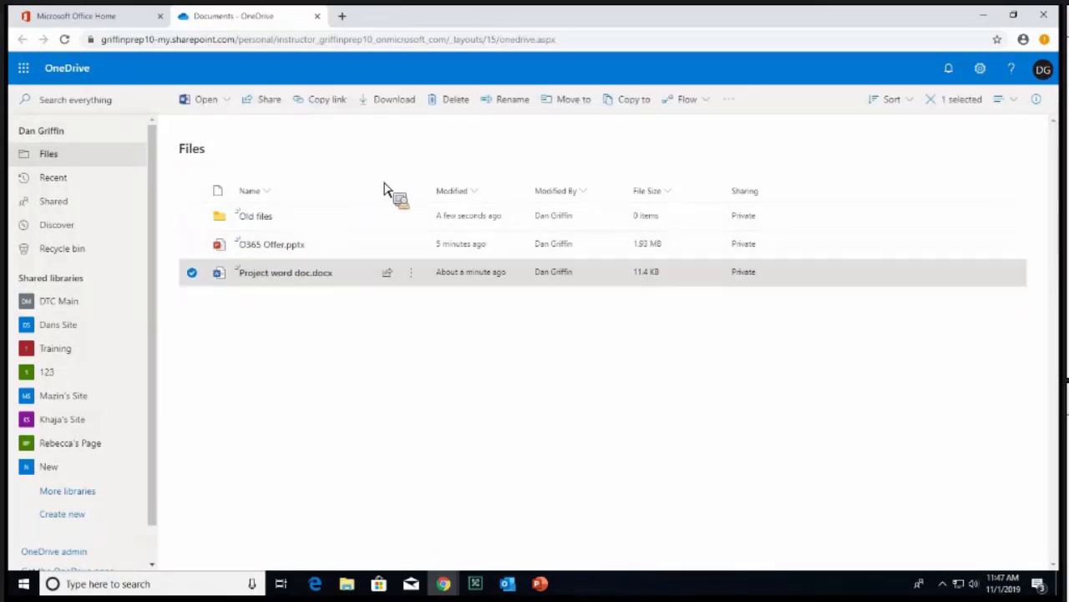
- Set the sharing link of Project word doc.docx to work for specific people with editing allowed, and apply the settings
left_click(387, 273)
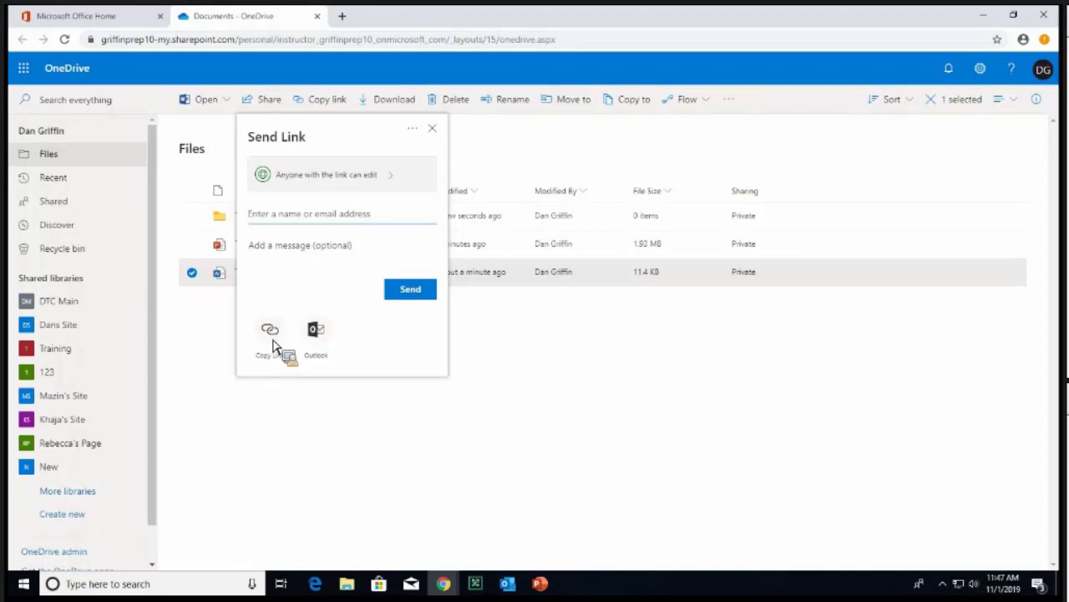
left_click(344, 187)
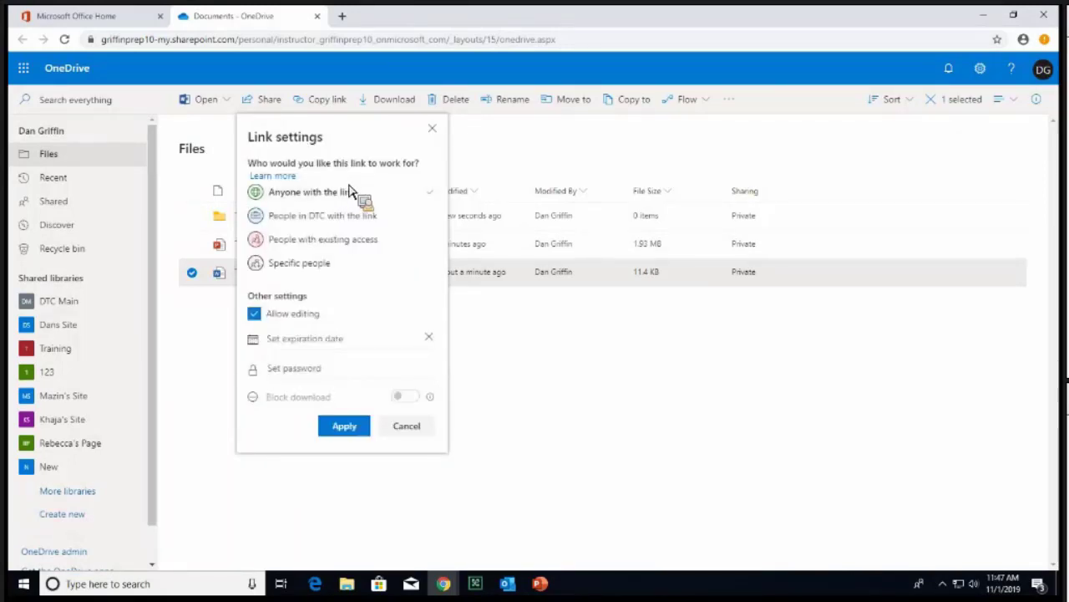
key("Escape")
left_click(262, 100)
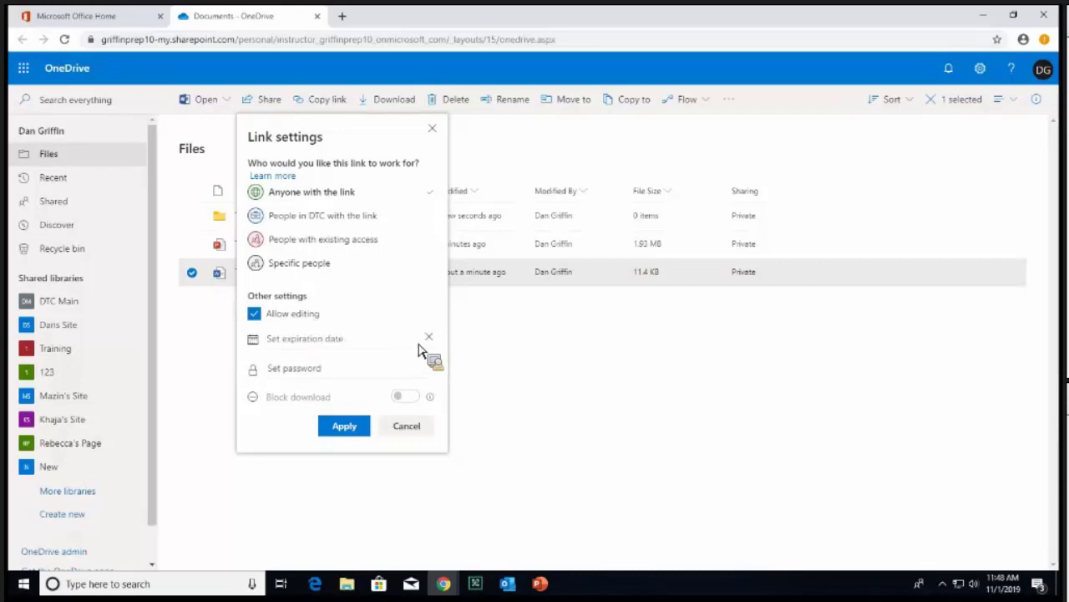
left_click(299, 263)
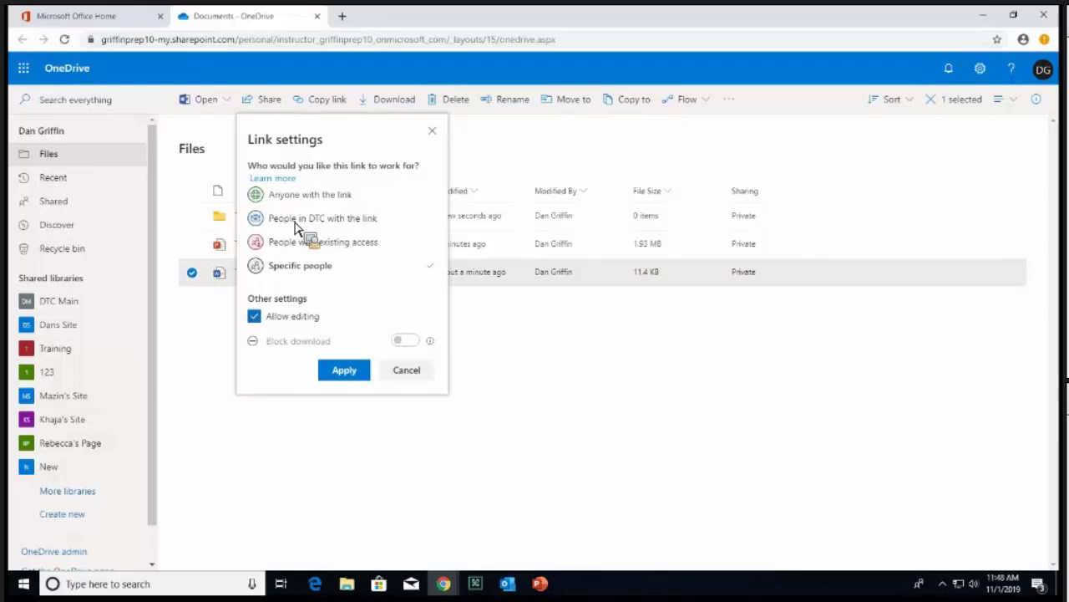
left_click(254, 316)
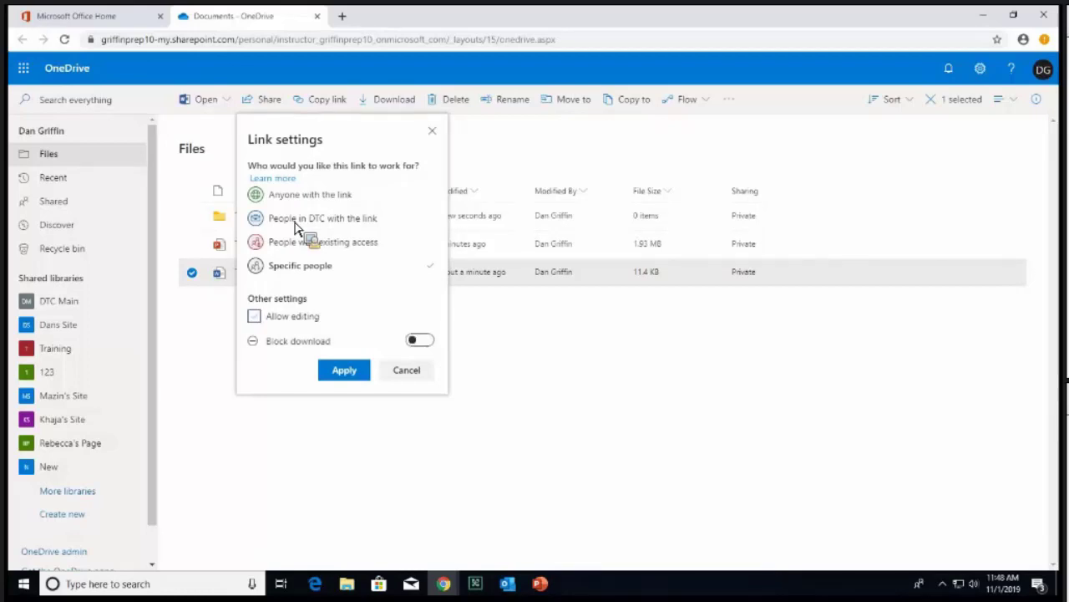
left_click(419, 340)
left_click(326, 315)
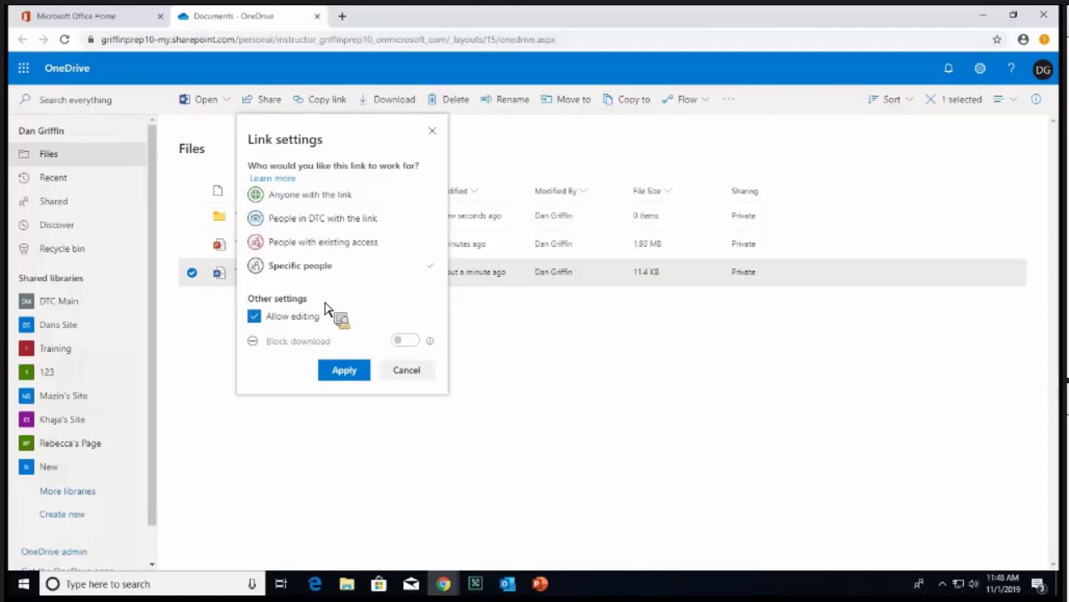
left_click(344, 370)
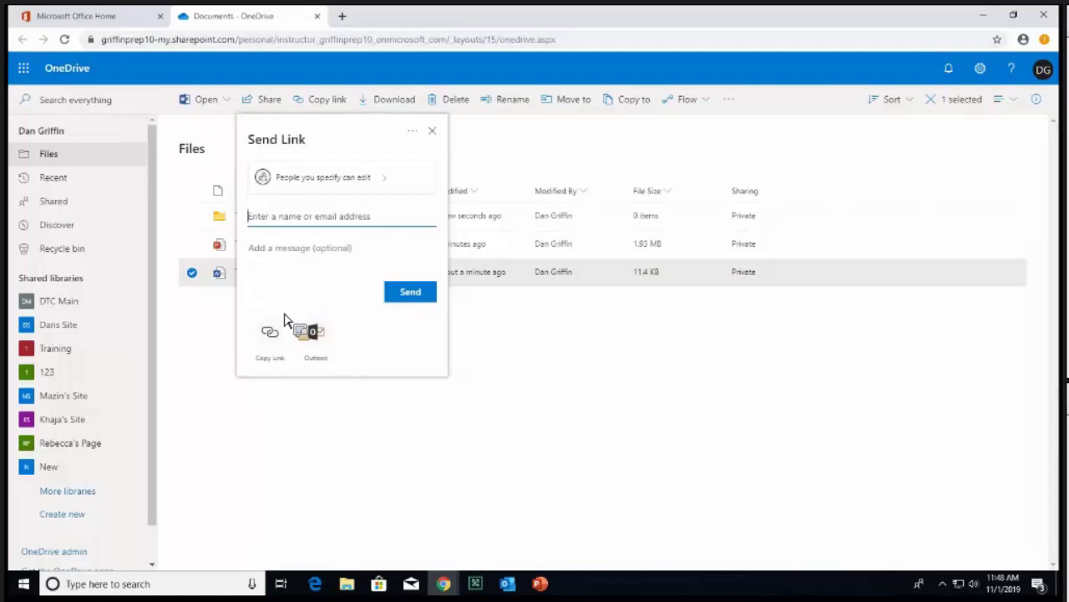
- Search the directory for "st" and add student18 as a recipient of the Project word doc.docx link
type("s")
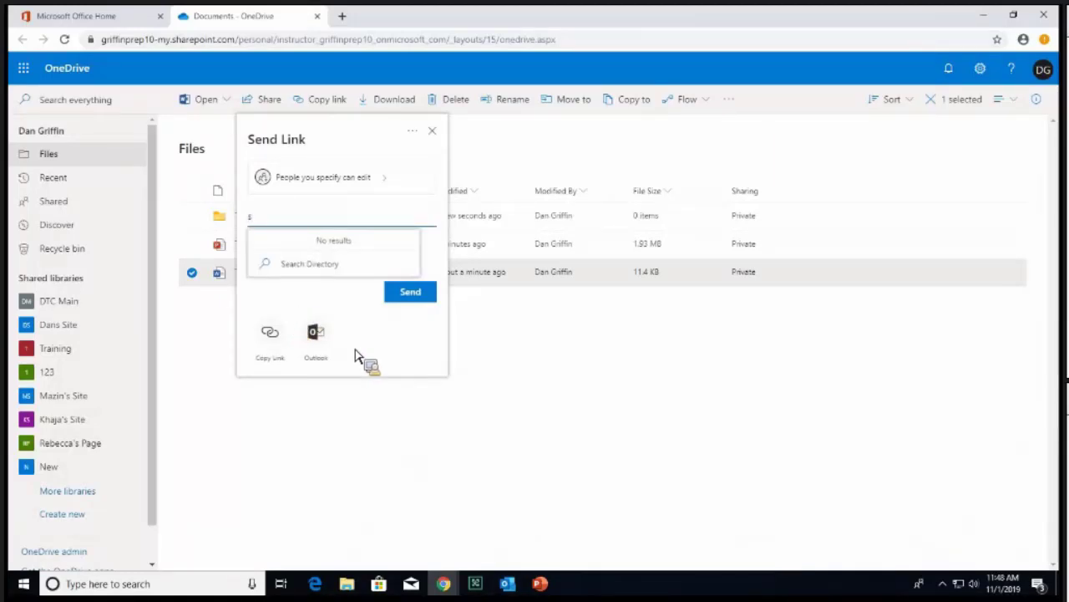
key("BackSpace")
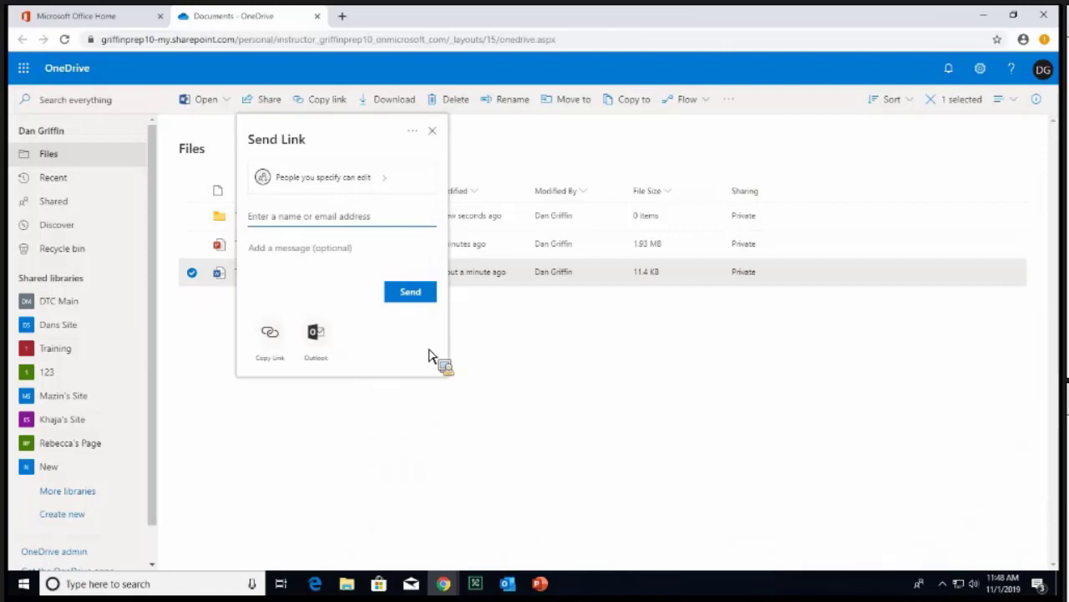
type("st")
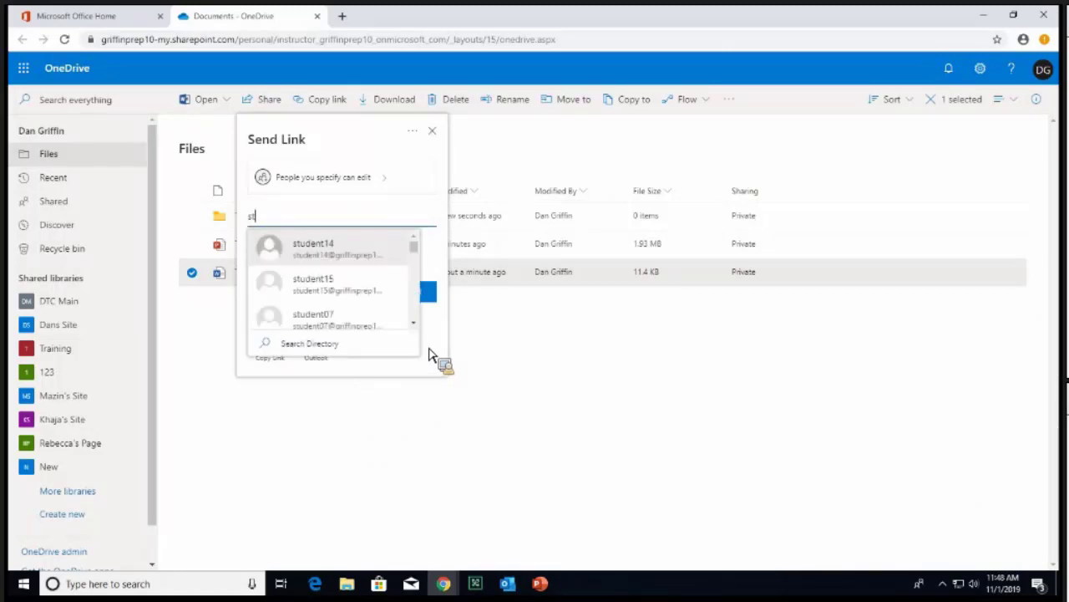
scroll(332, 290, "down", 3)
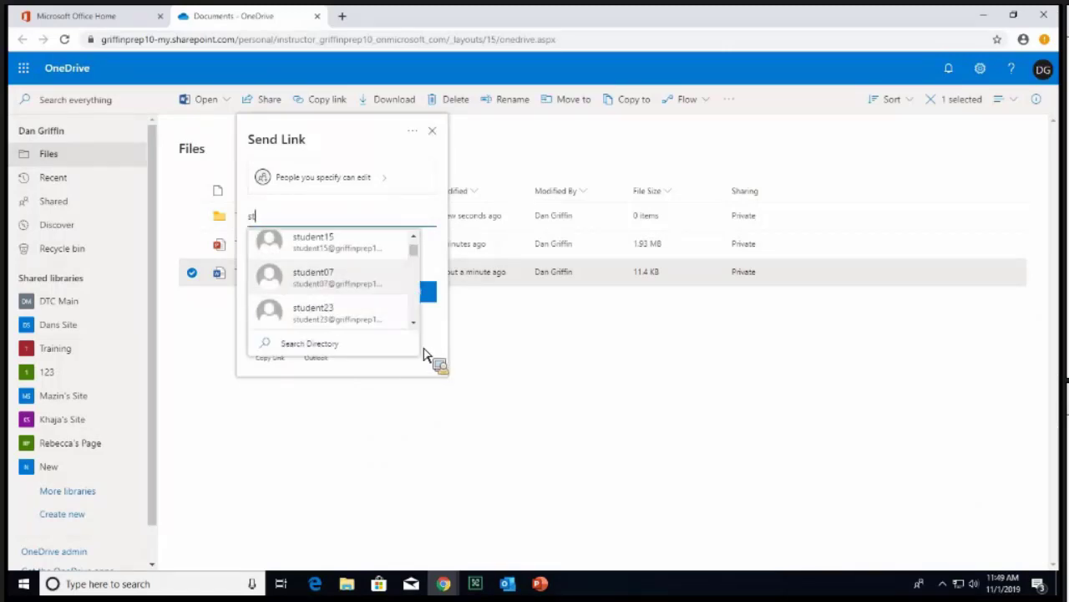
left_click(334, 270)
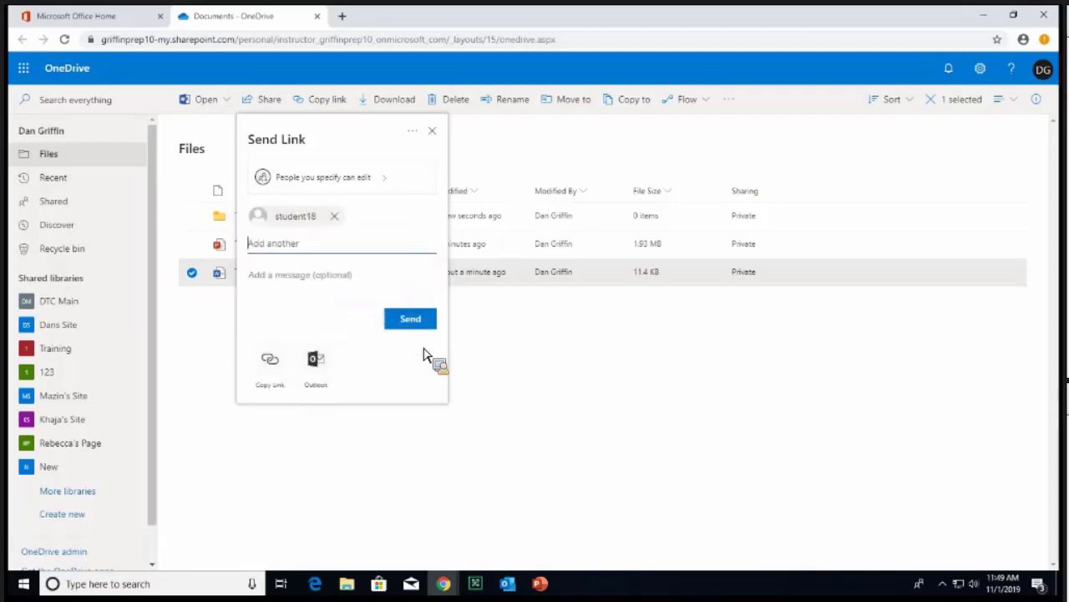
- Add student14 as a second recipient of the Project word doc.docx link and send the invitation
type("st")
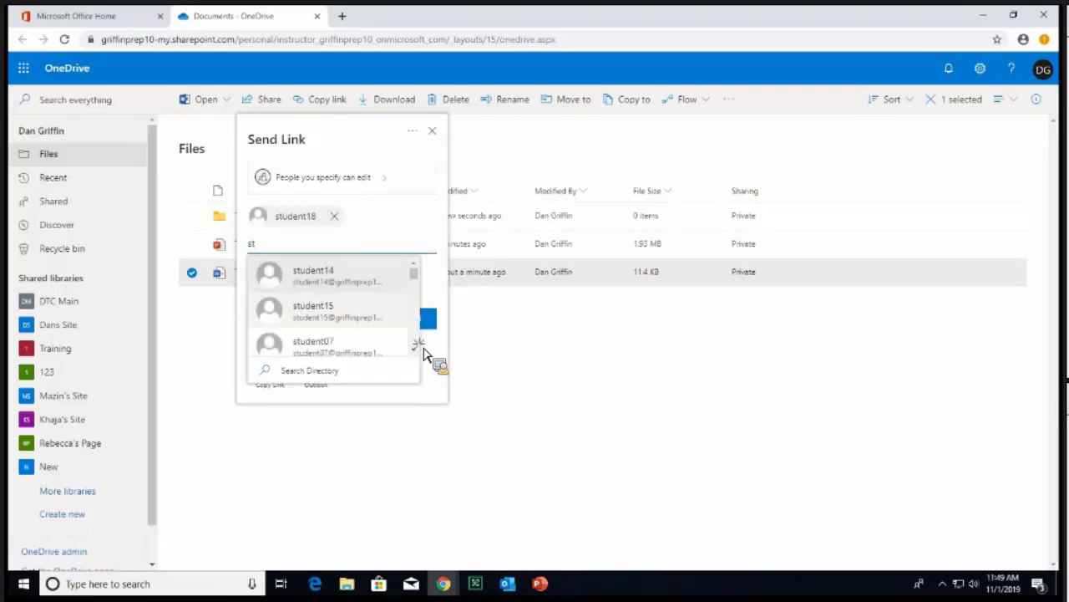
scroll(411, 337, "down", 3)
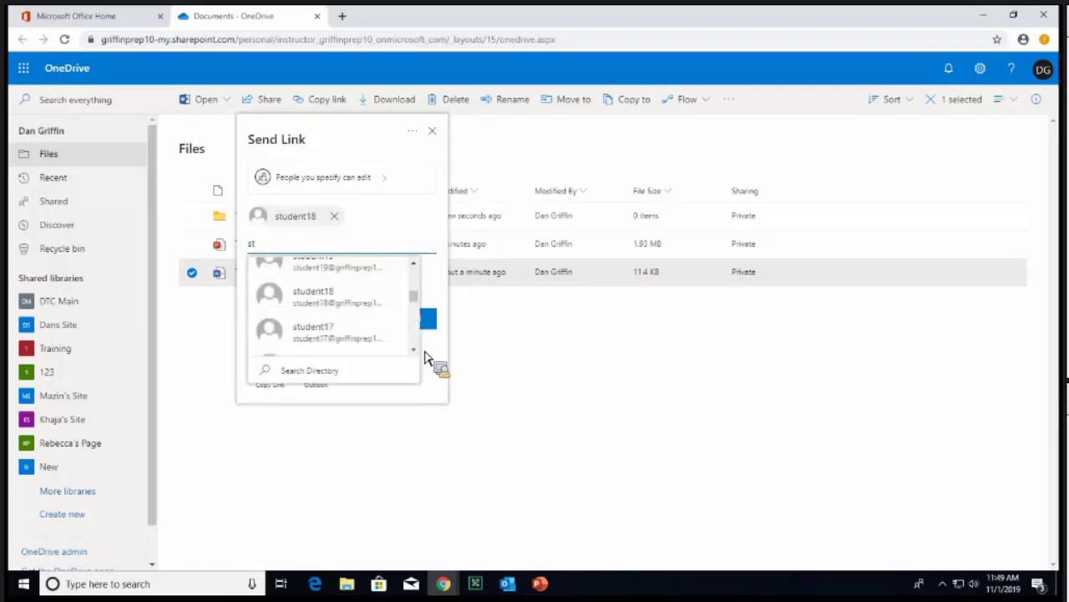
left_click(373, 297)
key("BackSpace")
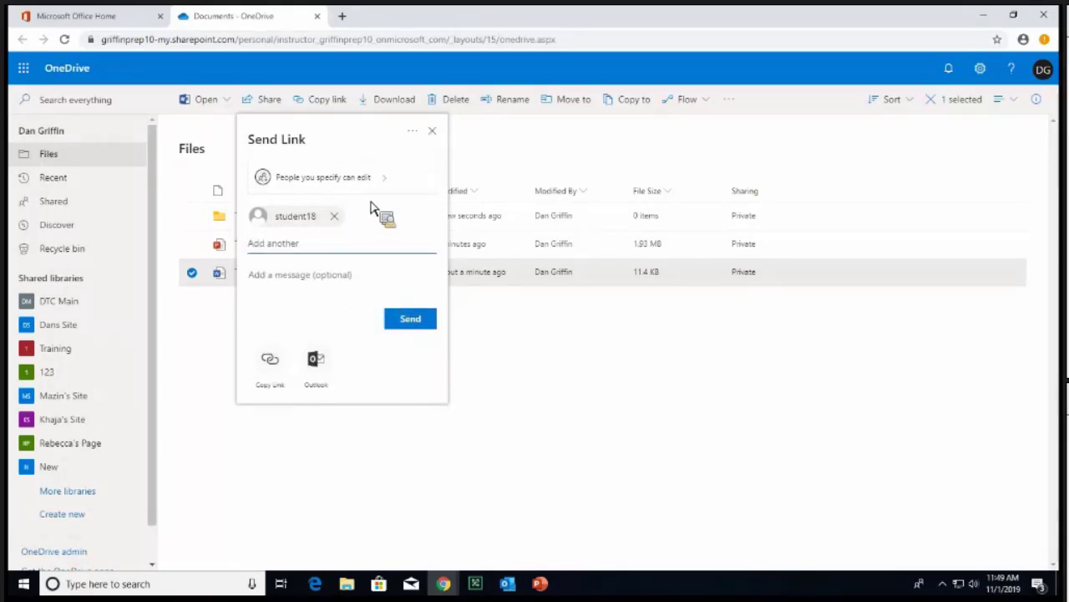
type("st")
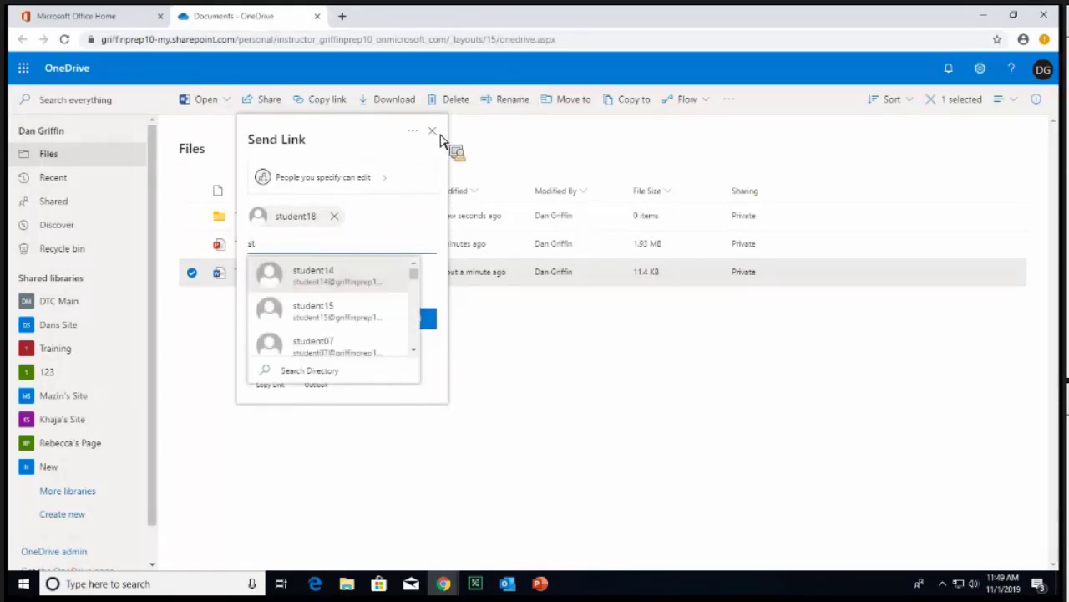
key("Return")
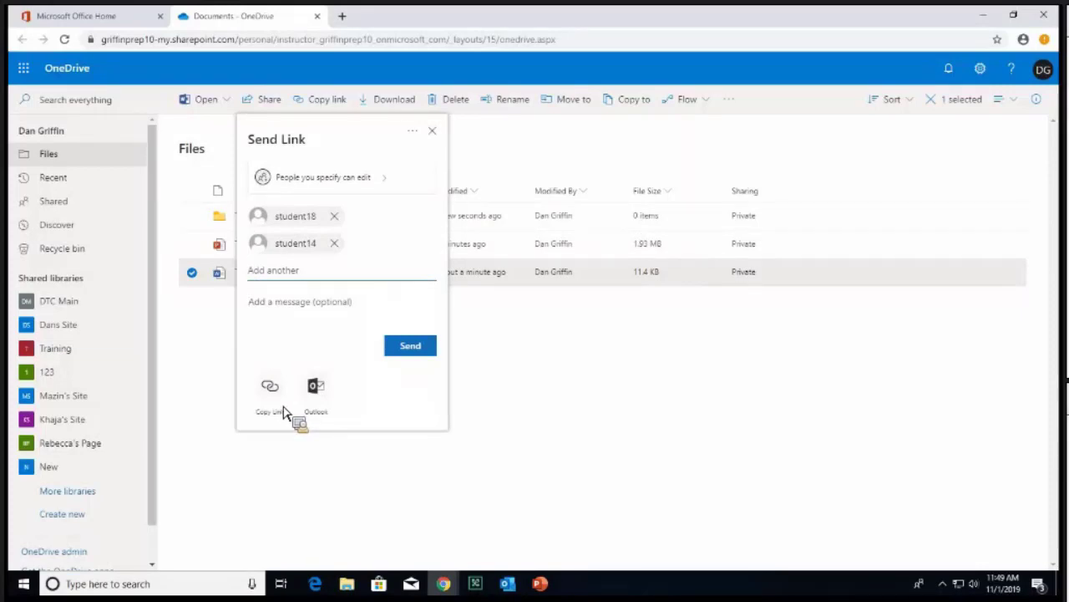
key("Return")
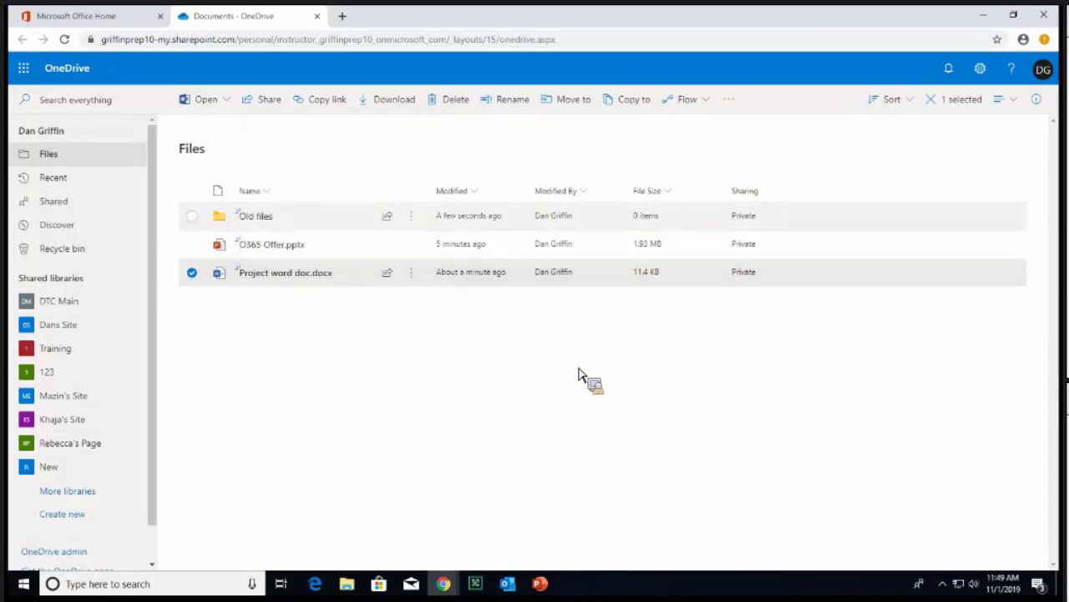
- Switch to Outlook, view the sharing notification for "MS OD doc" in the inbox, close the mail and return to OneDrive
key("ctrl+shift+Tab")
left_click(256, 174)
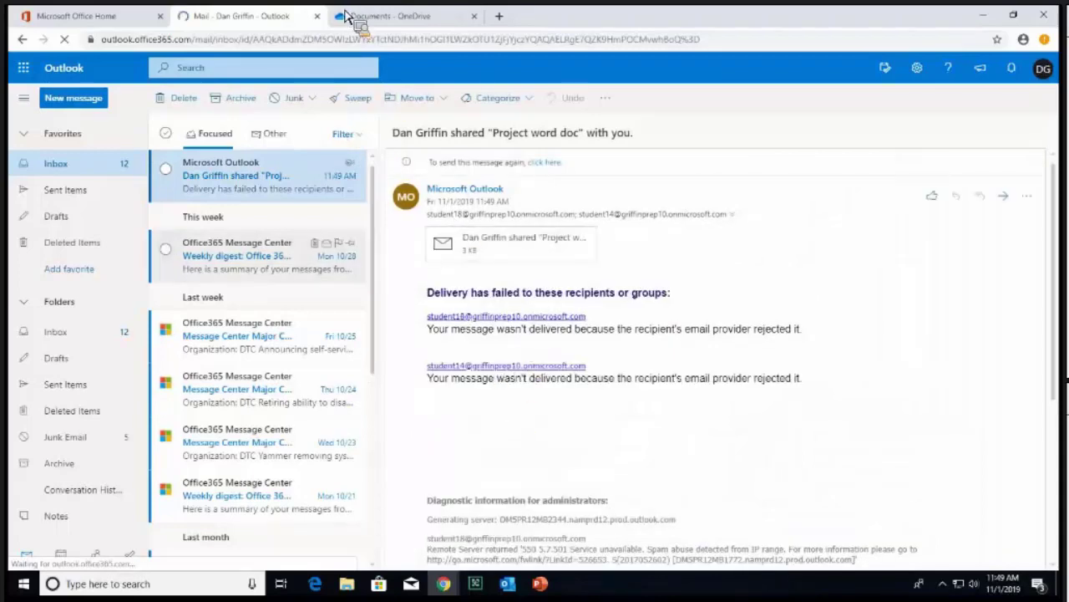
left_click(292, 330)
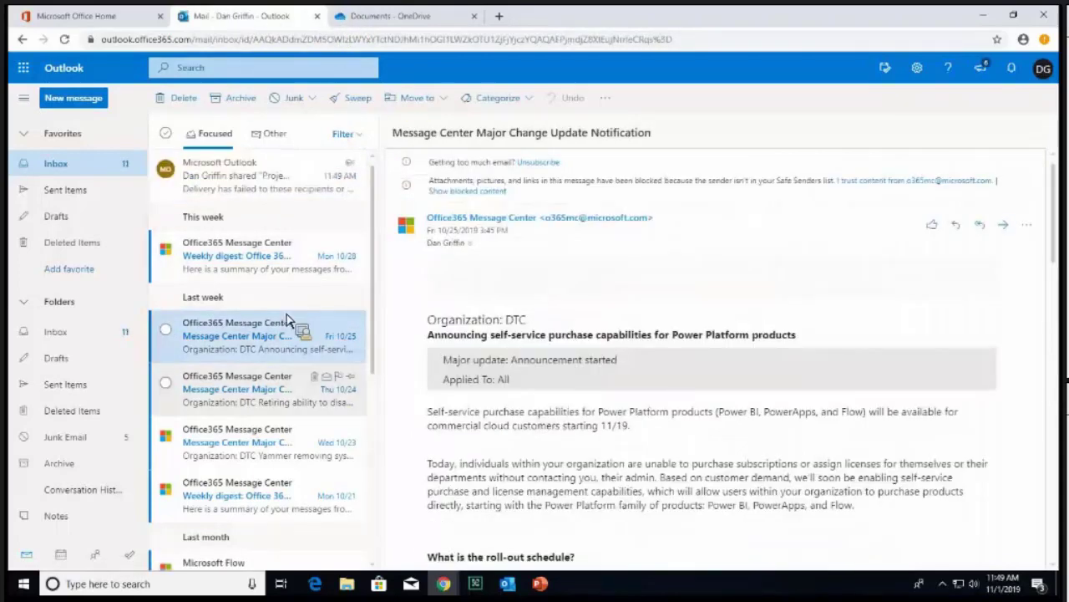
left_click_drag(55, 150, 50, 214)
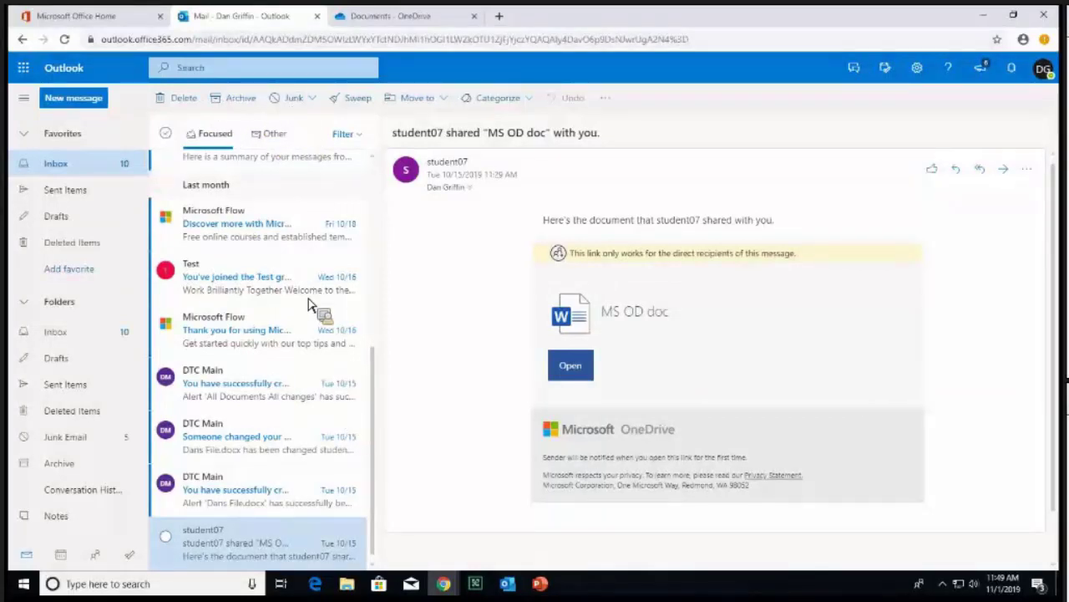
scroll(265, 434, "up", 3)
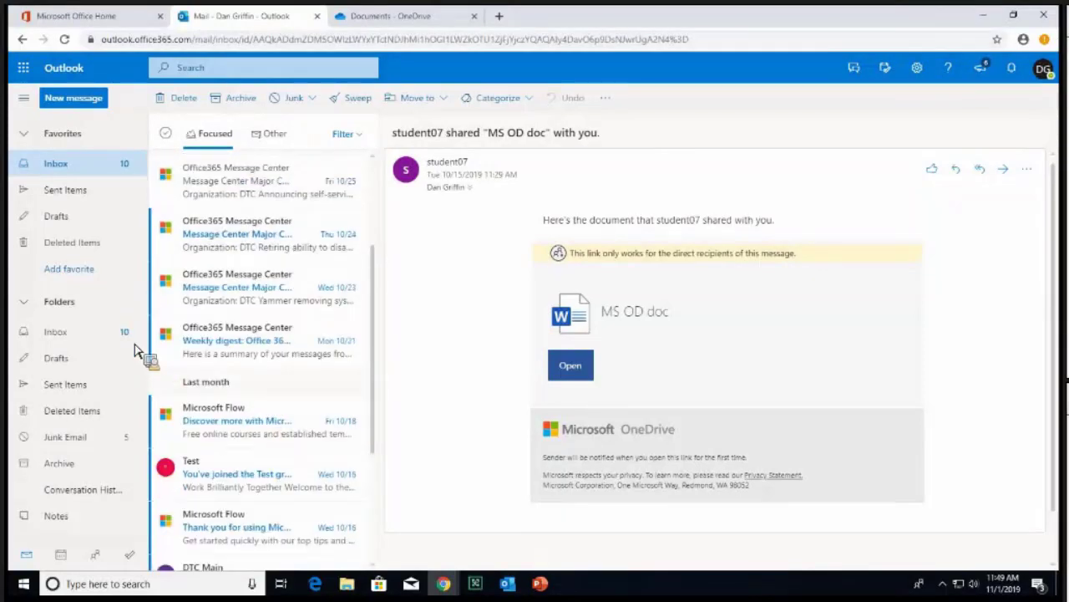
left_click(72, 165)
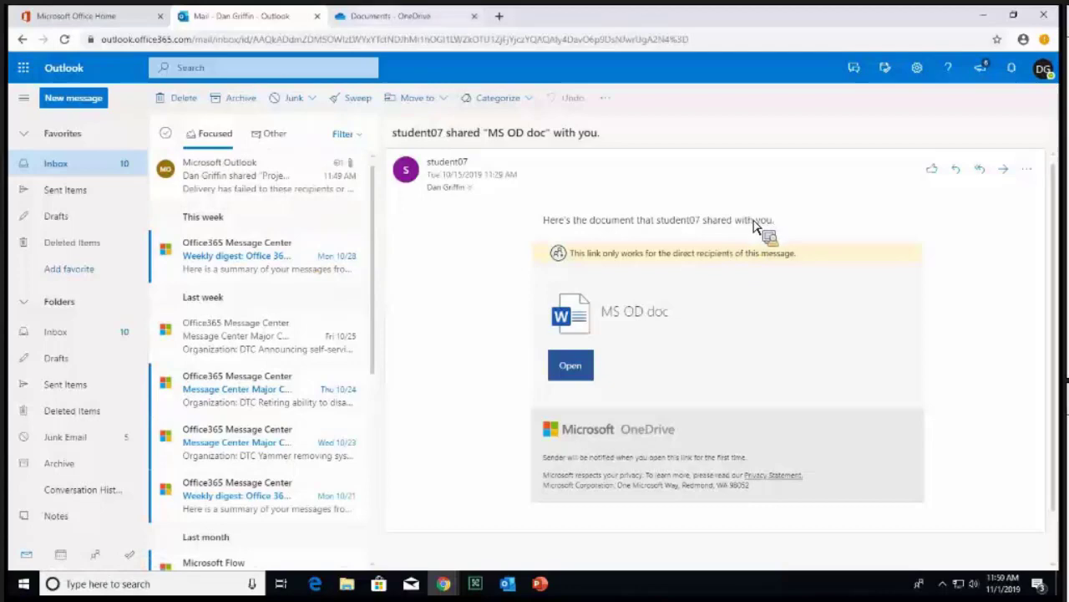
left_click(318, 16)
left_click(233, 16)
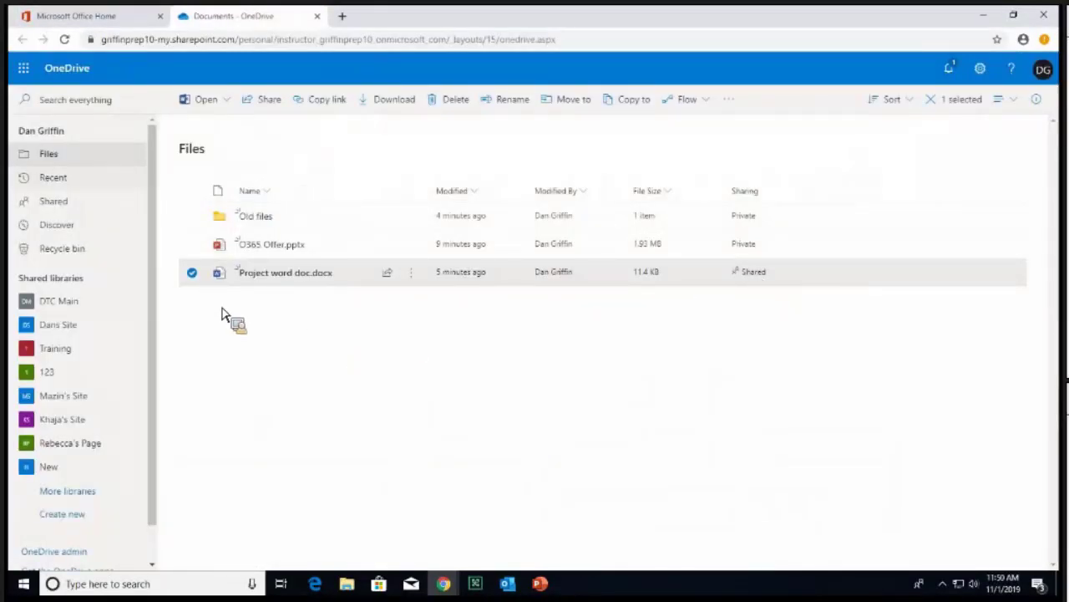
- View the OneDrive files shared with me and the files shared by me
left_click(53, 201)
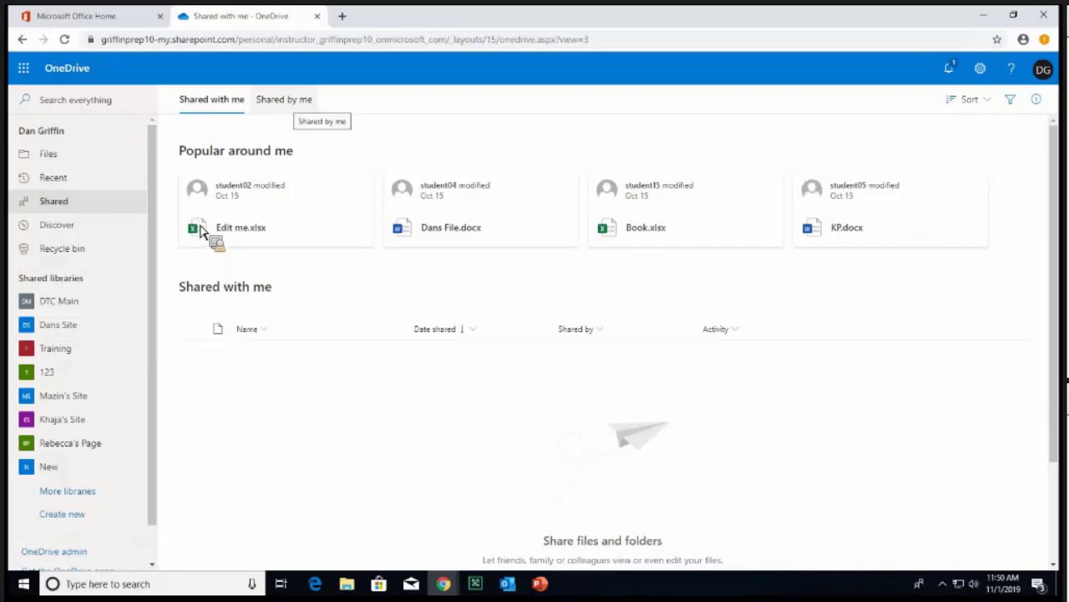
left_click(282, 99)
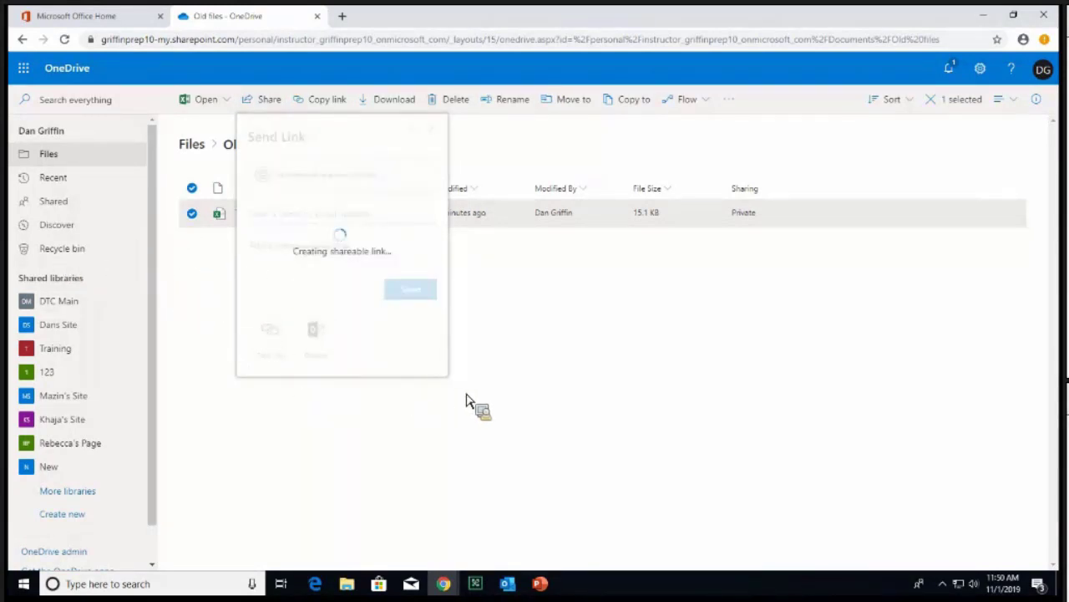
- Open the shared Roster.xlsx workbook from Old files in the browser and enter "anyone here?" in cell F7
left_click(360, 346)
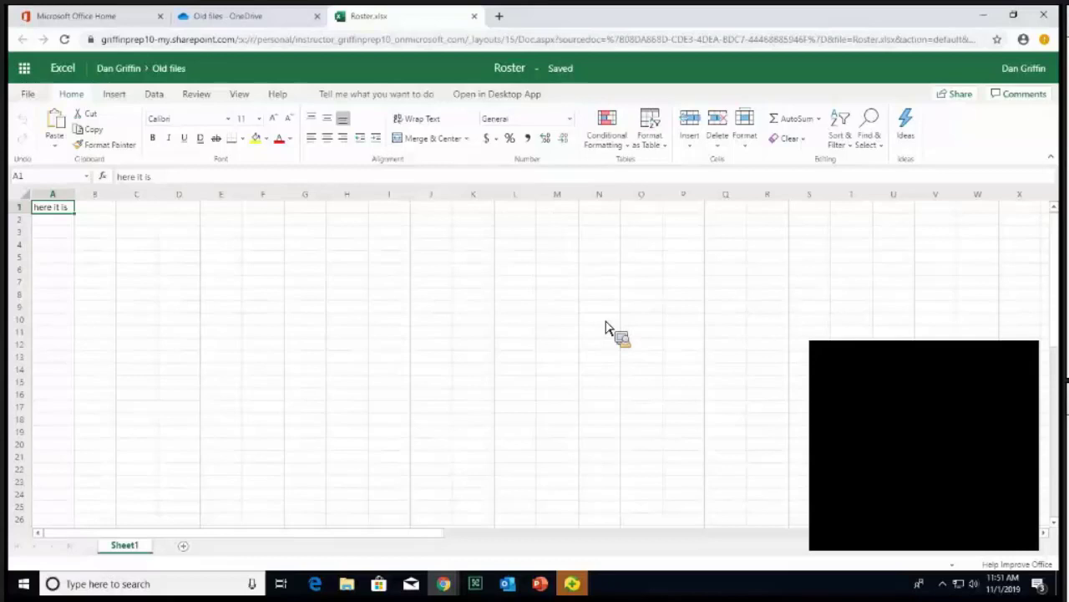
left_click(264, 282)
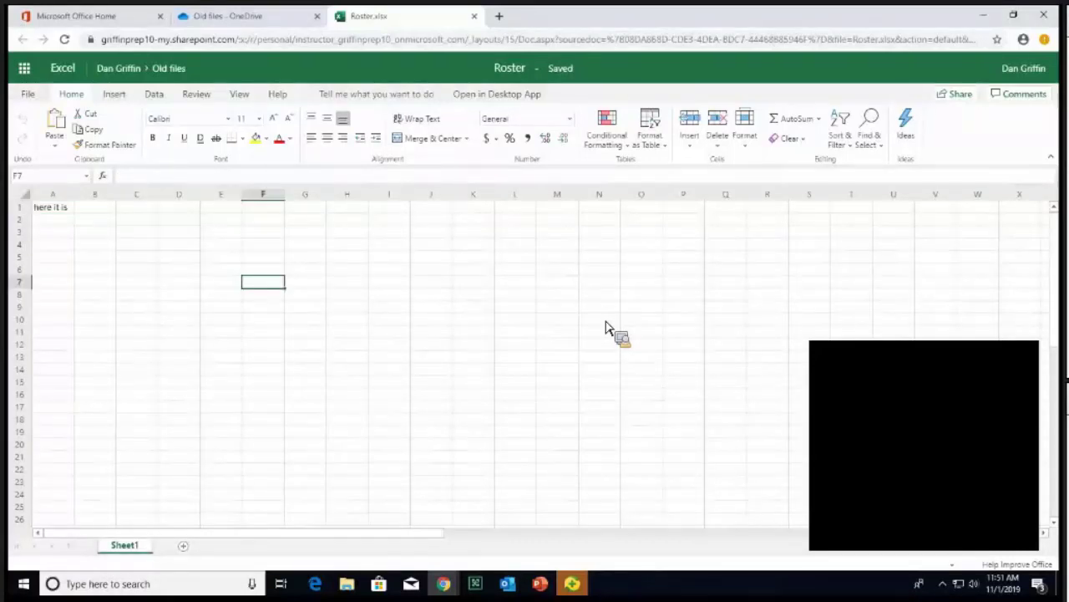
type("anyo")
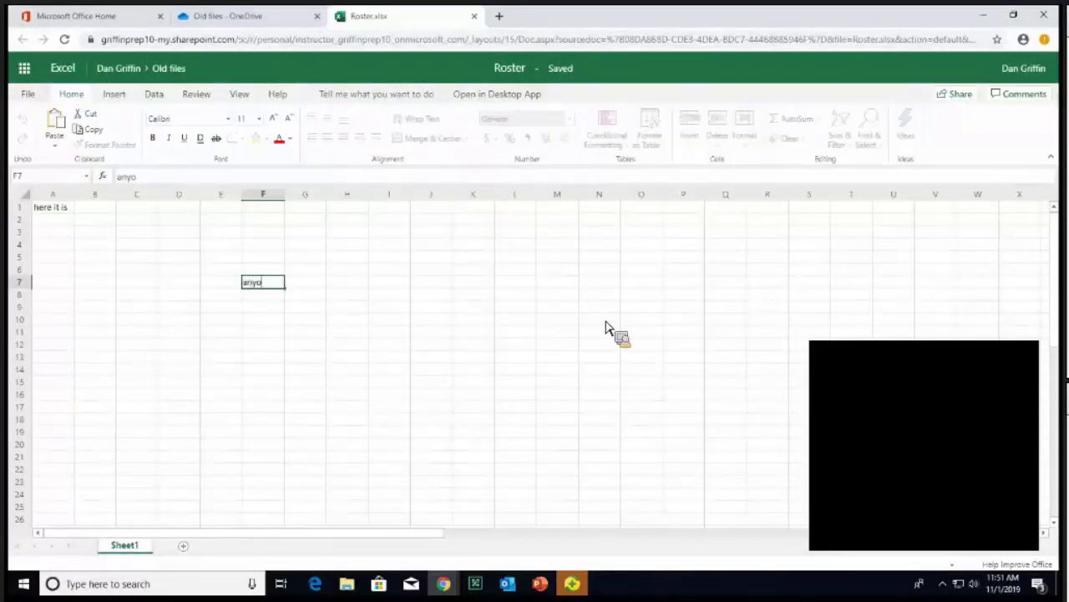
type("ne here?")
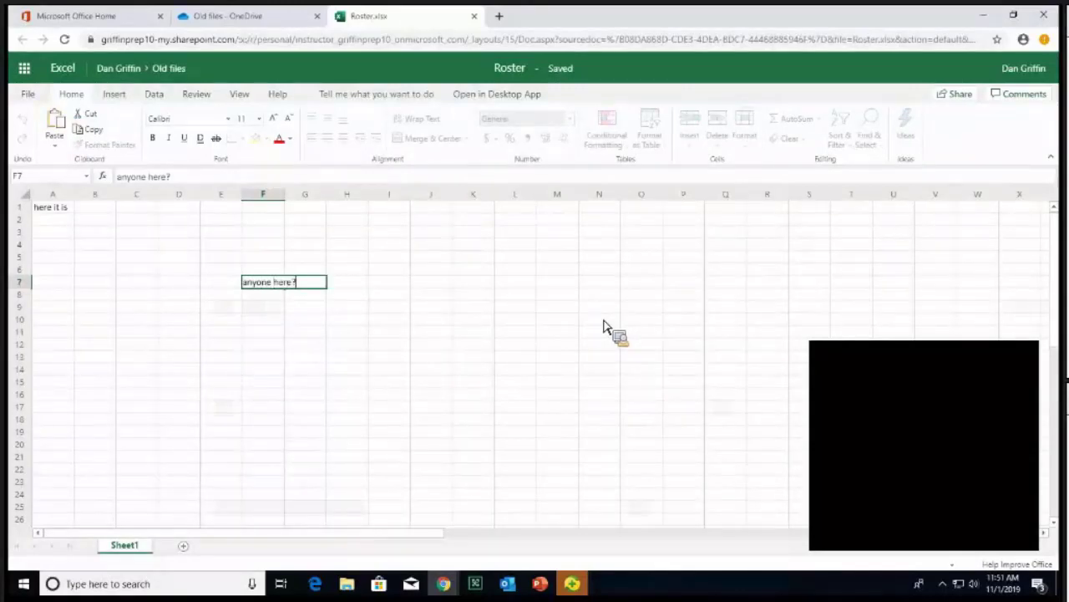
key("Return")
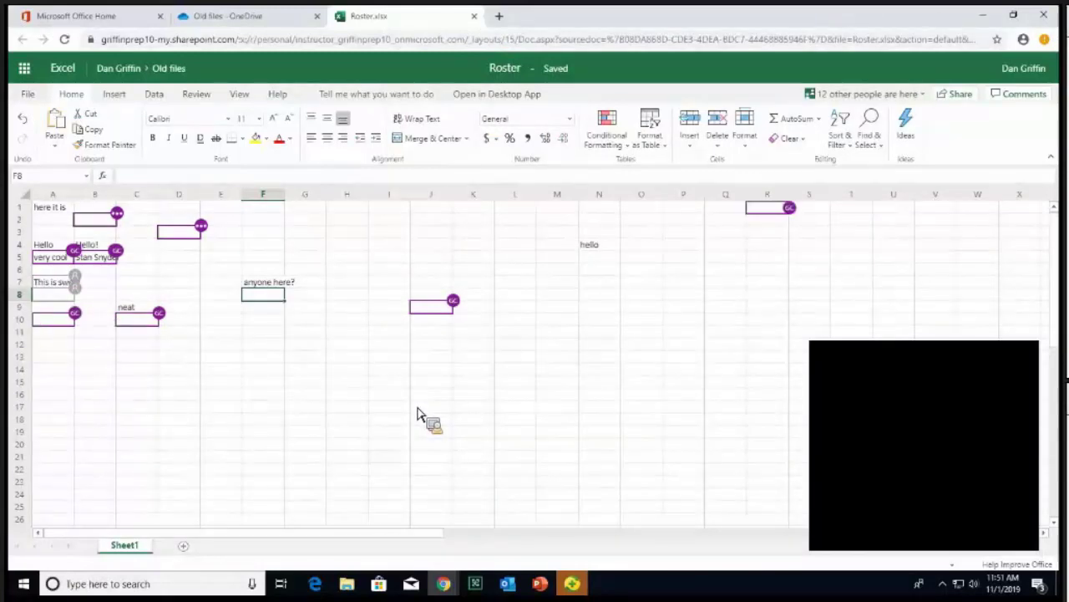
left_click(347, 395)
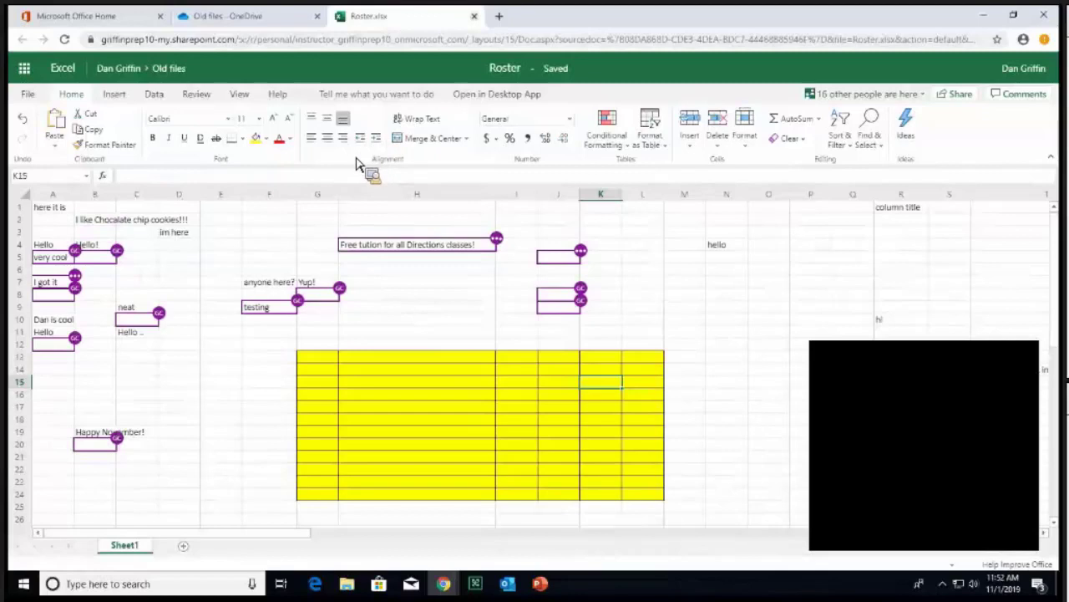
- Close the Roster workbook, dismiss its link settings and return to the main Files list
key("ctrl+w")
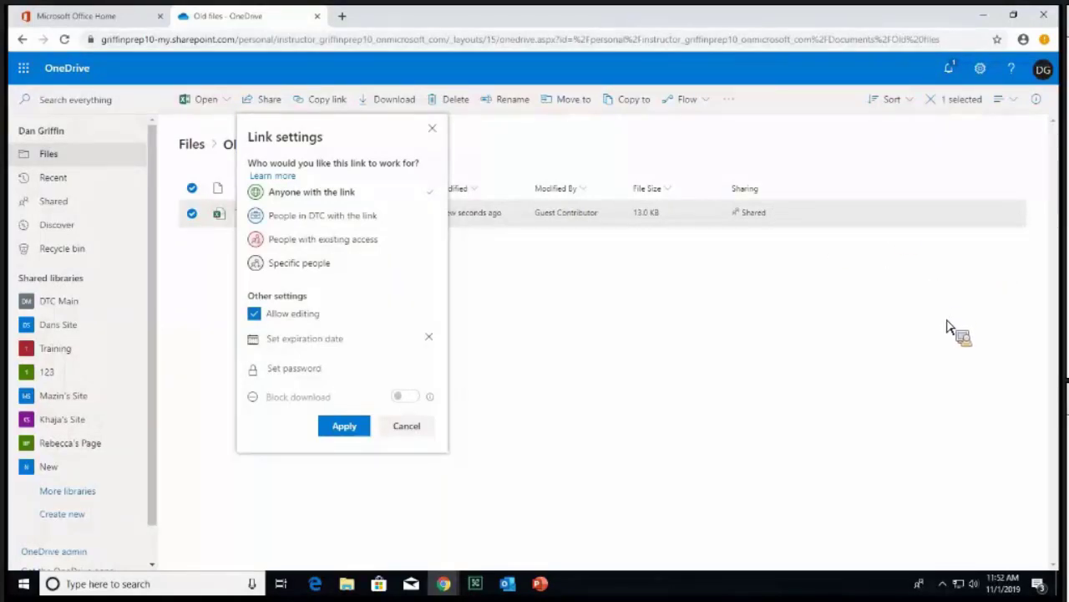
left_click(1013, 367)
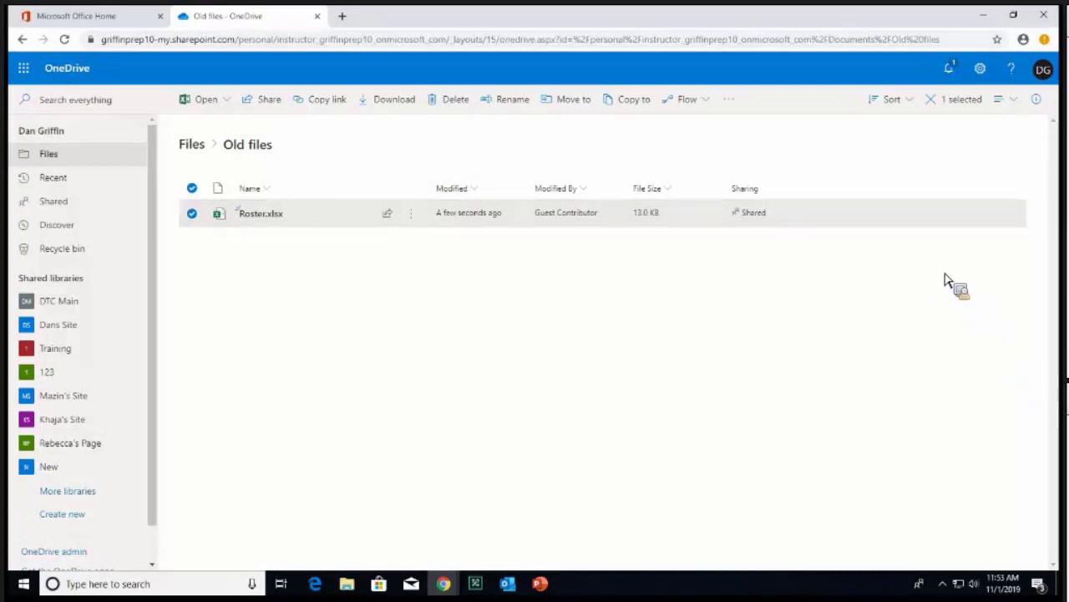
left_click(191, 145)
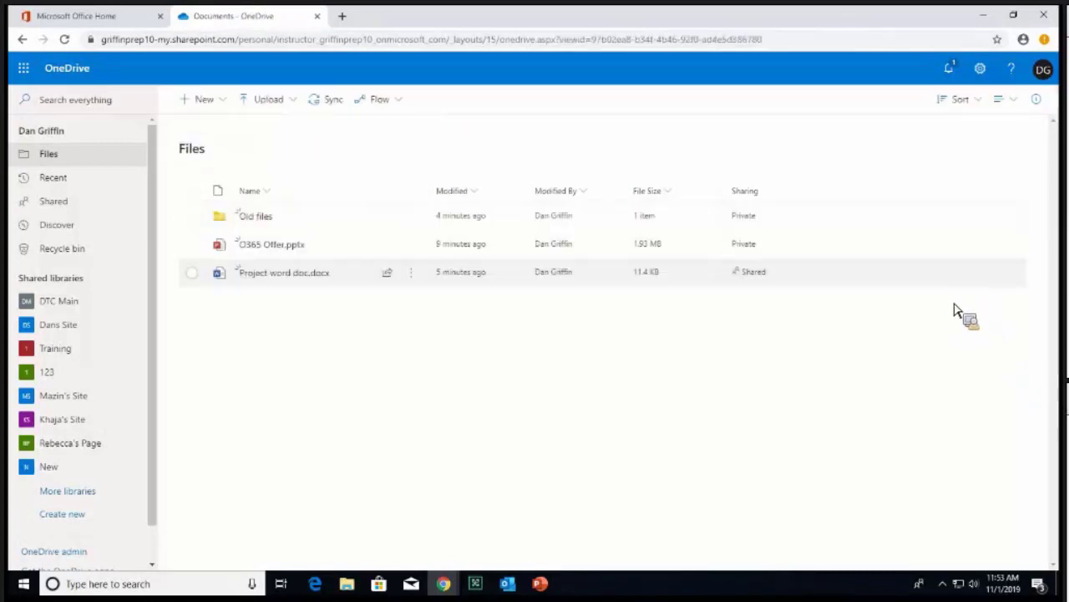
- Review the Manage Access details of Project word doc.docx, opening them from the Send Link dialog and again from its Shared status
left_click(955, 280)
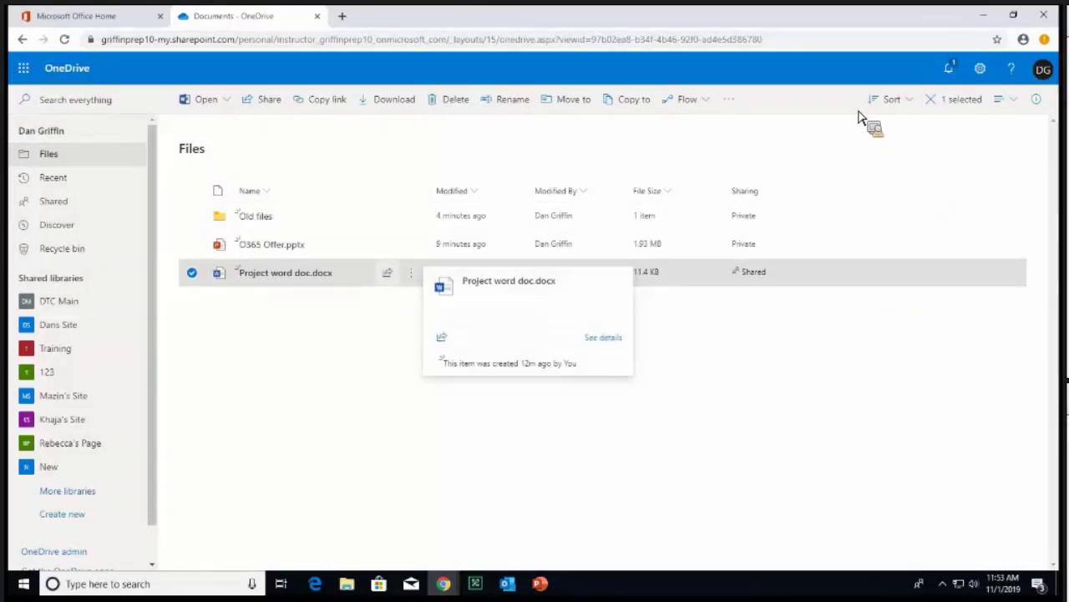
left_click(925, 338)
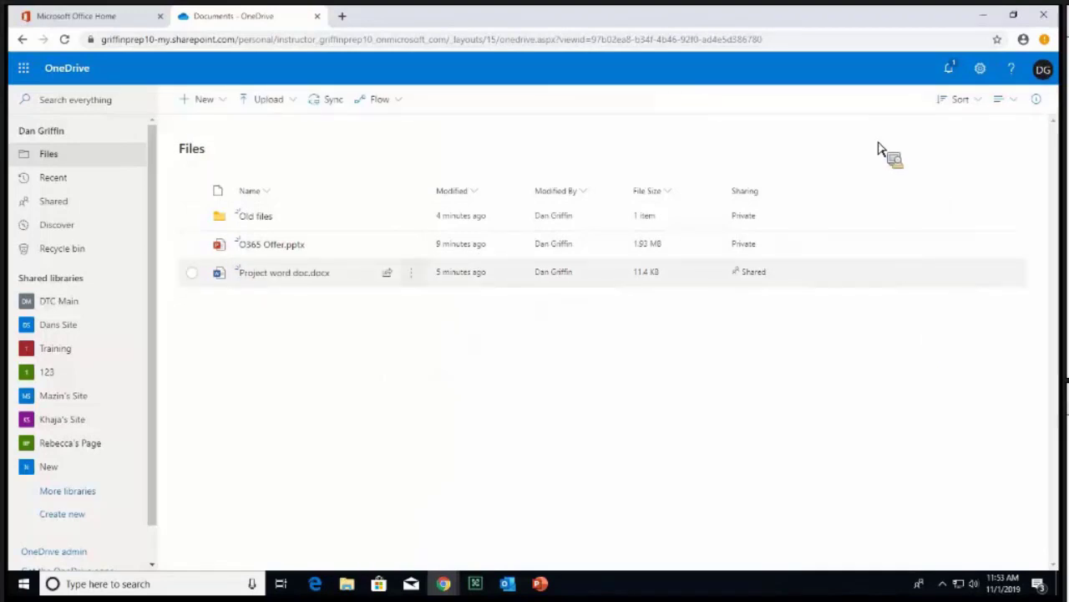
left_click(411, 272)
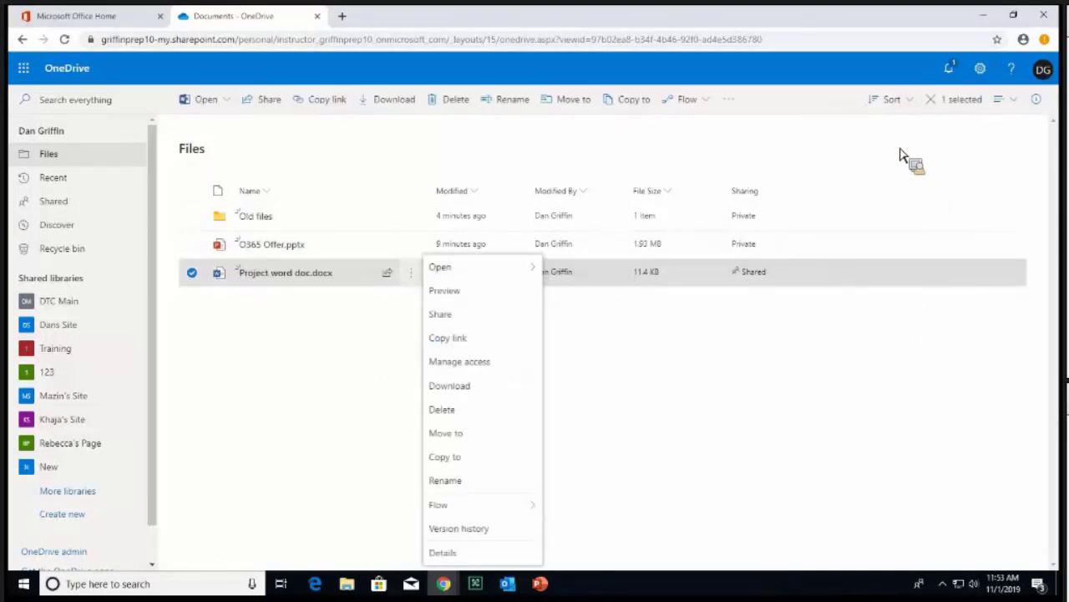
left_click(268, 100)
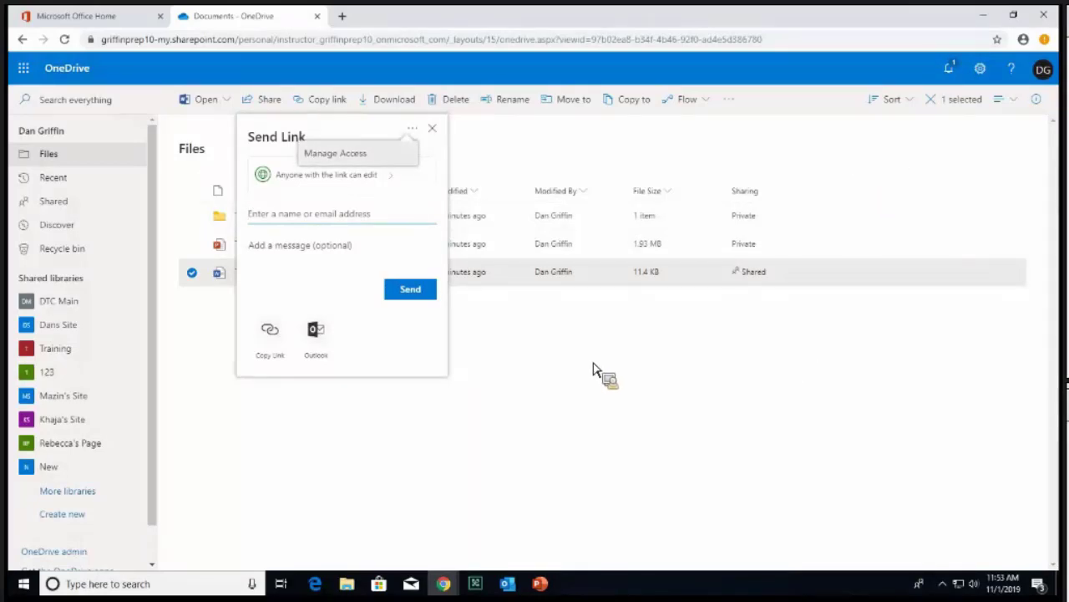
left_click(336, 153)
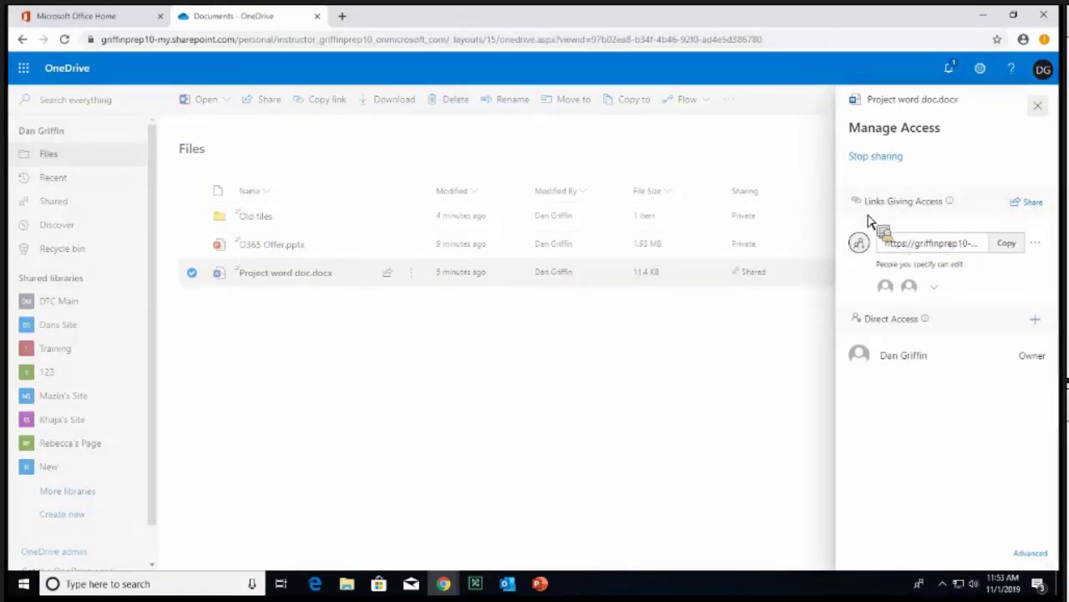
left_click(1038, 106)
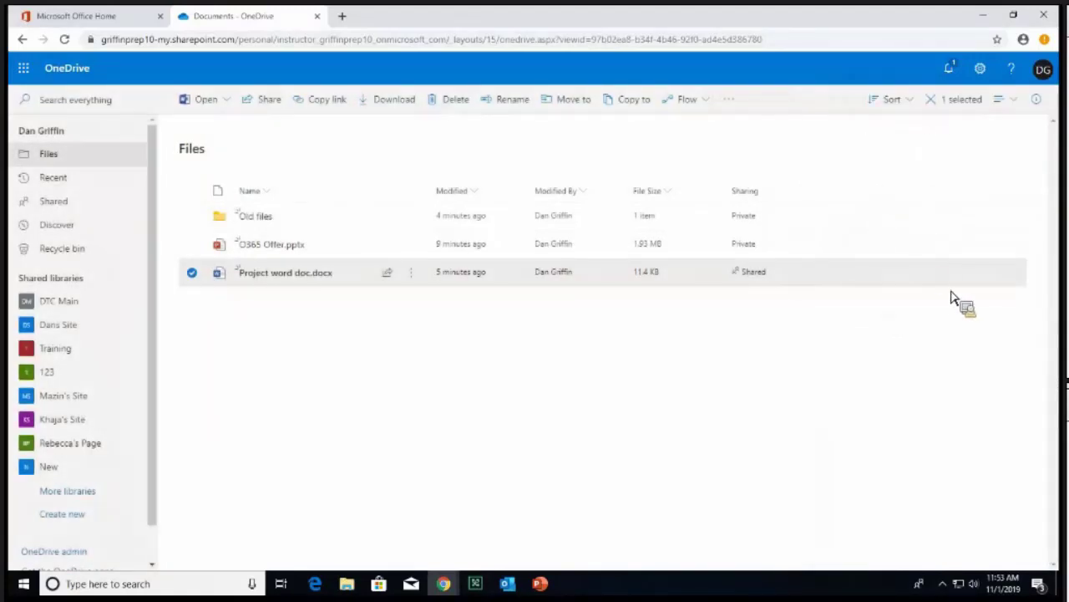
left_click(769, 276)
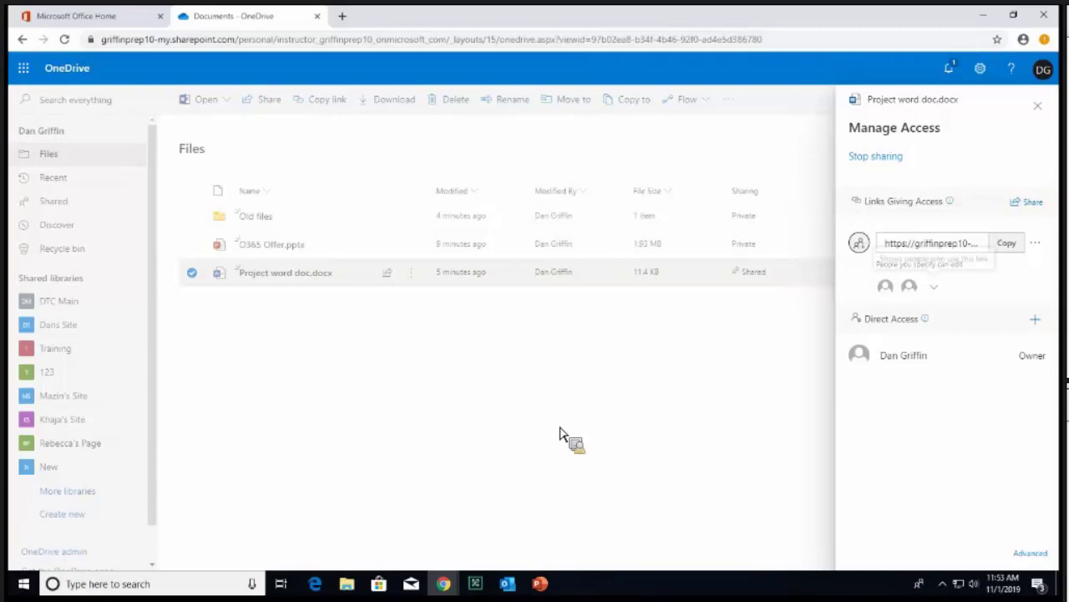
- Review who the Project word doc.docx sharing link works for, set the link's permission to Can view, and close its access details
left_click(934, 286)
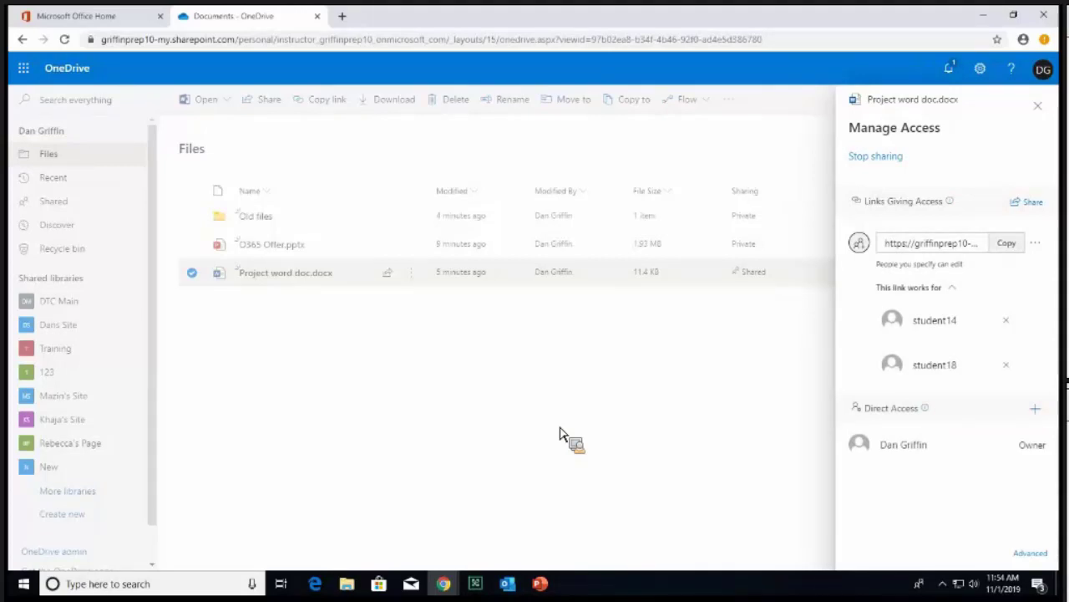
left_click(952, 287)
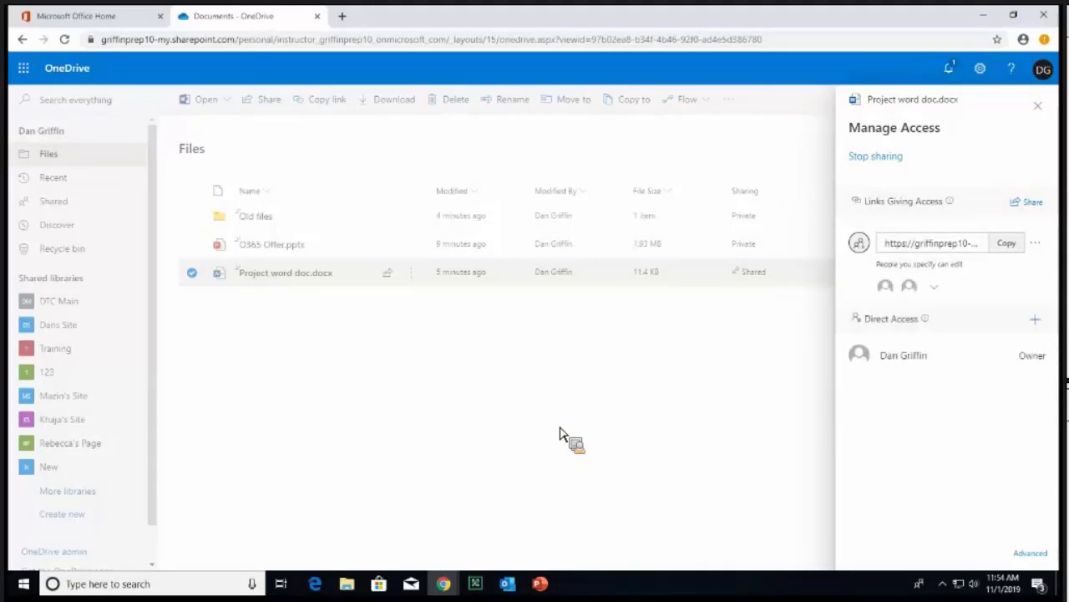
left_click(934, 286)
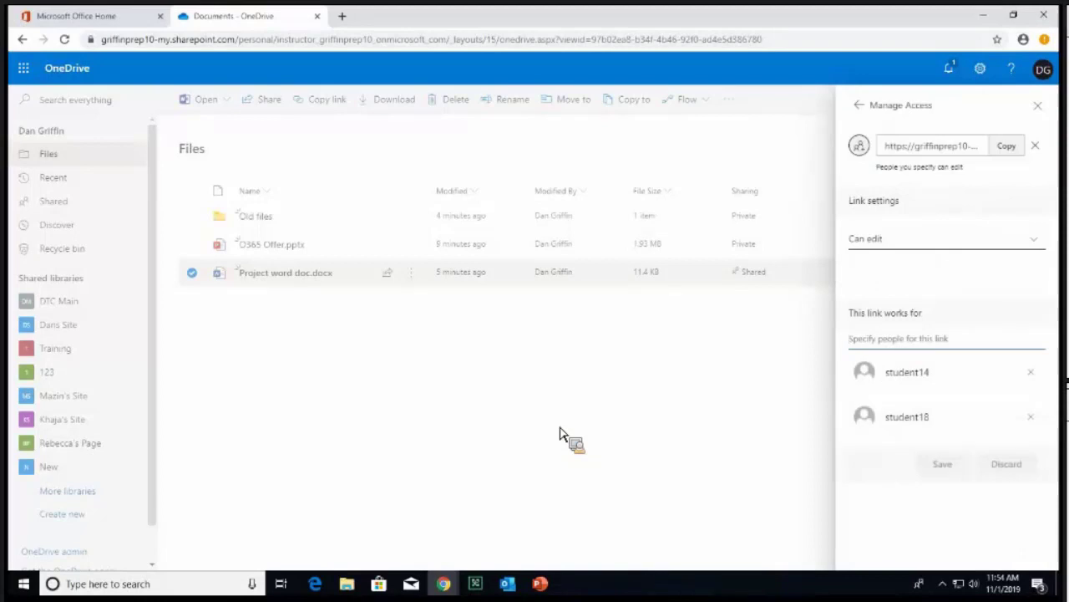
left_click(928, 239)
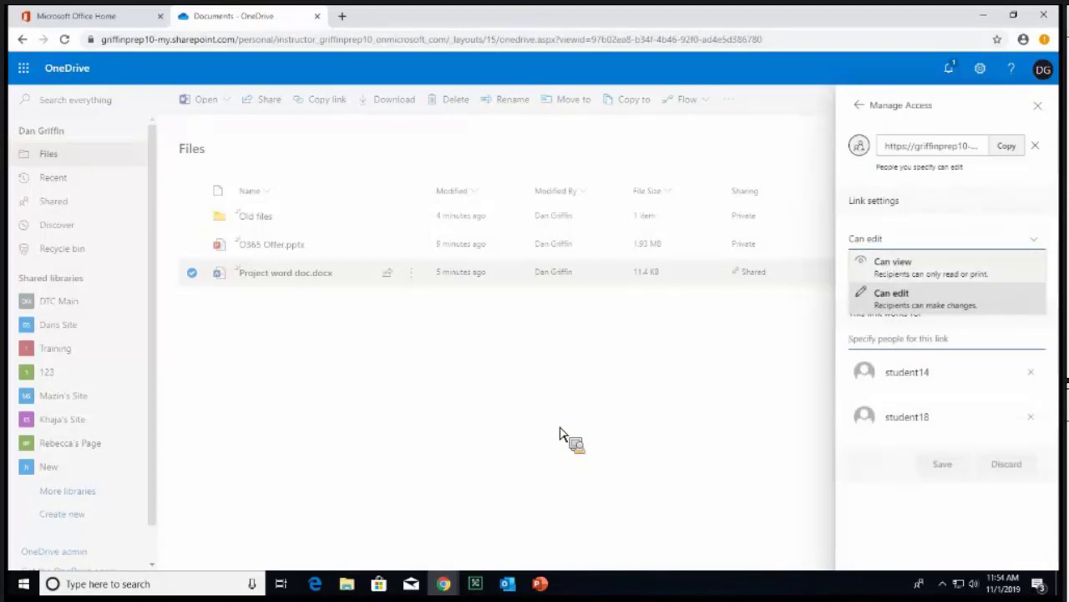
left_click(897, 263)
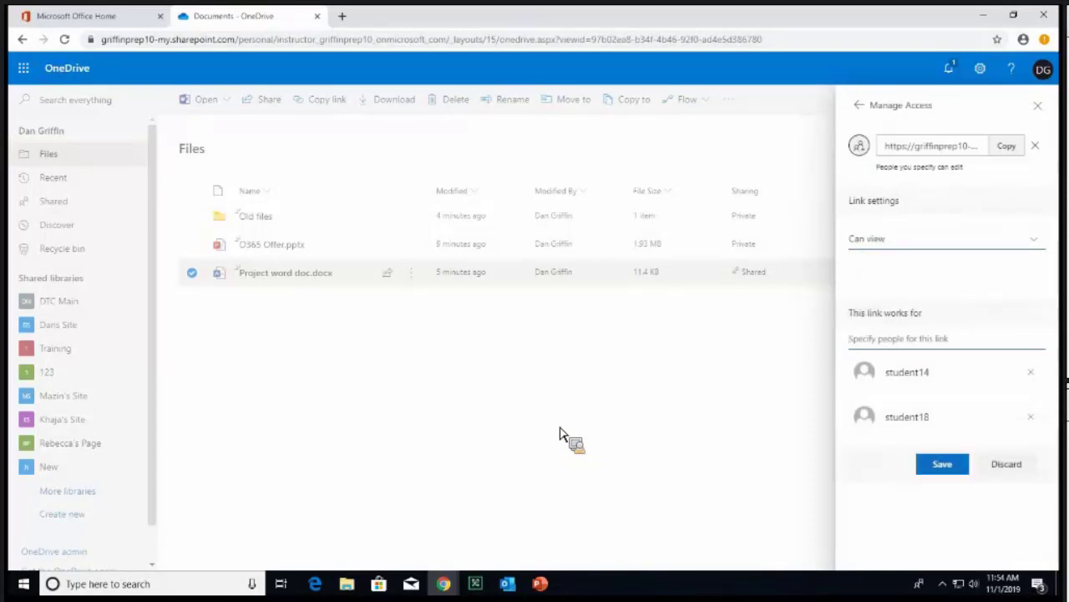
left_click(942, 463)
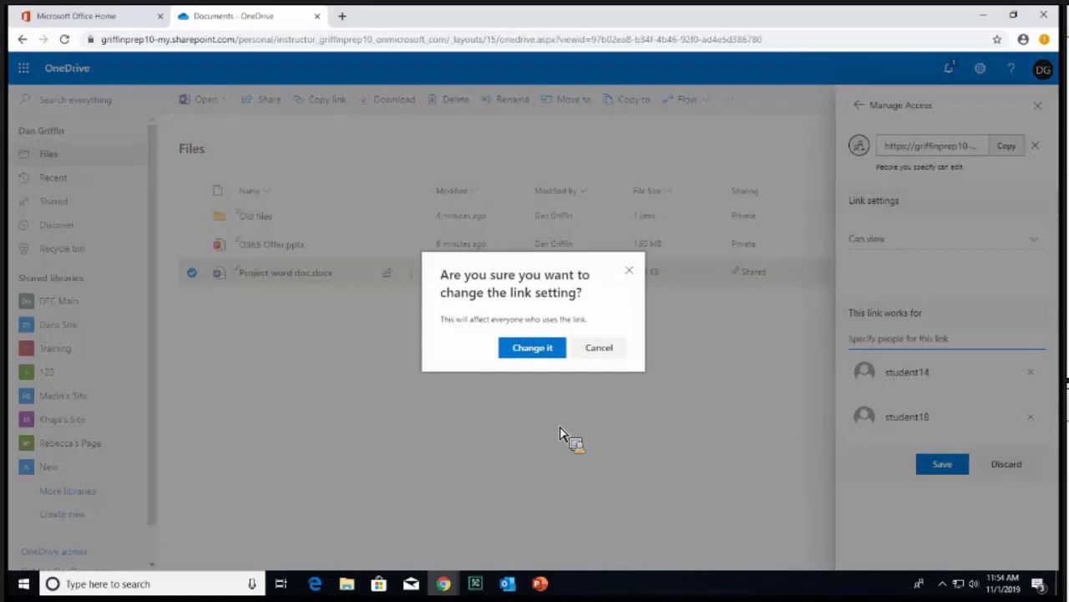
key("Return")
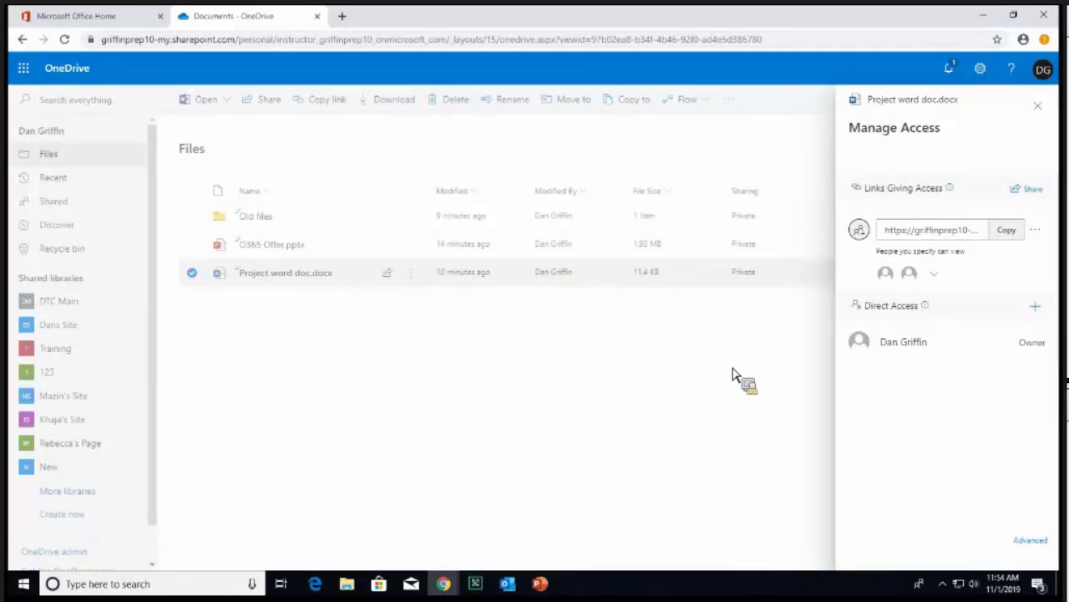
left_click(1037, 106)
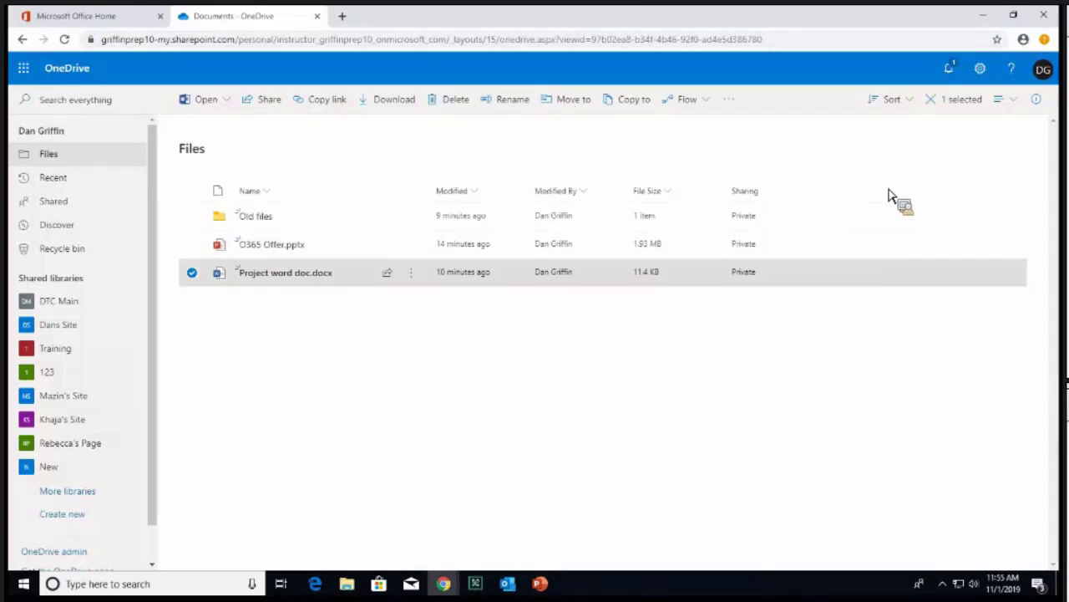
- Review the version history of Roster.xlsx in the Old files folder, including the options for version 6.0, and return to Files
left_click(255, 217)
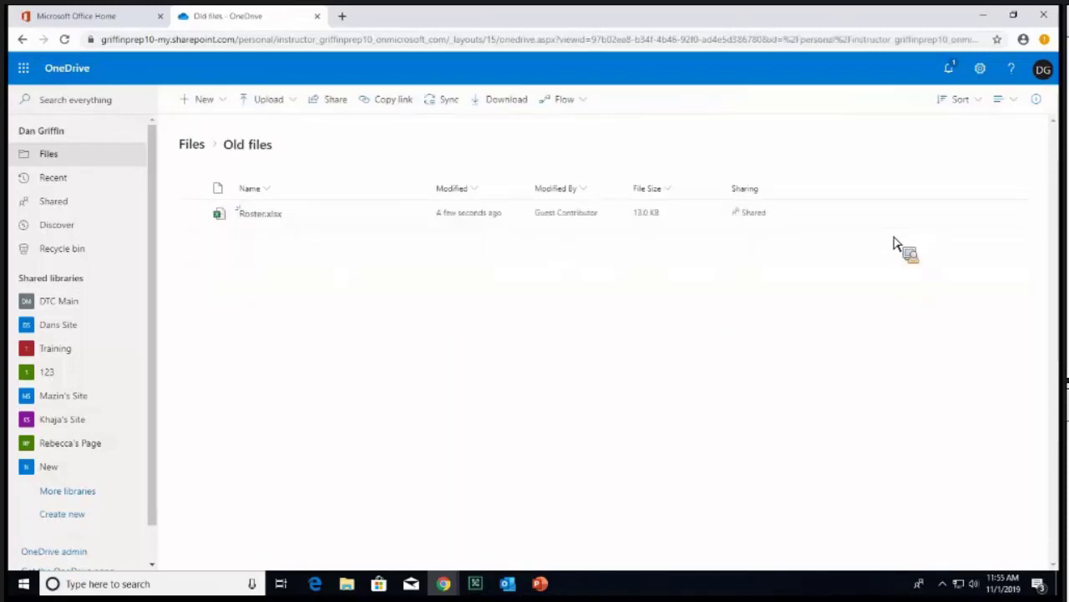
left_click(192, 213)
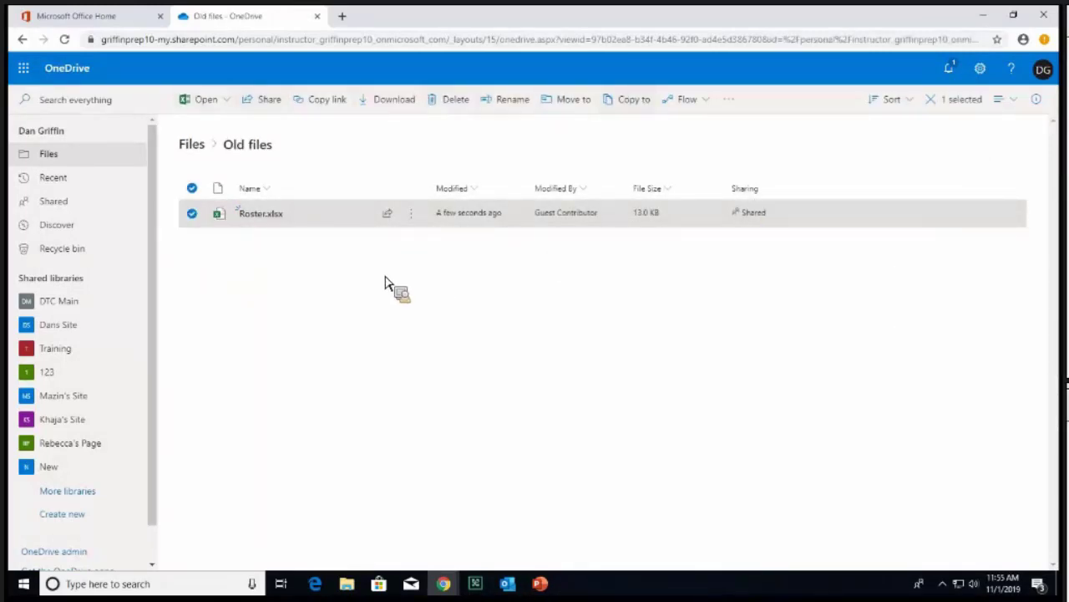
left_click(728, 99)
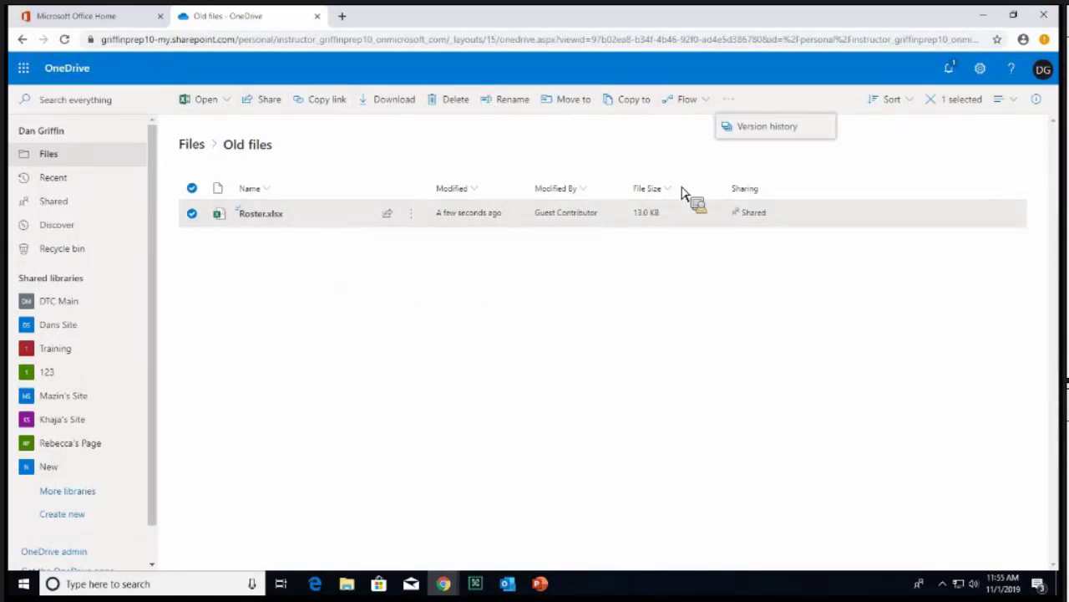
left_click(872, 277)
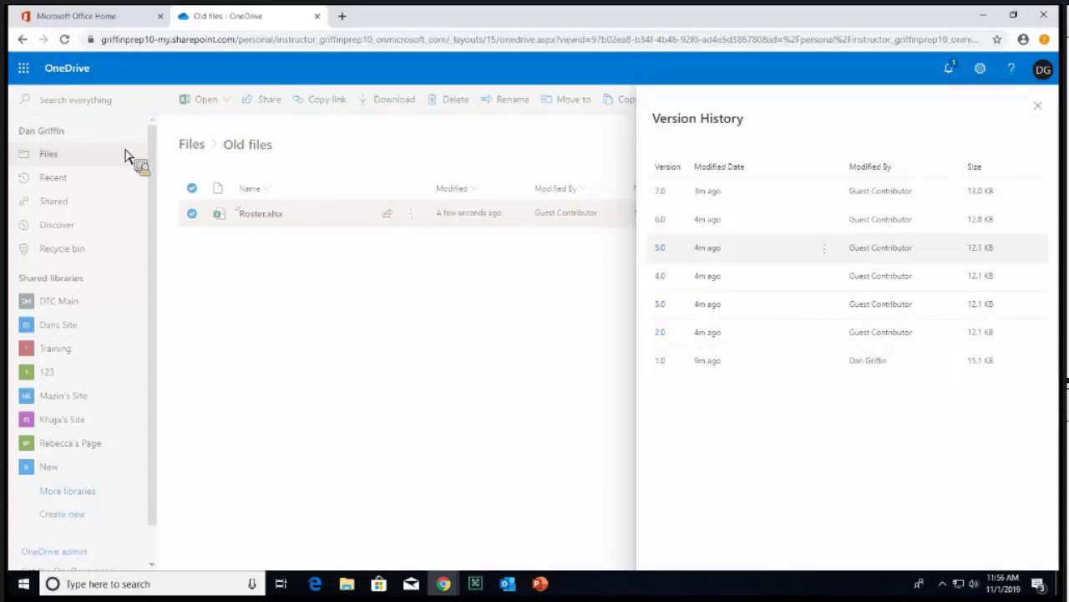
left_click(825, 221)
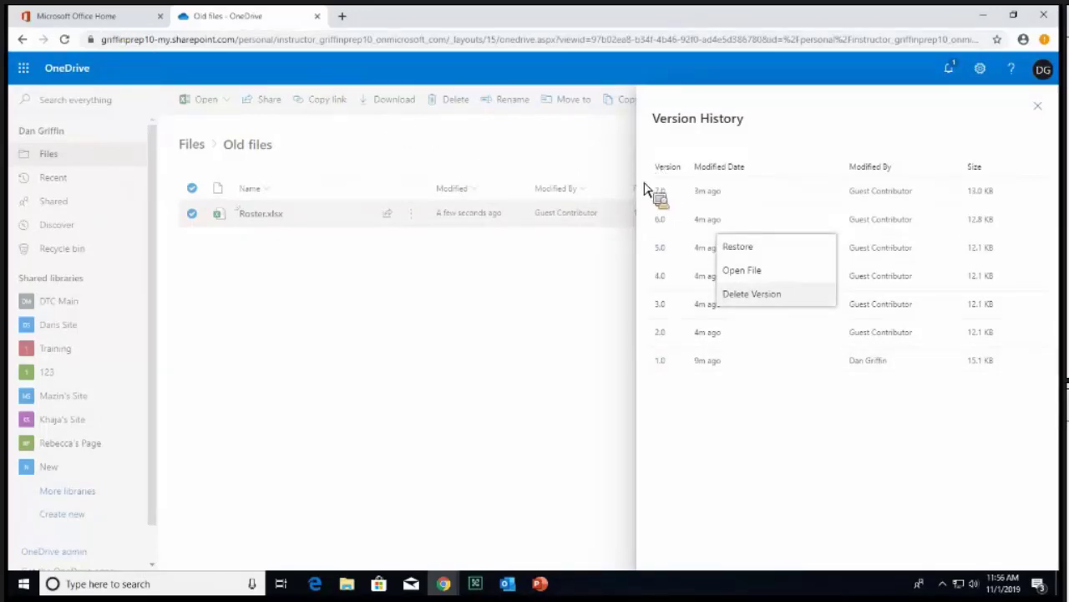
left_click(341, 238)
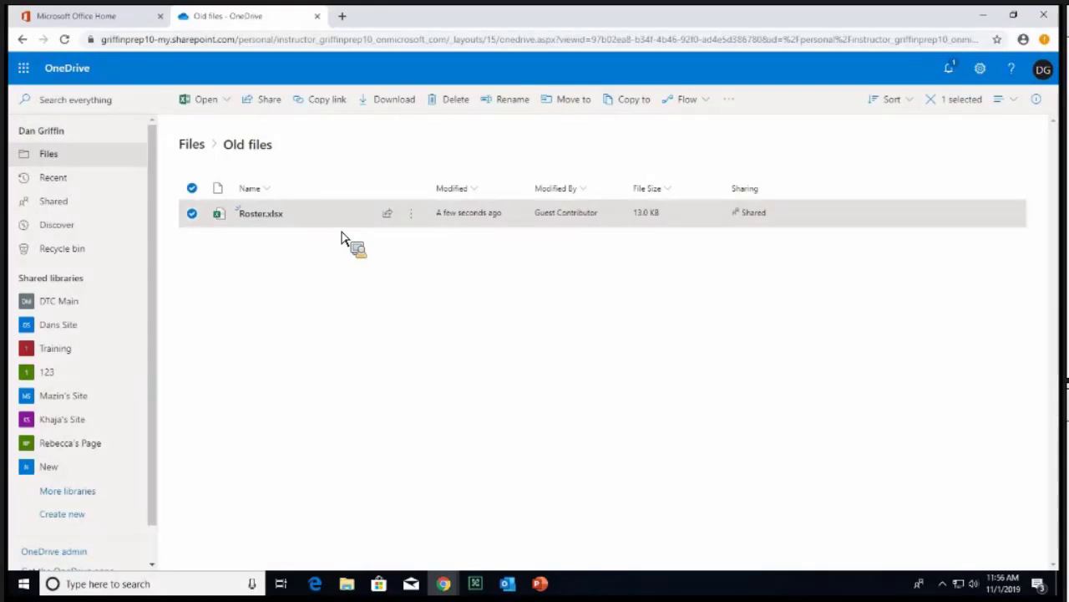
left_click(191, 144)
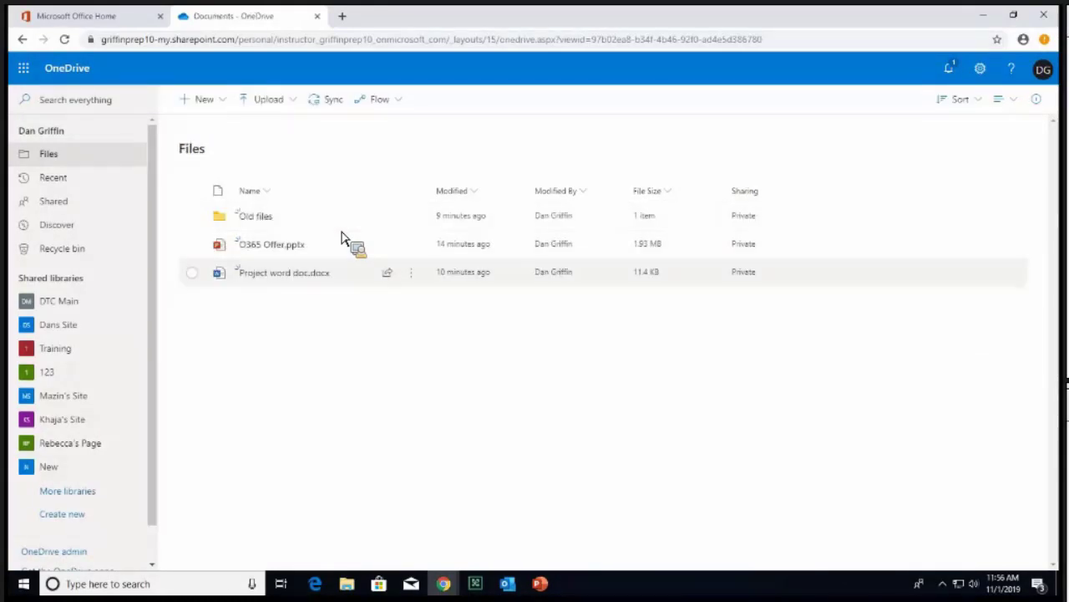
- Select Project word doc.docx and examine the destinations it can be moved to, including Your OneDrive and the shared sites
left_click(192, 272)
left_click_drag(341, 237, 410, 32)
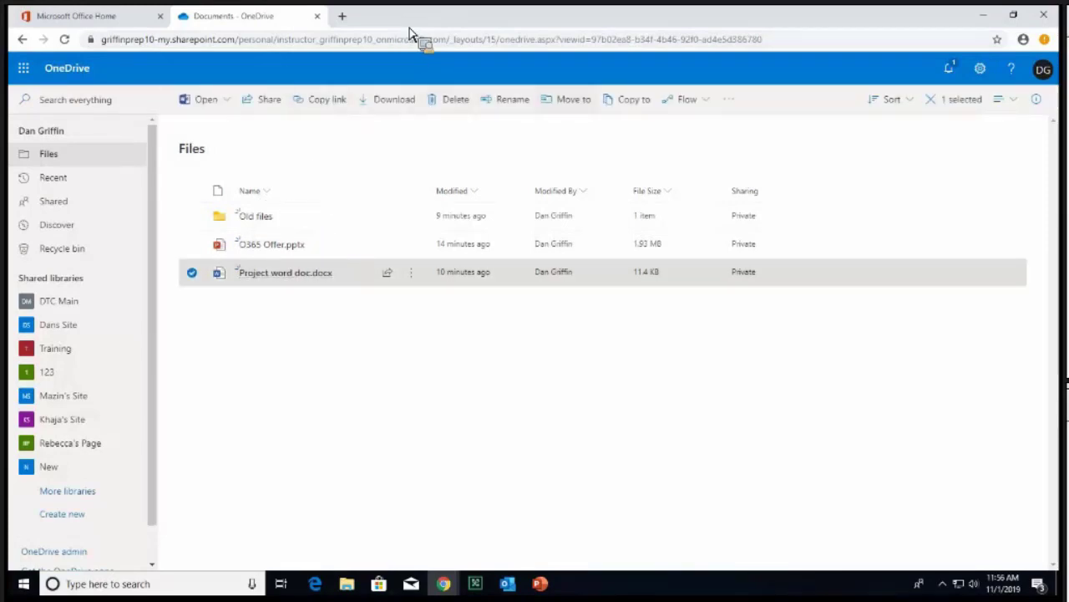
left_click(568, 100)
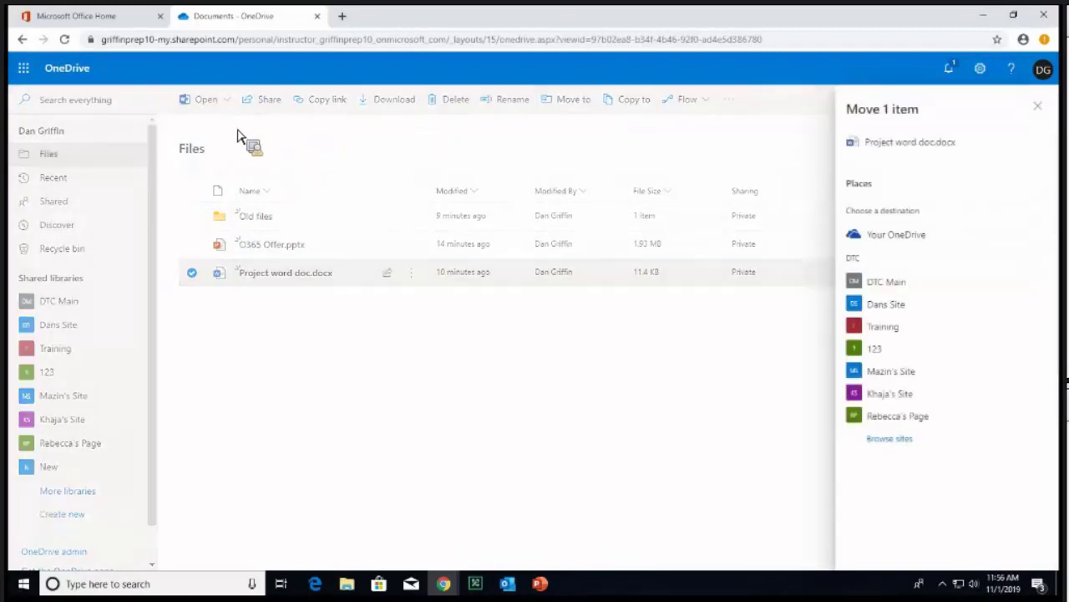
left_click(897, 234)
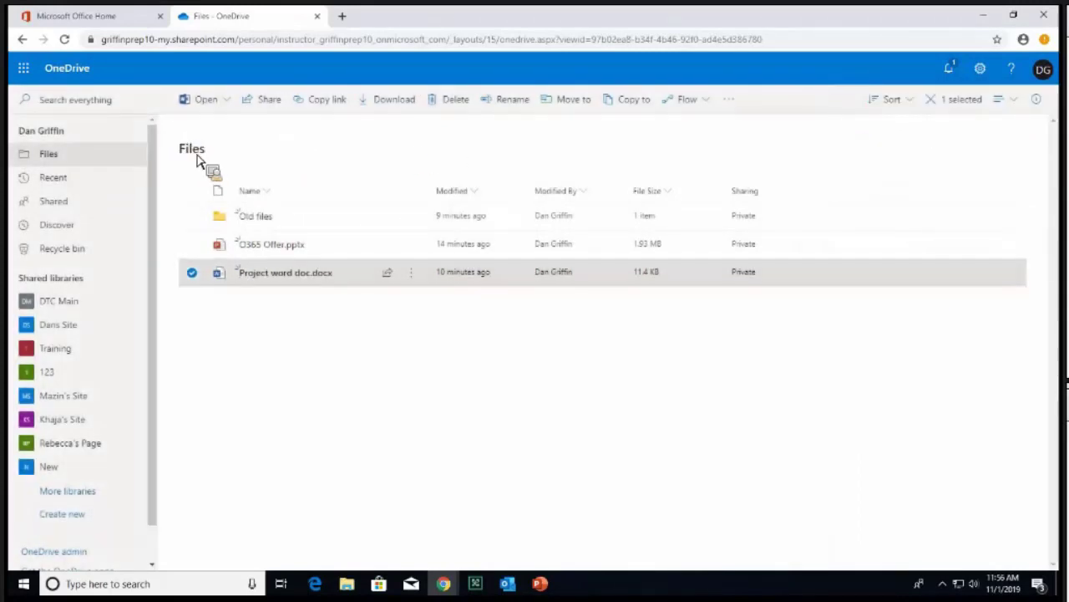
left_click(573, 99)
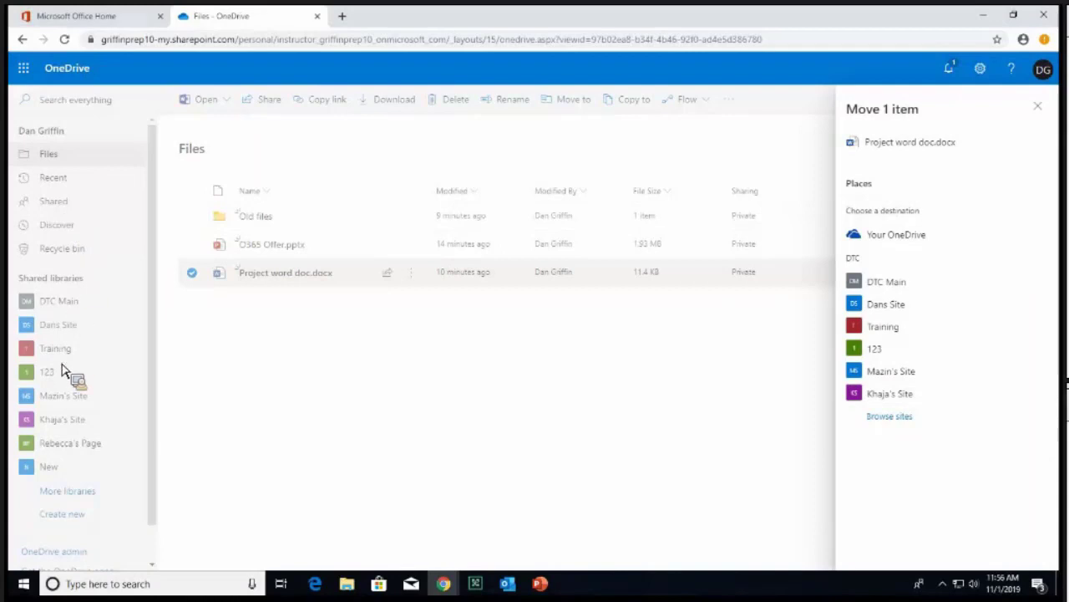
- Open SharePoint from the Office 365 home page and go to the Project Files library of the DTC Main site
left_click(104, 16)
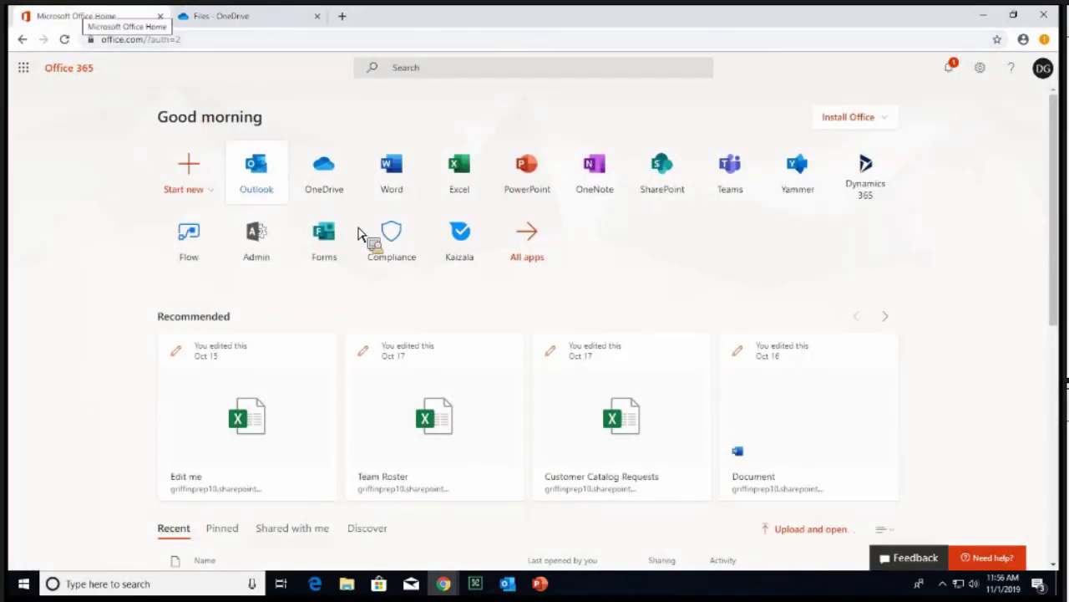
left_click(222, 16)
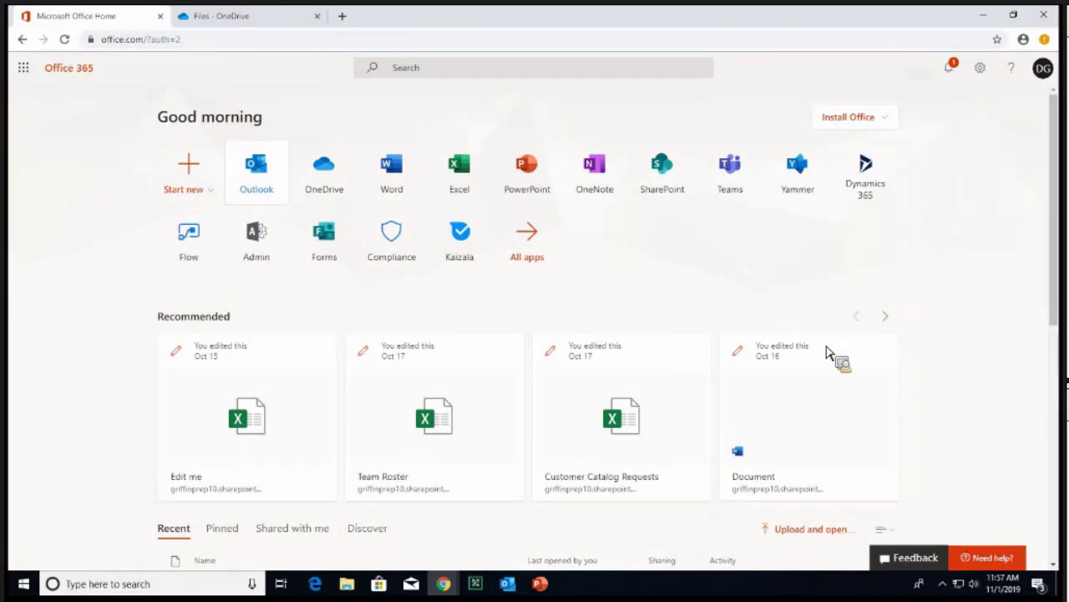
left_click(662, 174)
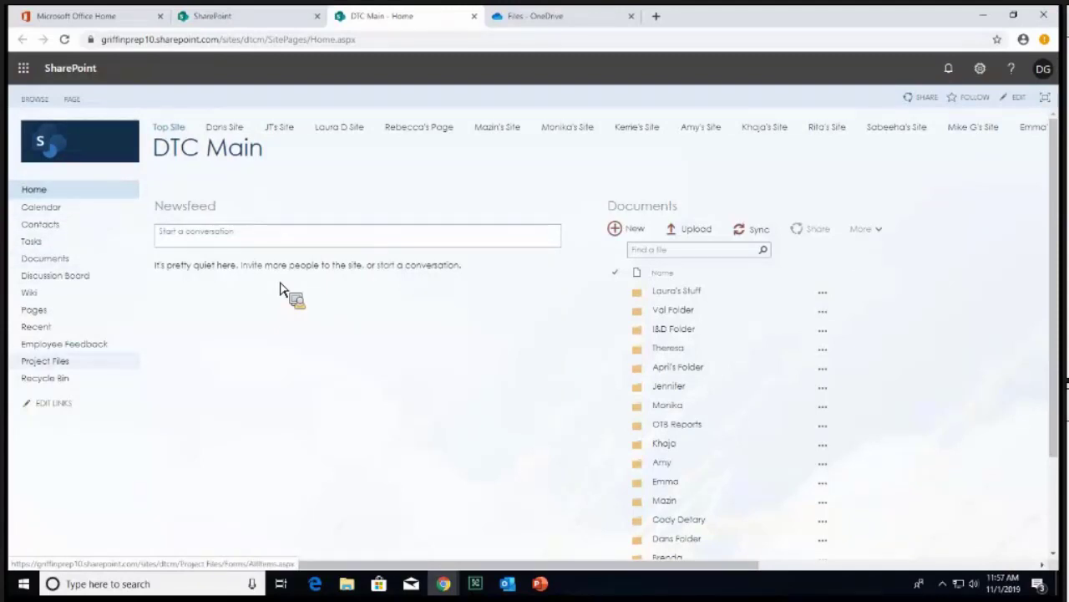
left_click(45, 361)
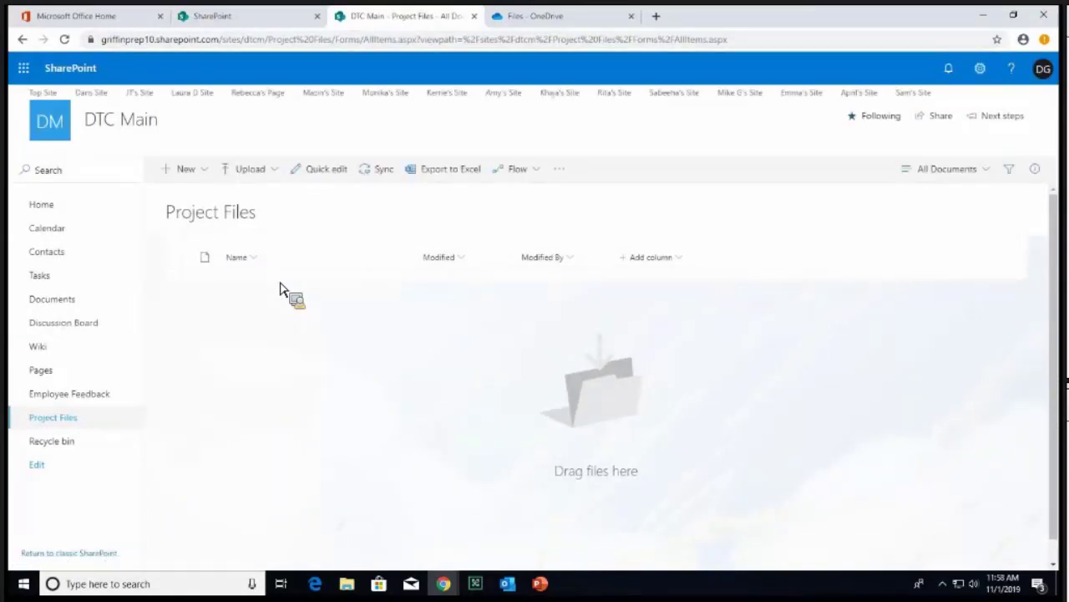
- Switch back to OneDrive and move Project word doc.docx to the Project Files library of the DTC Main site
left_click(552, 16)
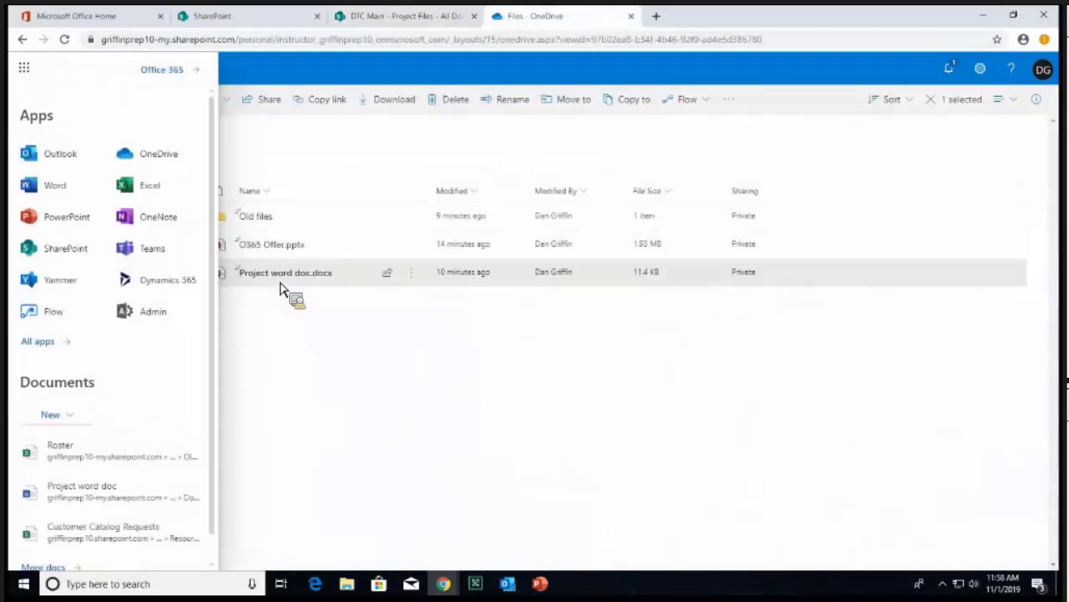
left_click(360, 392)
left_click(287, 278)
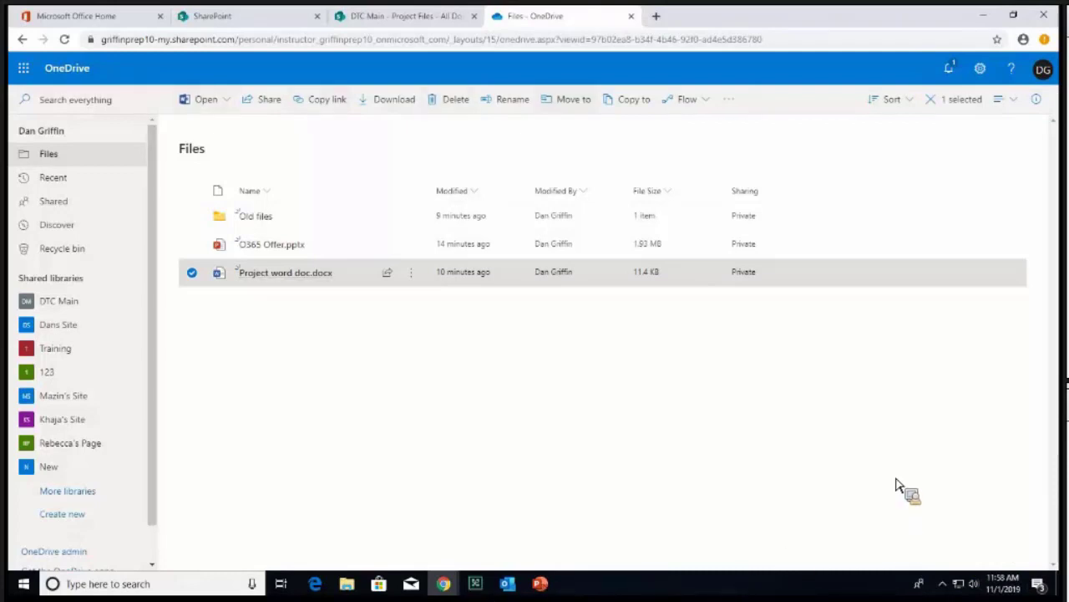
left_click(566, 99)
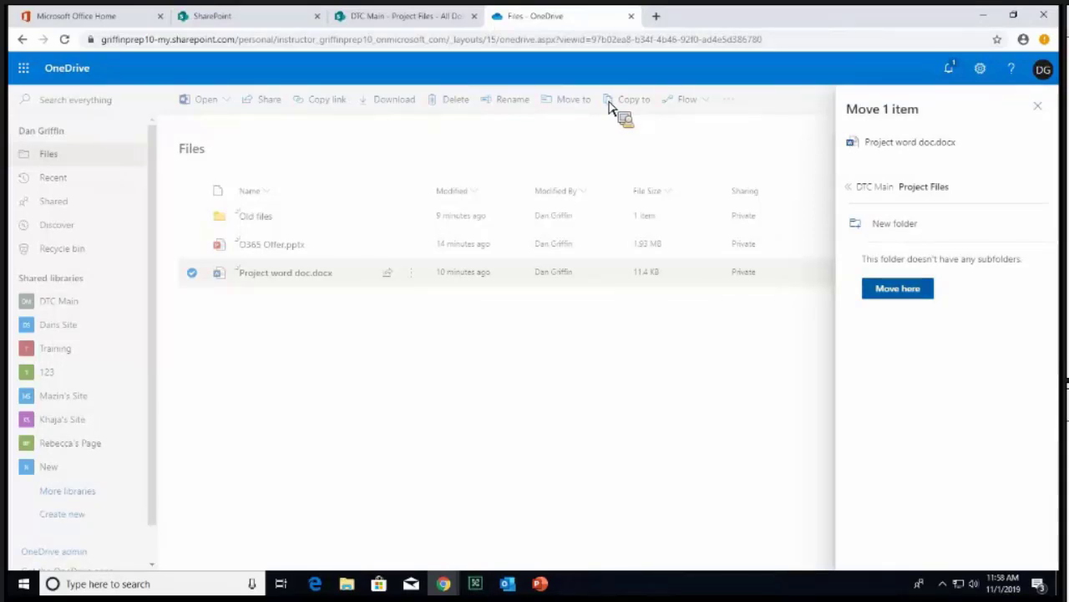
left_click(898, 288)
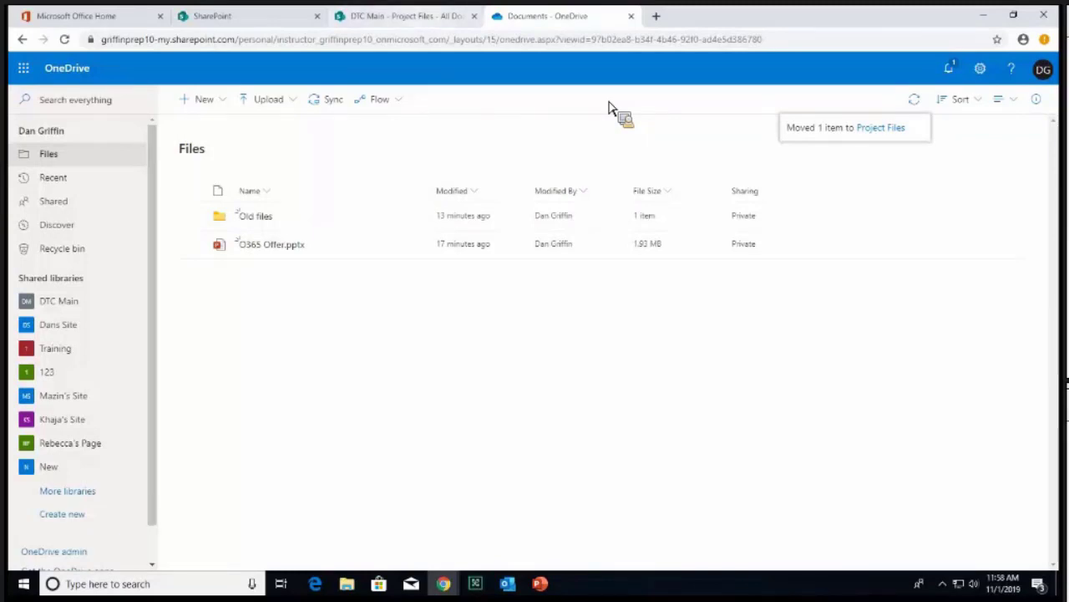
- Check the Project Files library in SharePoint for the moved Word document and return to the OneDrive file list
left_click(405, 16)
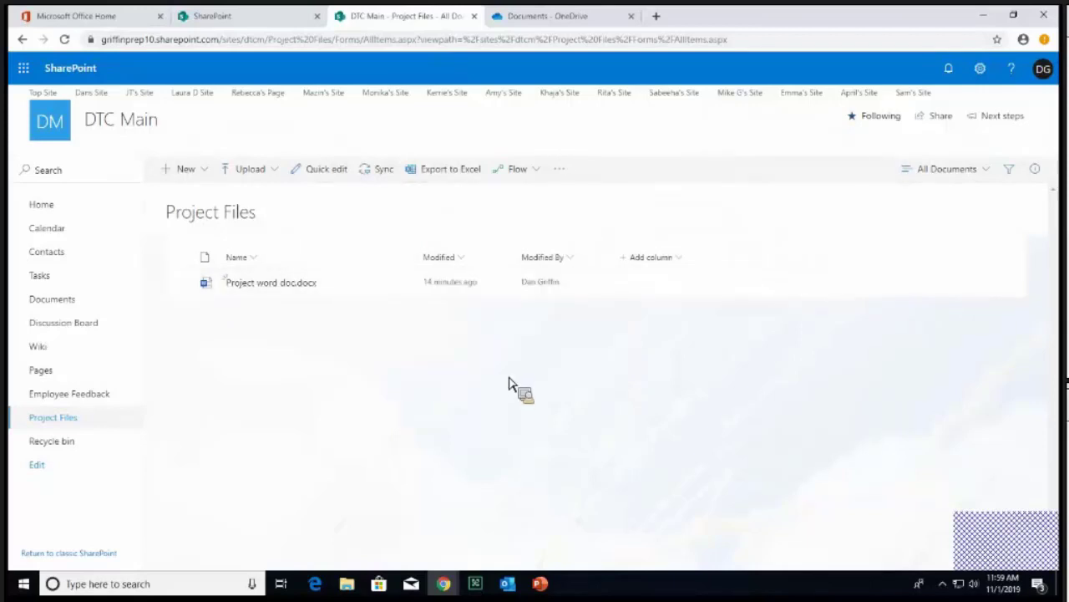
left_click_drag(443, 376, 681, 381)
left_click(547, 16)
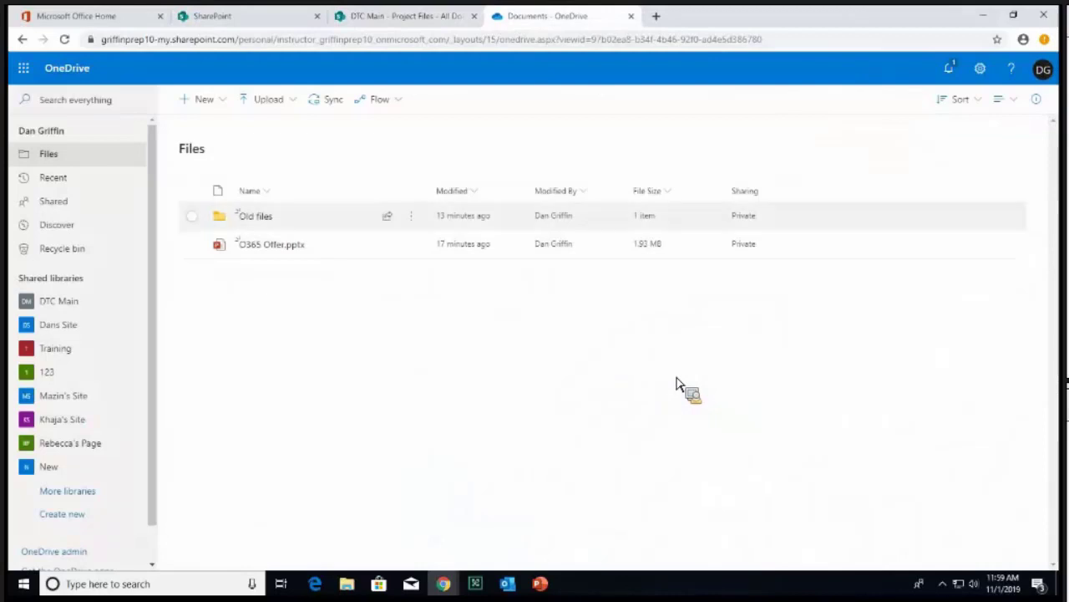
- Select O365 Offer.pptx in the OneDrive Files list
left_click(192, 244)
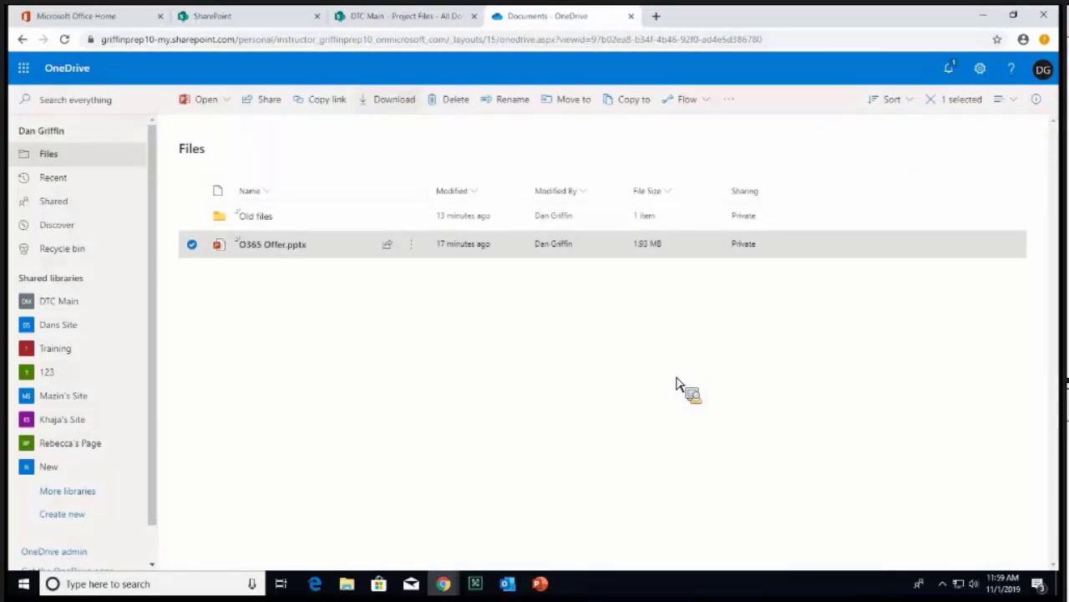
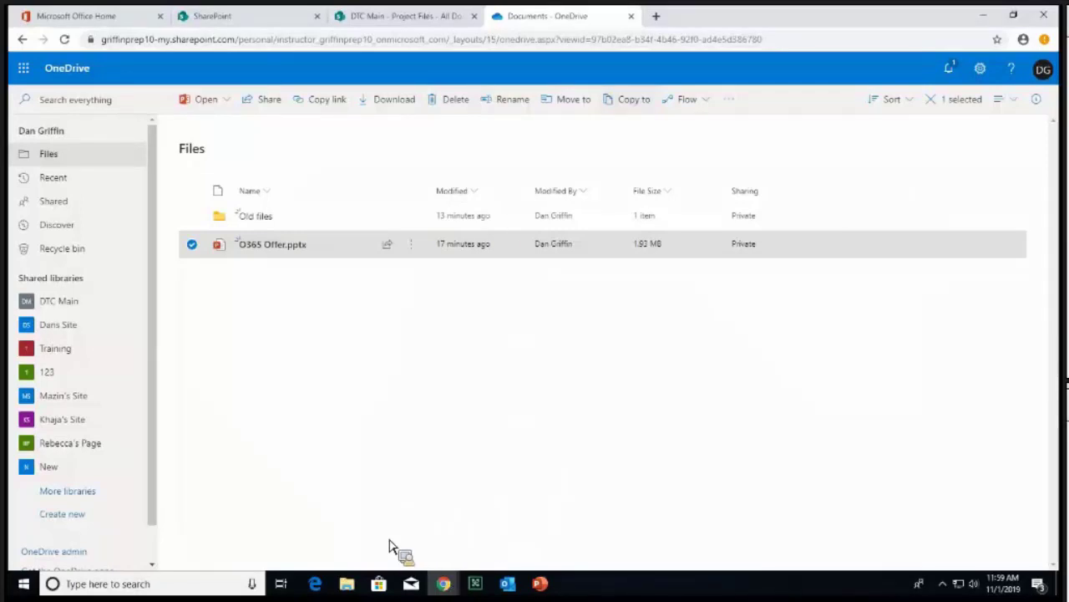
left_click(179, 287)
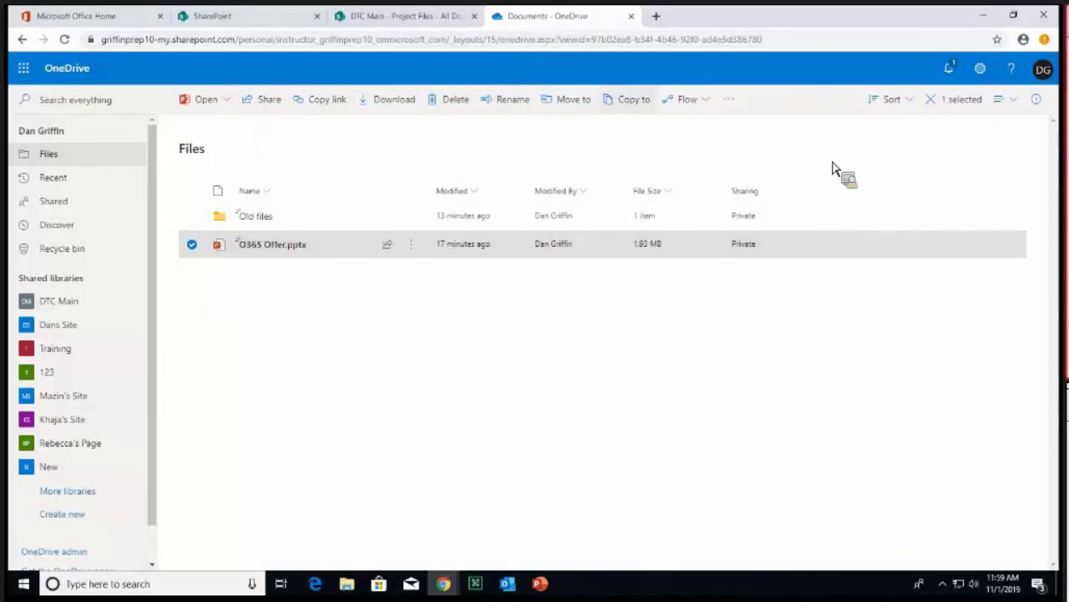
left_click(816, 102)
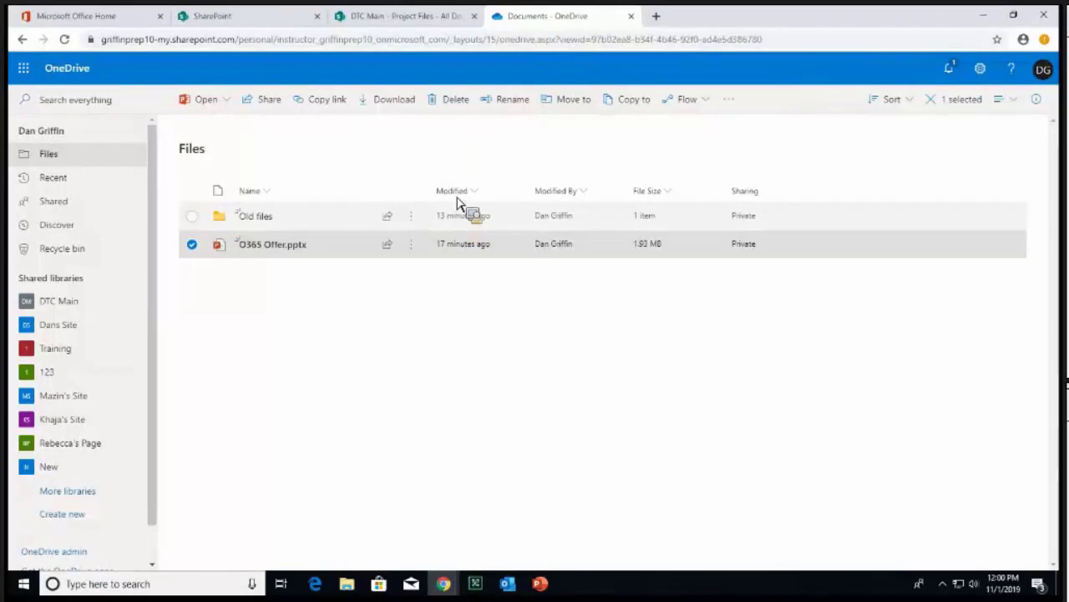
- Switch to SharePoint and view the contents of the Project Files library on the DTC Main site again
left_click(406, 16)
left_click_drag(494, 224, 232, 156)
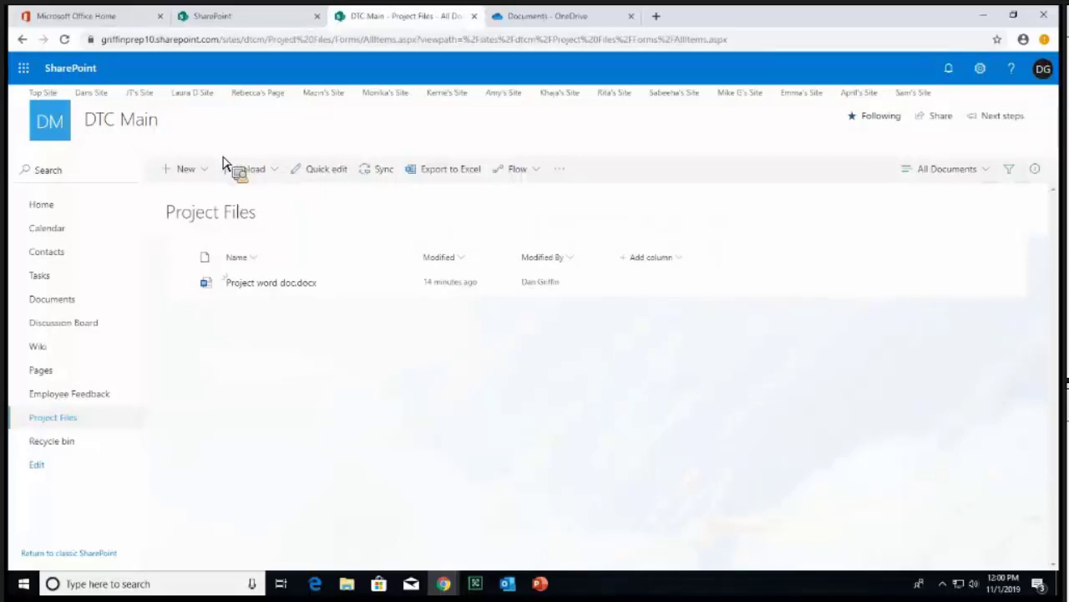
left_click_drag(216, 159, 481, 360)
left_click_drag(402, 437, 668, 262)
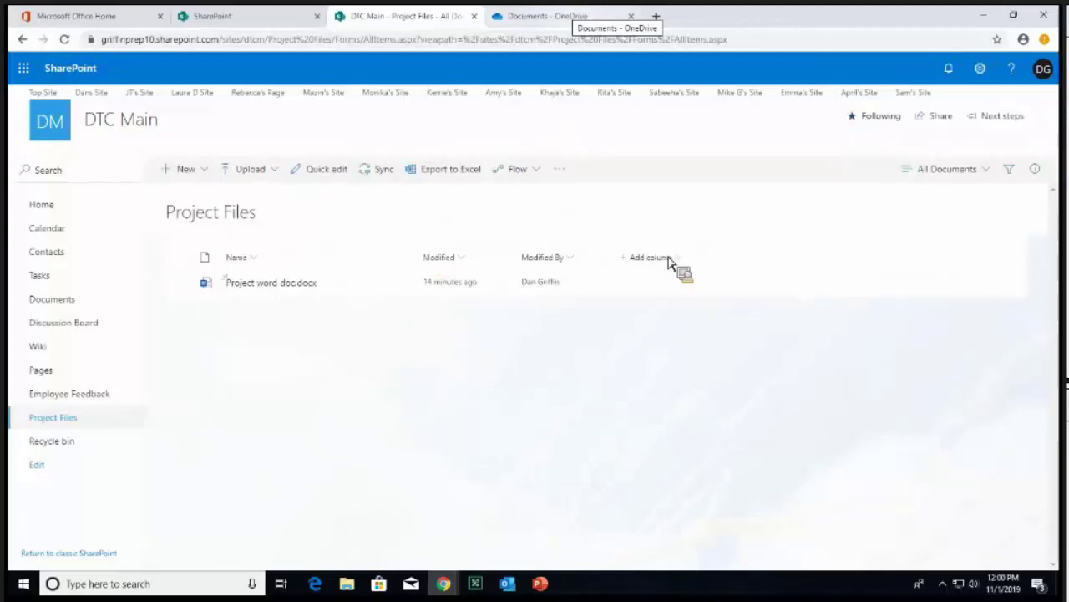
left_click_drag(493, 310, 410, 346)
mouse_move(423, 332)
left_mouse_down()
mouse_move(840, 358)
mouse_move(390, 298)
mouse_move(416, 328)
left_mouse_up()
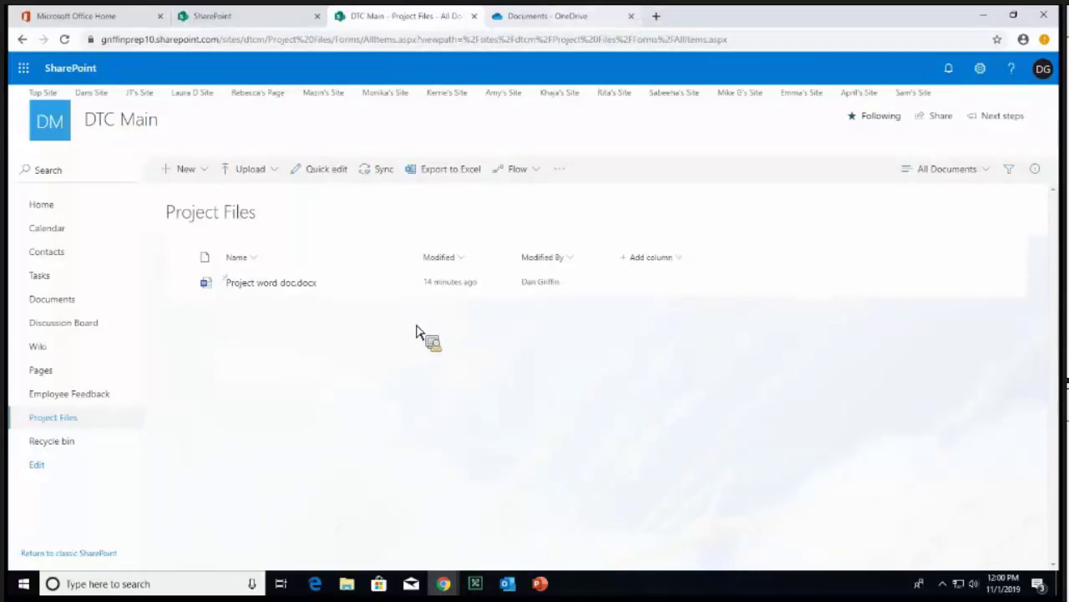
left_click_drag(413, 474, 188, 322)
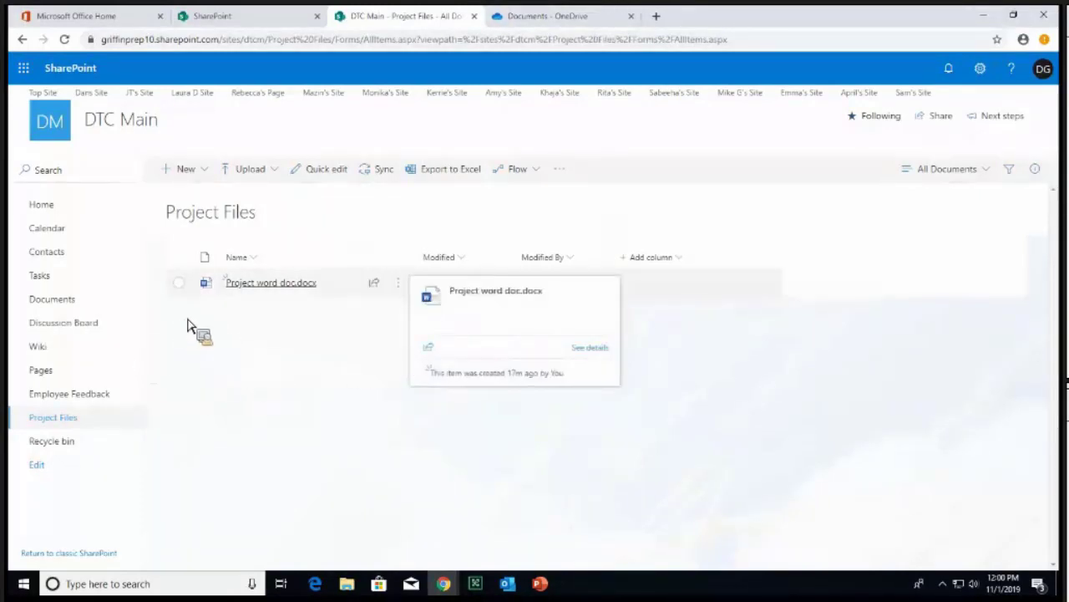
- Switch to Outlook, create a new email message and view the recent items offered for attaching
left_click_drag(209, 401, 552, 342)
left_click(27, 74)
left_click(444, 123)
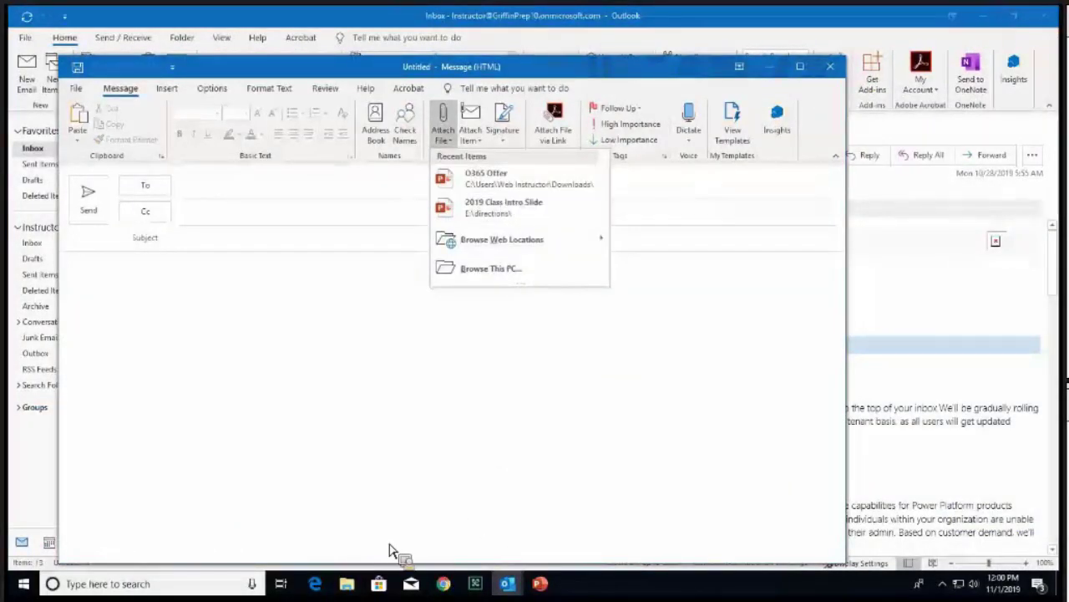
left_click(181, 128)
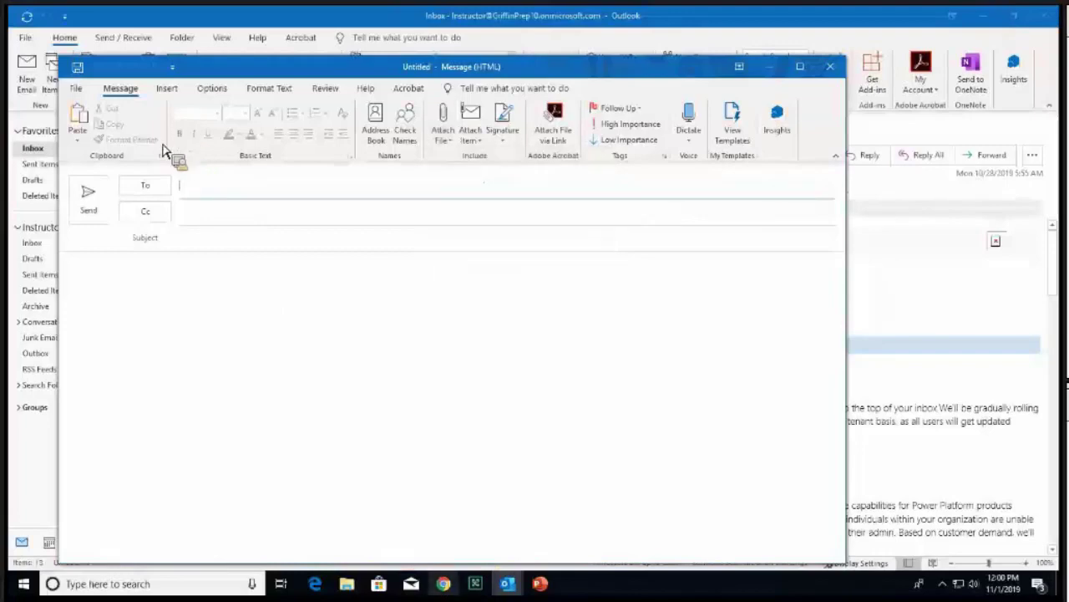
- Browse the OneDrive - DTC web location and attach Roster.xlsx to the email message as a share link
left_click(128, 178)
left_click_drag(159, 157, 679, 147)
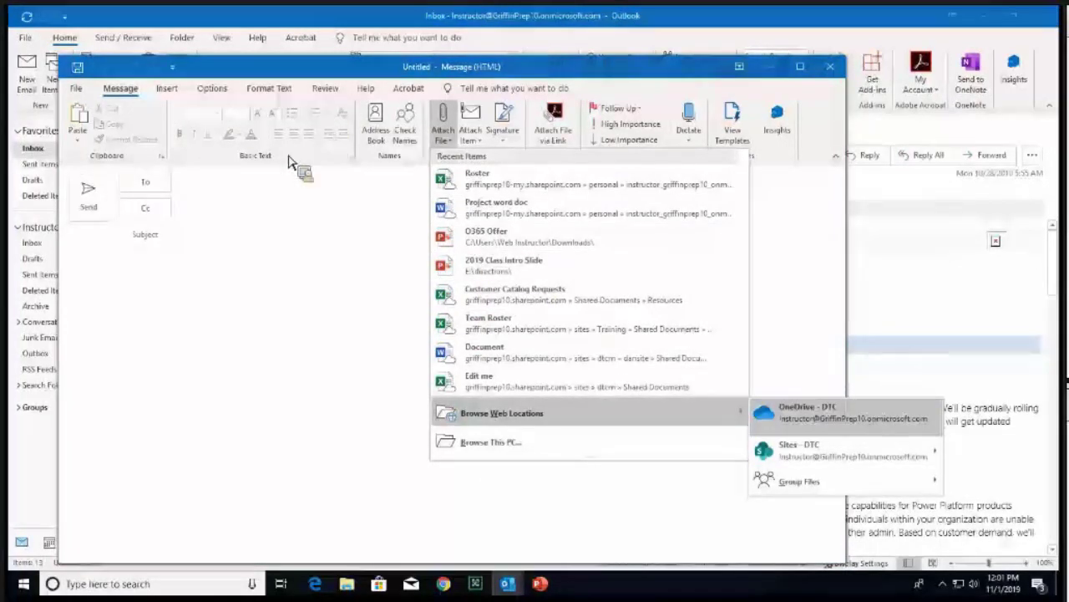
left_click(224, 258)
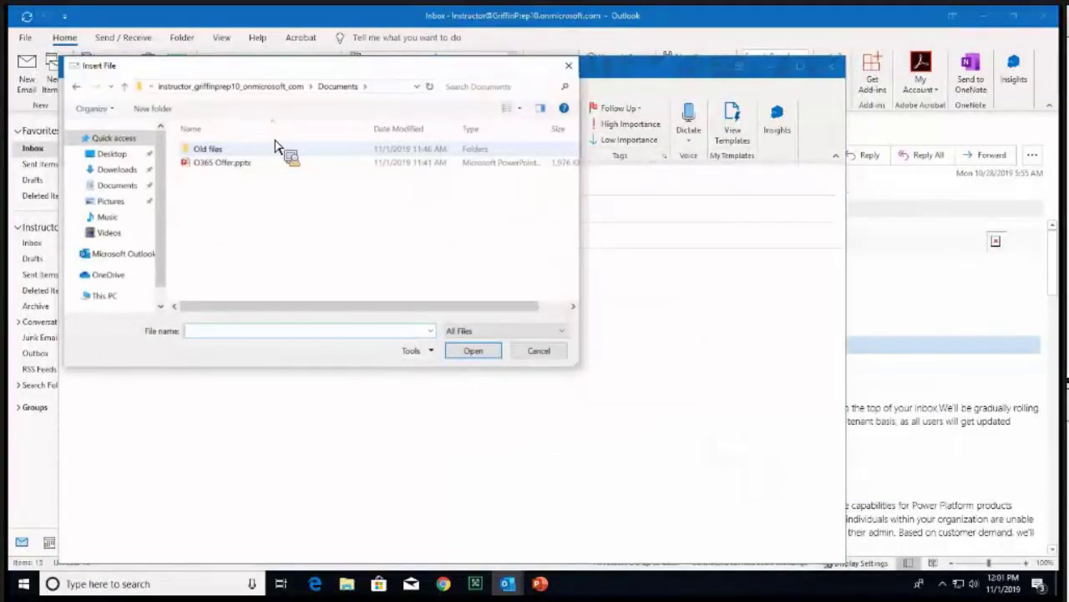
double_click(320, 140)
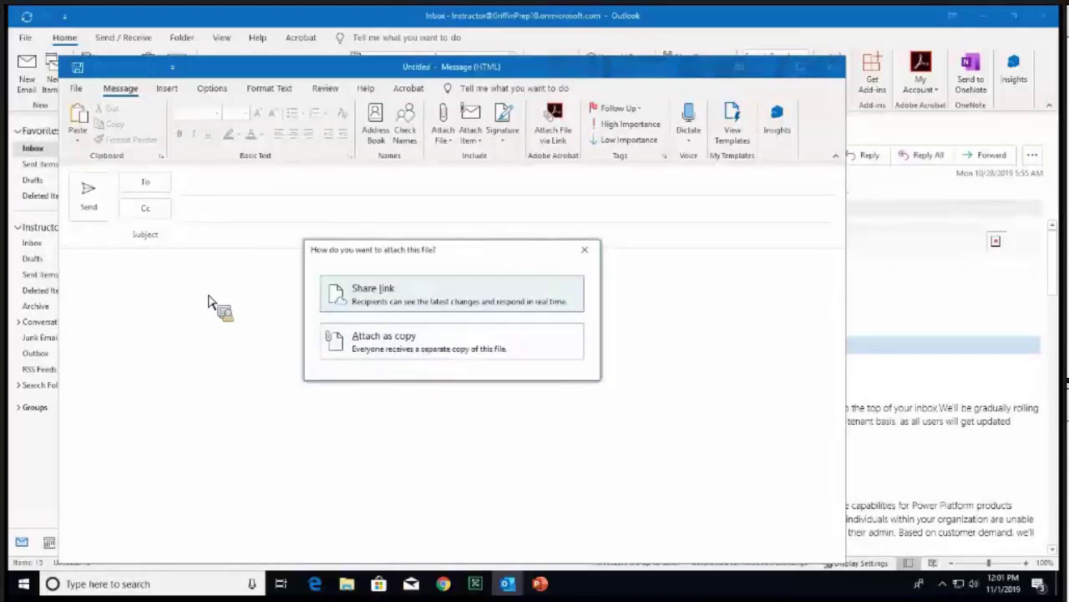
left_click_drag(233, 302, 229, 303)
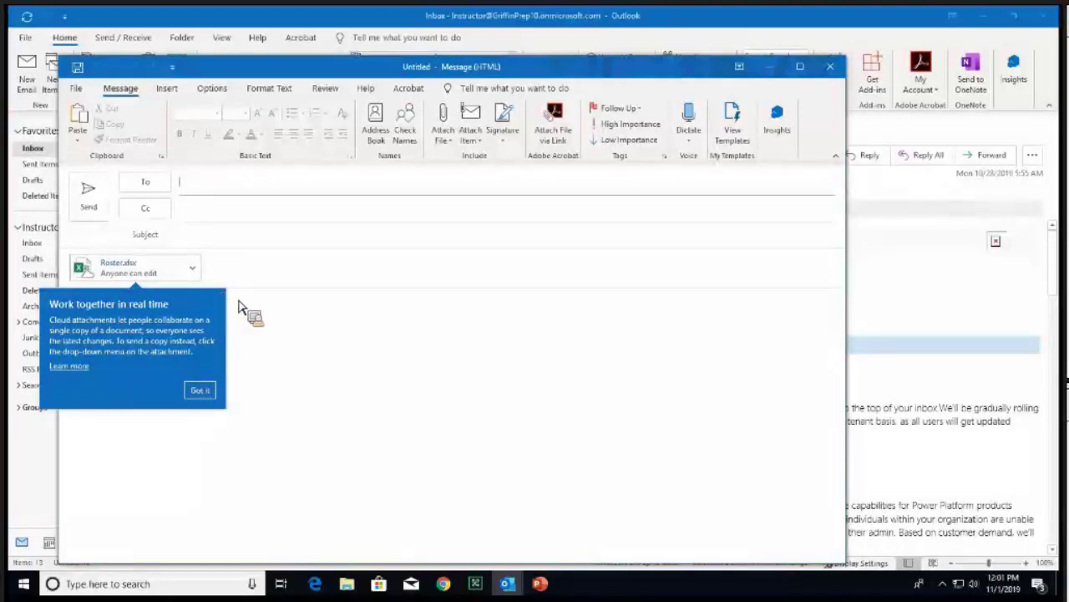
left_click(199, 390)
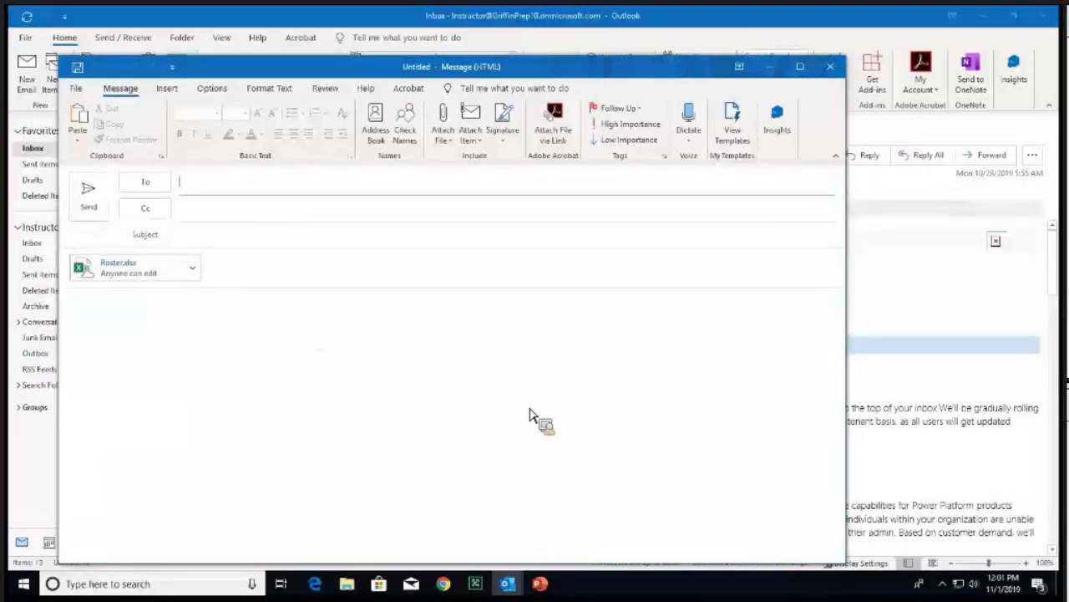
- Discard the email message without saving, minimize Outlook and return to the OneDrive Files list in the browser
left_click(831, 67)
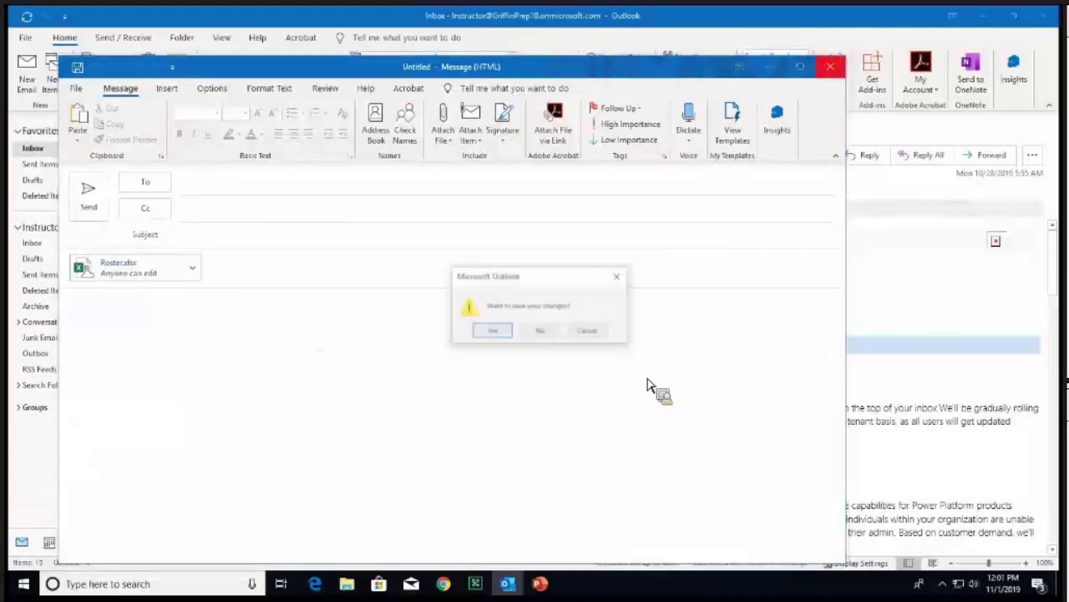
left_click(540, 331)
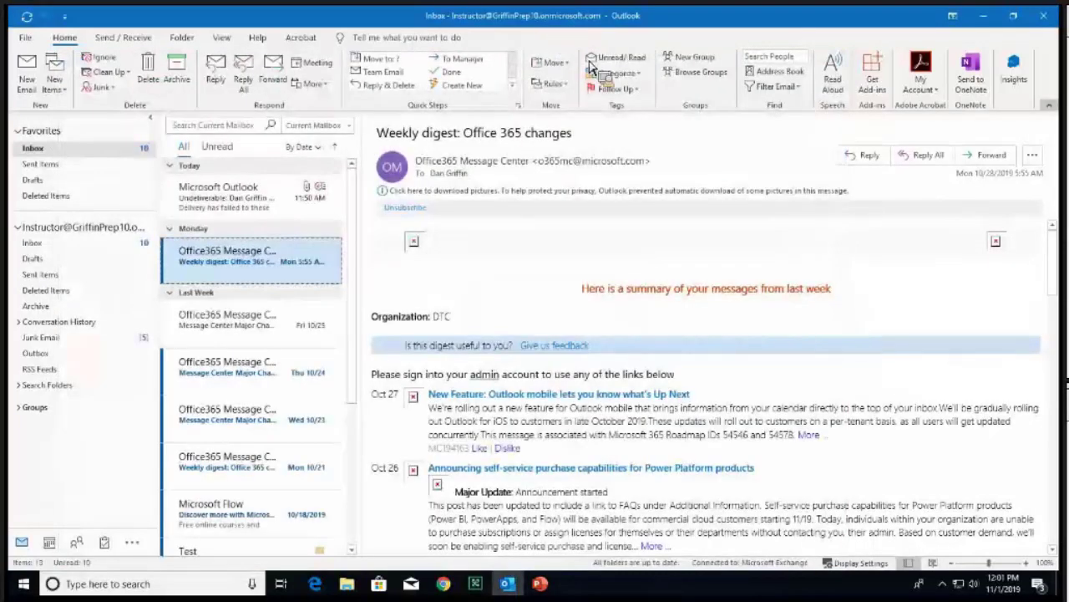
left_click(984, 16)
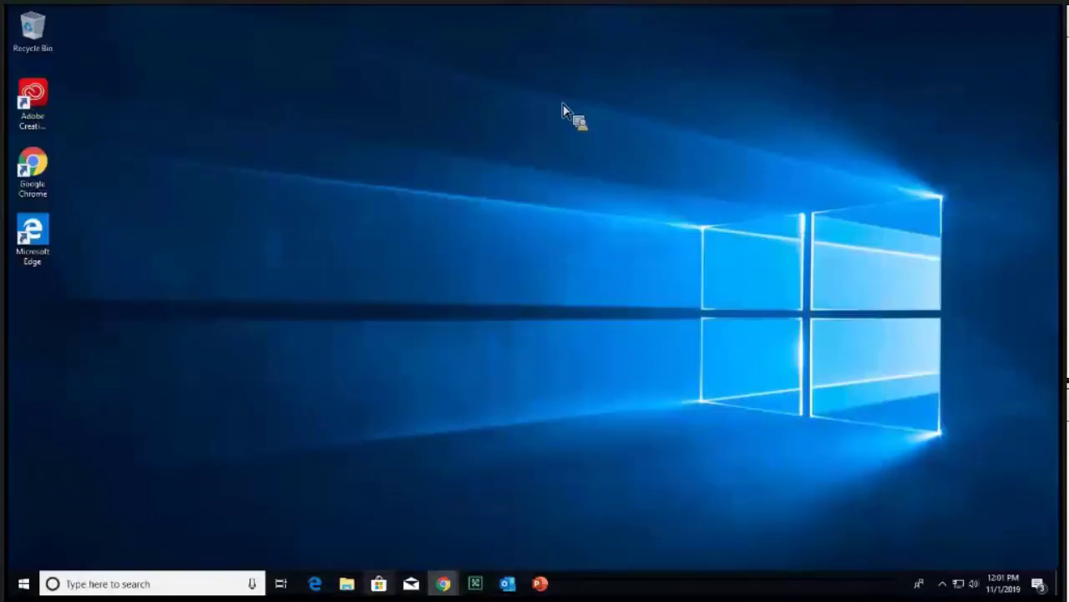
left_click_drag(563, 111, 448, 470)
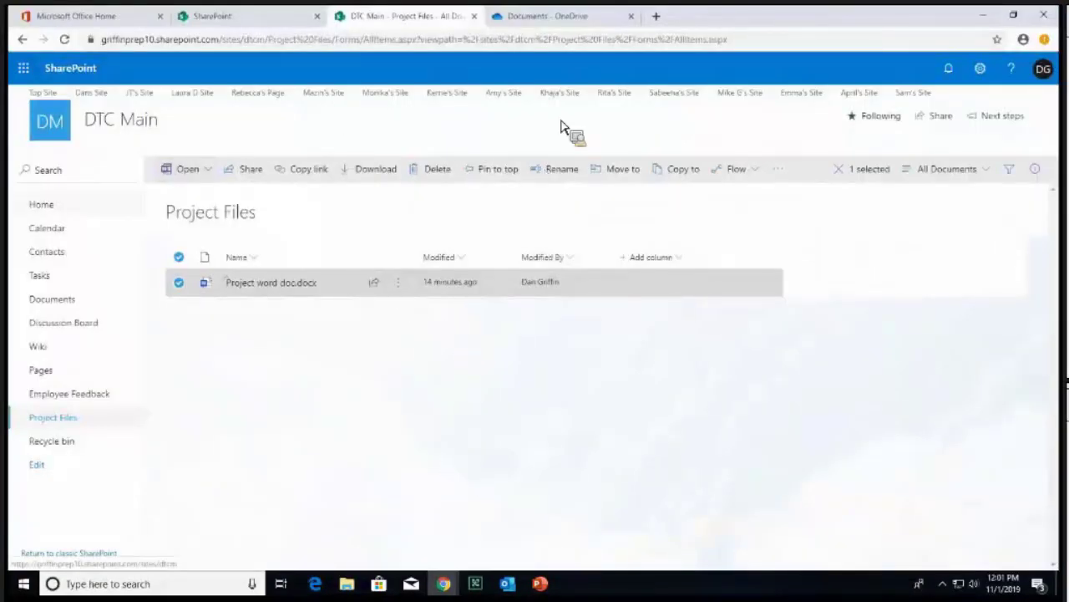
left_click(549, 17)
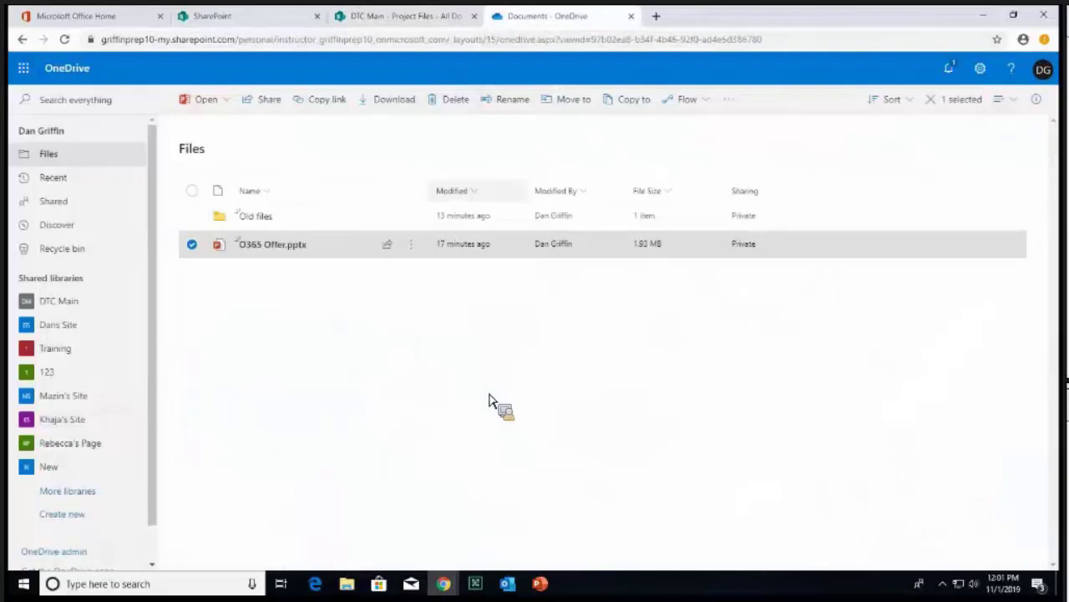
- Clear the selection of O365 Offer.pptx and start syncing the OneDrive files to the computer
mouse_move(489, 401)
left_mouse_down()
mouse_move(626, 406)
mouse_move(460, 392)
mouse_move(619, 396)
mouse_move(555, 490)
mouse_move(547, 445)
left_mouse_up()
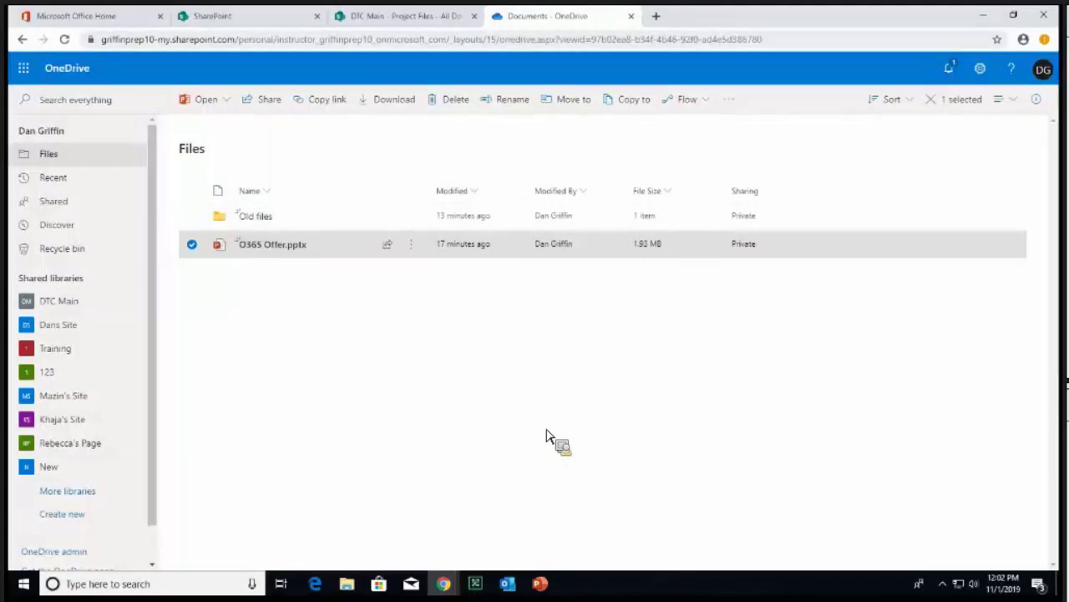
mouse_move(545, 433)
left_mouse_down()
mouse_move(546, 213)
mouse_move(532, 425)
left_mouse_up()
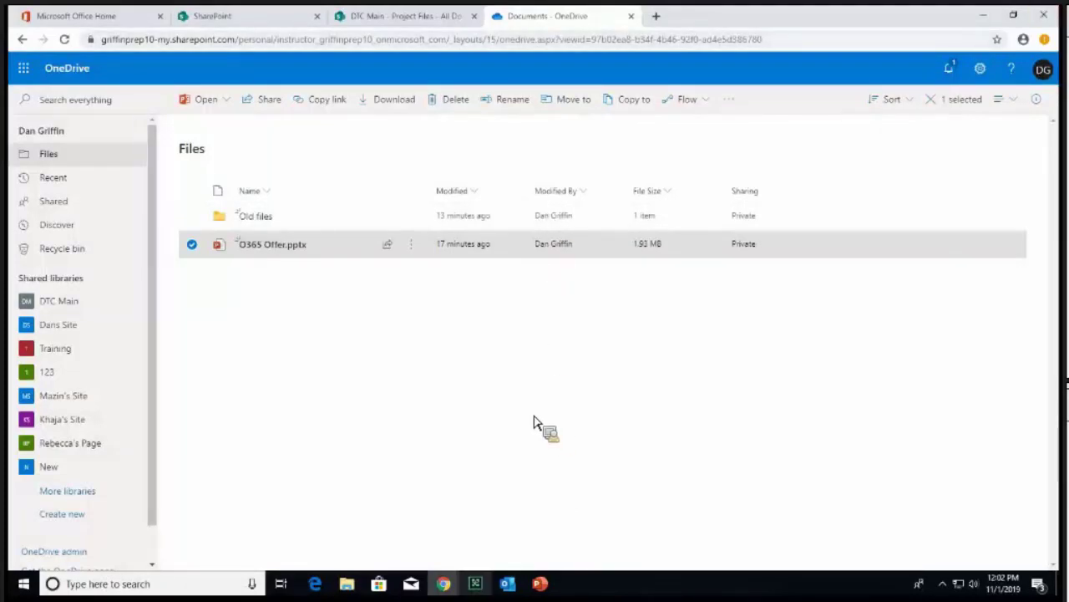
left_click_drag(534, 416, 487, 401)
left_click_drag(639, 413, 633, 163)
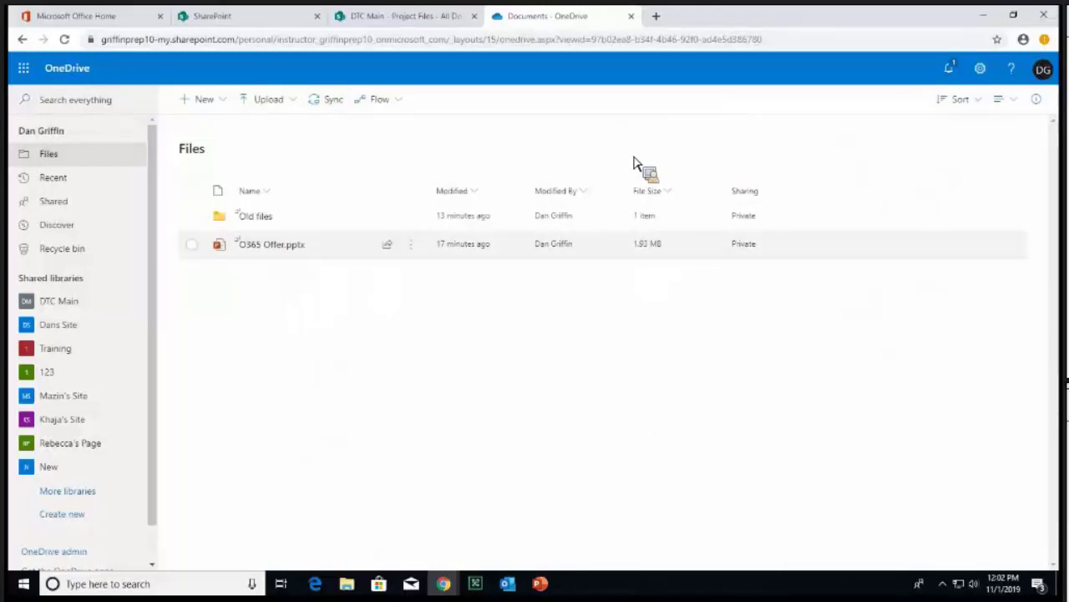
left_click(192, 244)
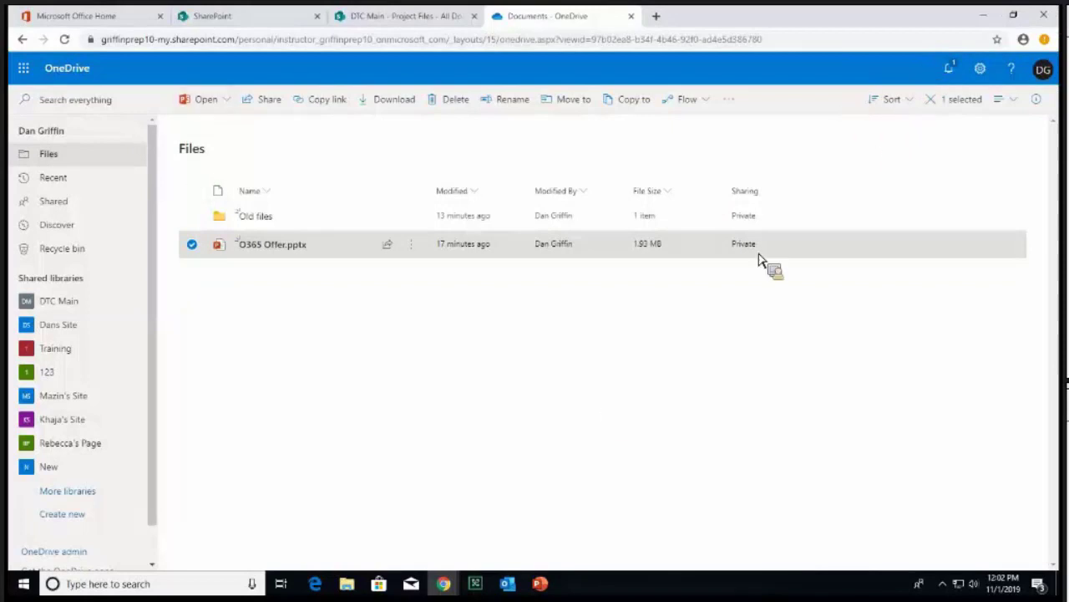
left_click(193, 244)
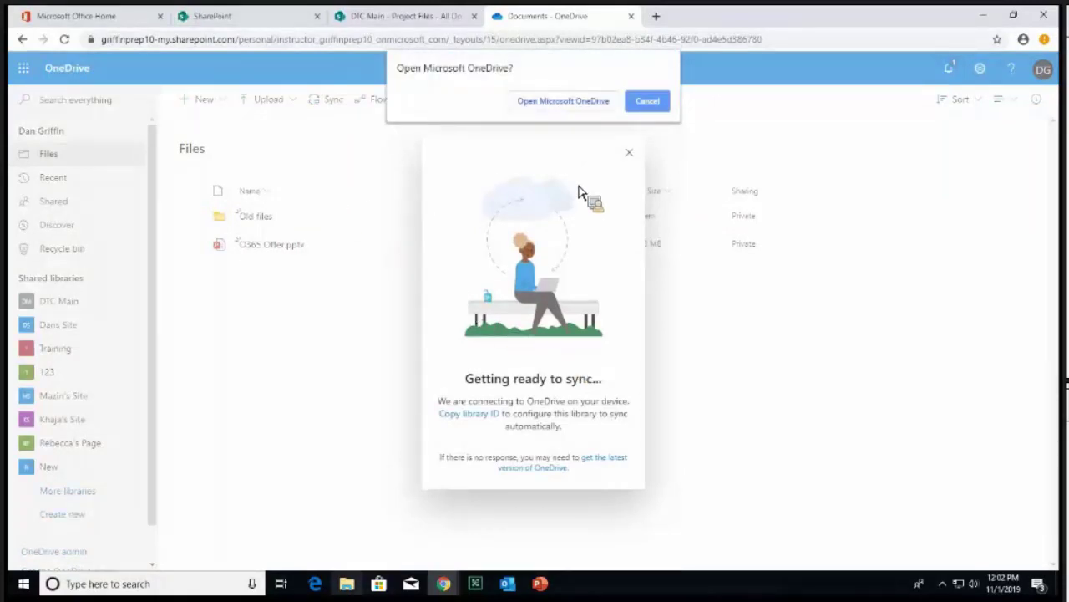
- Check the OneDrive entry in File Explorer and set up the Microsoft OneDrive app with the prefilled account and default folder location
key("super+e")
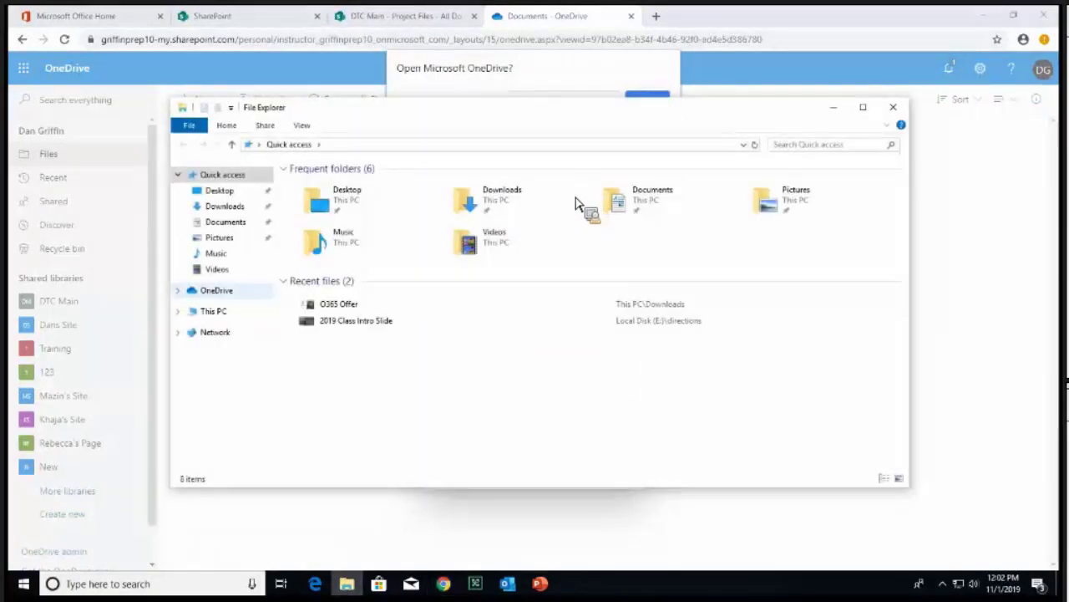
left_click_drag(582, 207, 460, 279)
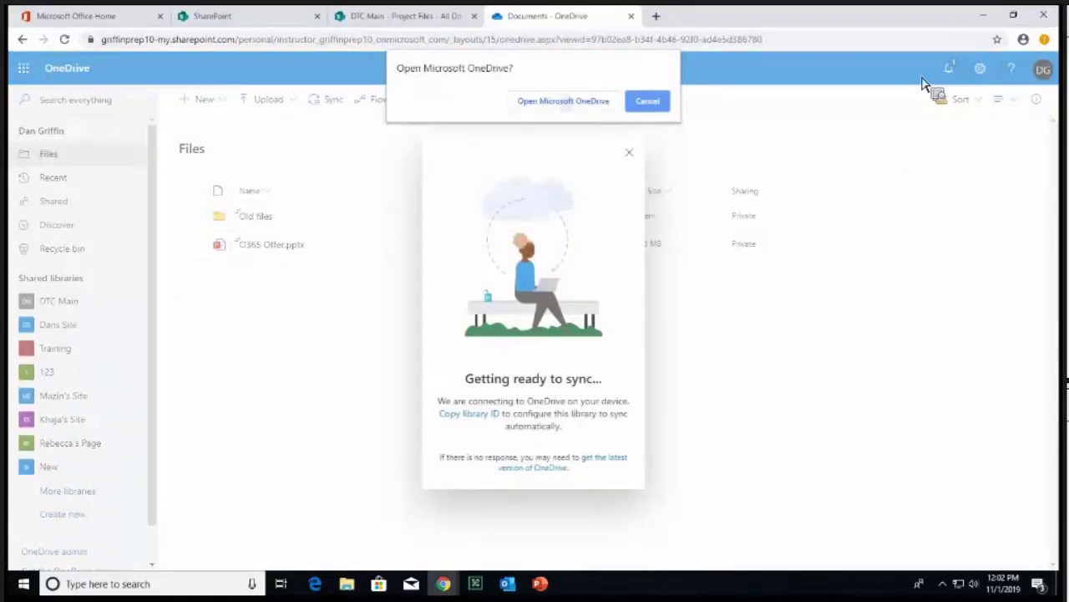
left_click(563, 101)
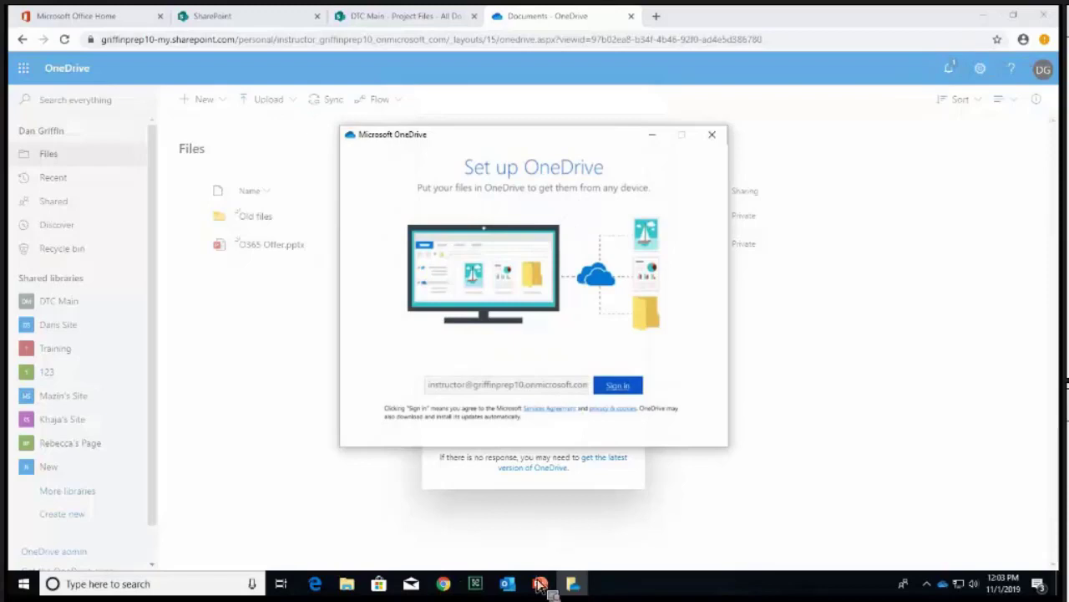
key("Return")
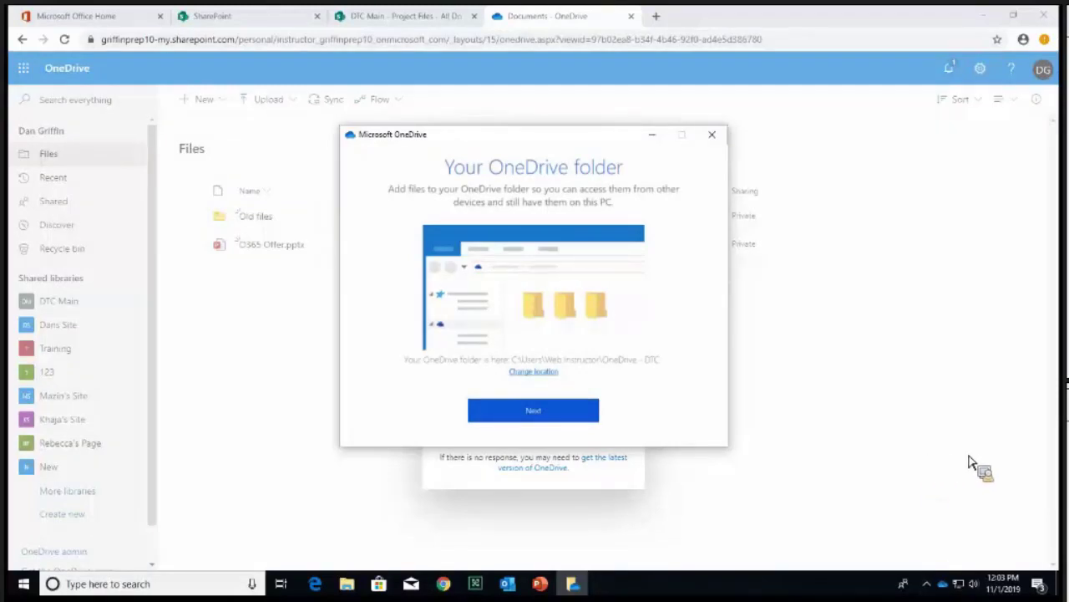
key("Return")
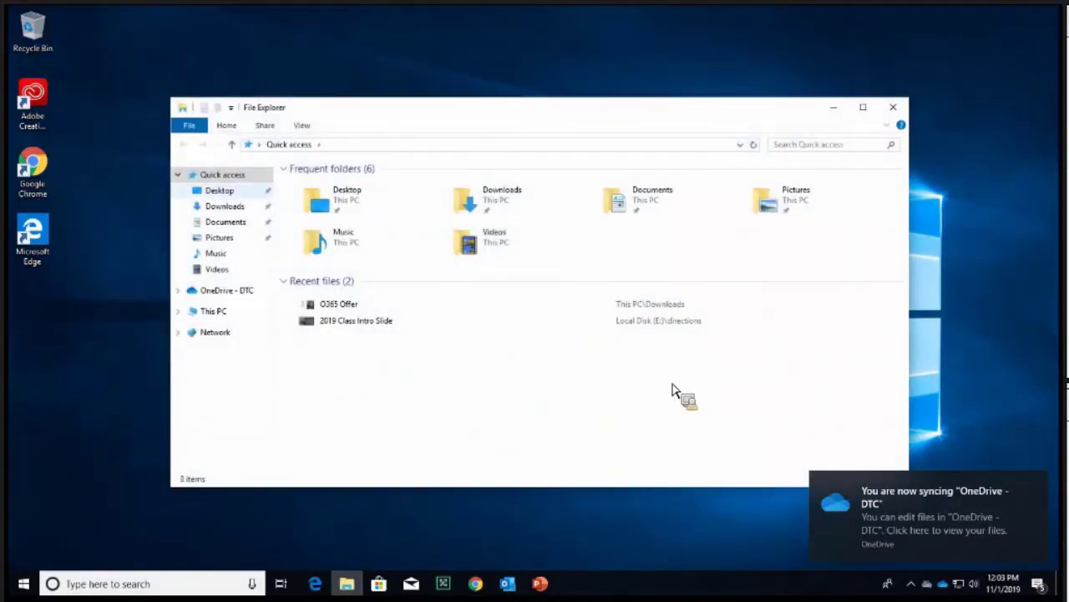
- Open the OneDrive - DTC folder in File Explorer and make O365 Offer available on this device
left_click_drag(538, 351, 394, 285)
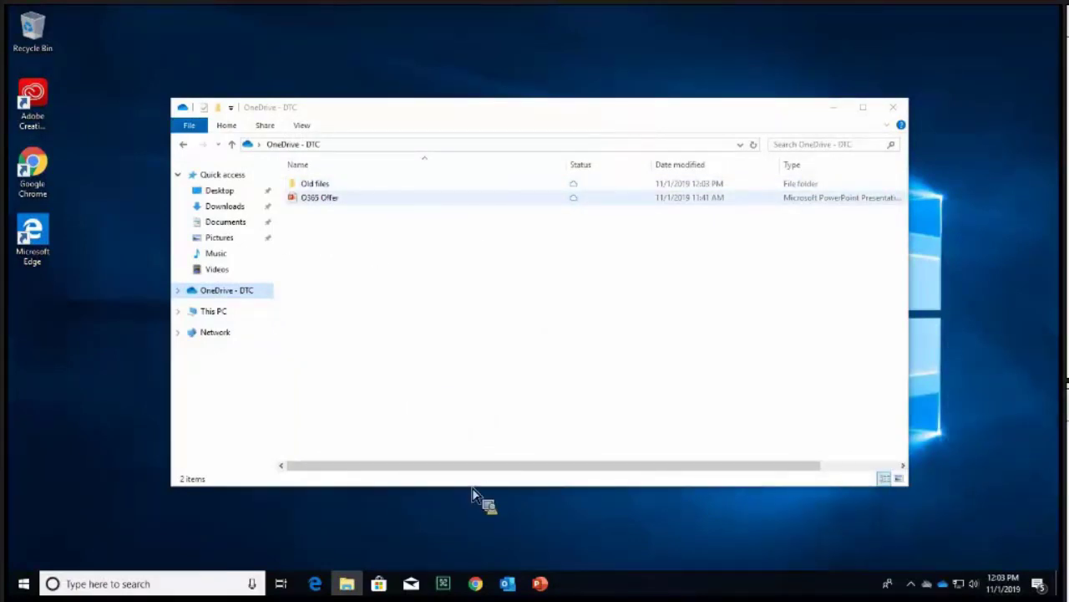
left_click_drag(472, 493, 600, 293)
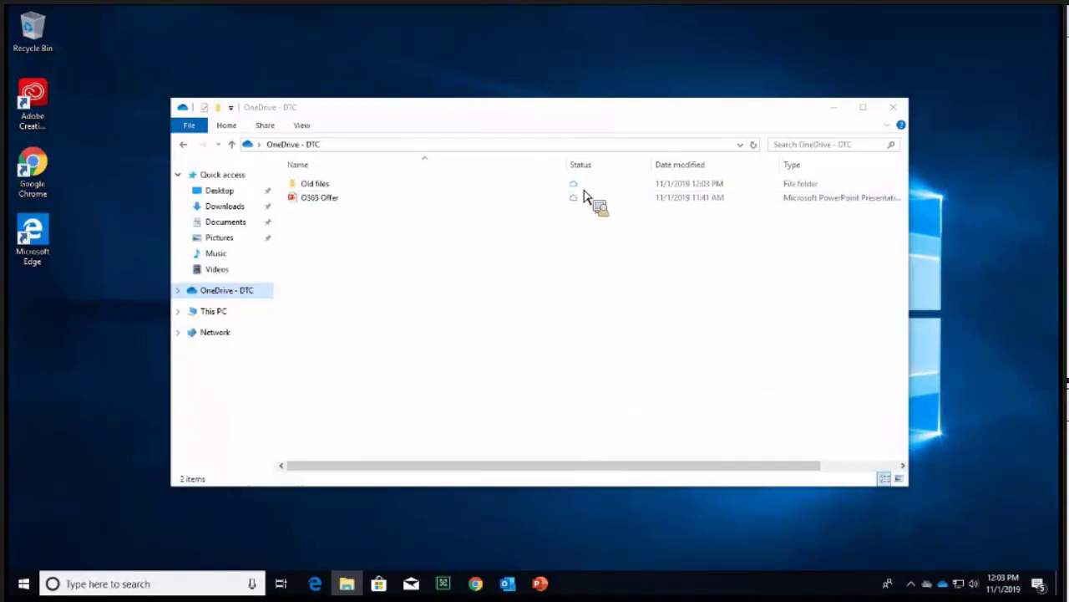
mouse_move(584, 197)
left_mouse_down()
mouse_move(375, 204)
mouse_move(328, 186)
mouse_move(582, 213)
left_mouse_up()
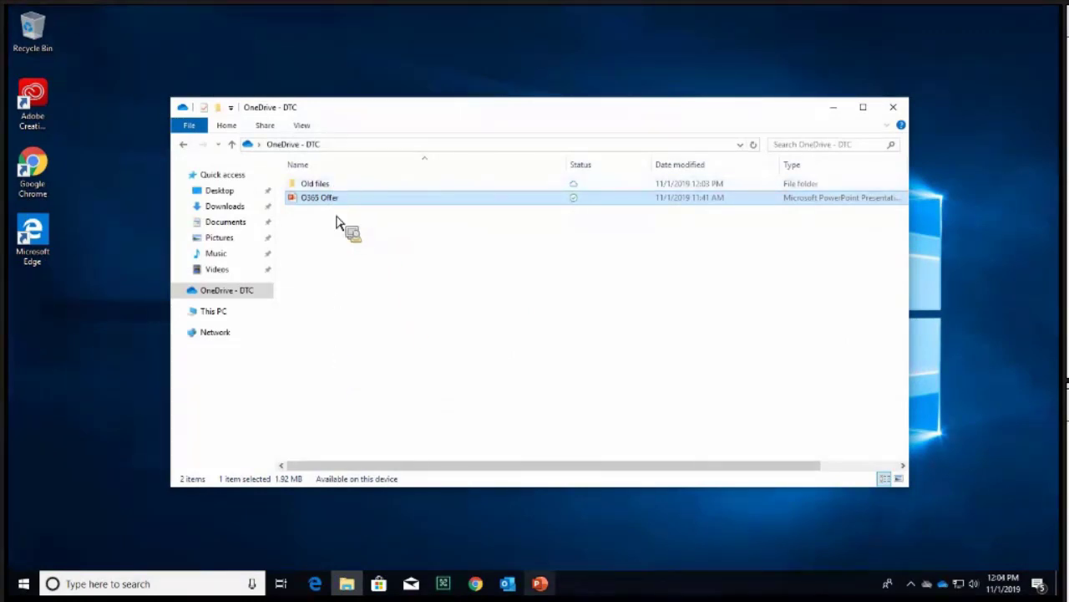
left_click(443, 584)
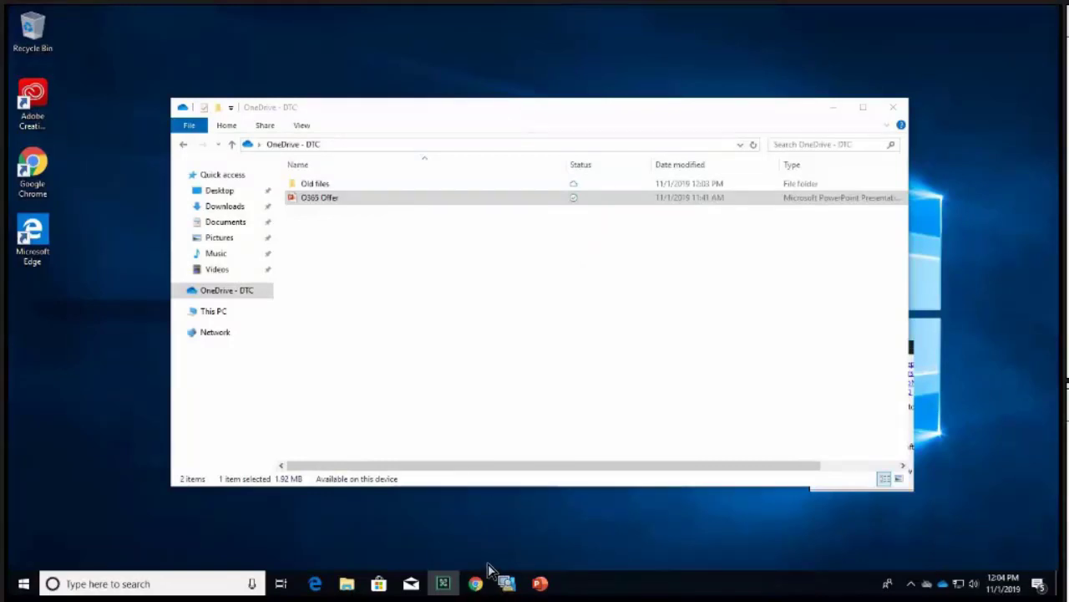
left_click(576, 482)
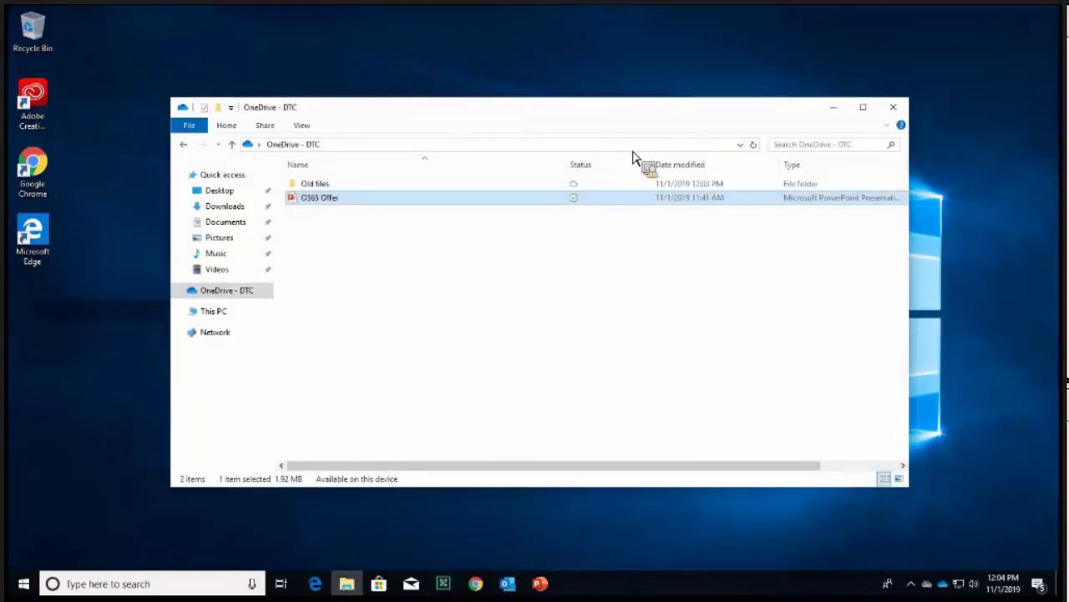
- Show the Sync command in the browser's OneDrive Files list again and return to the OneDrive - DTC folder in File Explorer
left_click_drag(633, 158, 284, 182)
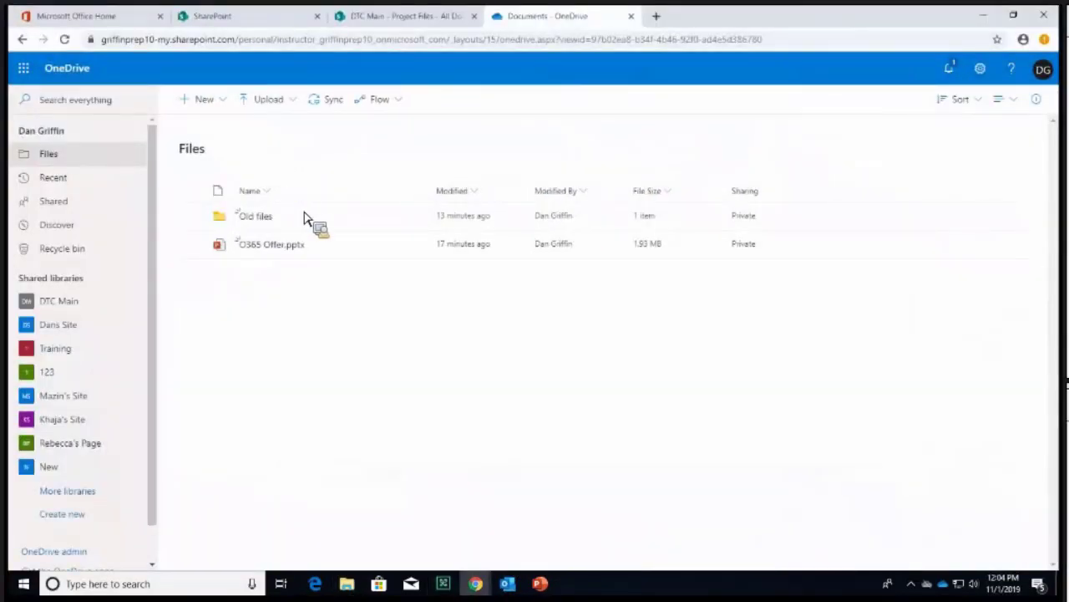
mouse_move(305, 218)
left_mouse_down()
mouse_move(334, 258)
mouse_move(98, 53)
mouse_move(102, 72)
mouse_move(302, 232)
left_mouse_up()
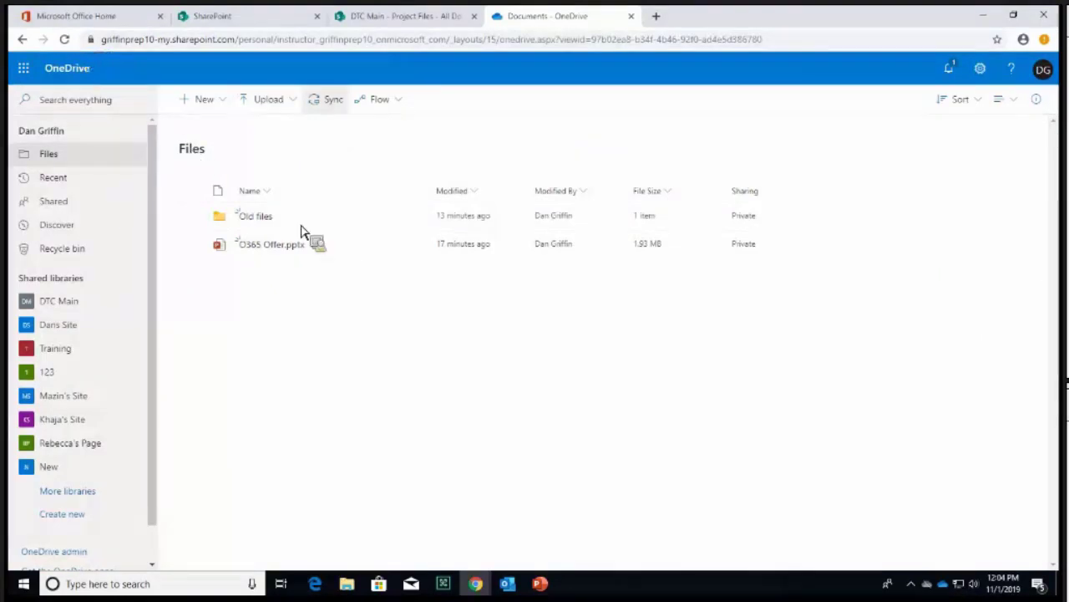
left_click_drag(616, 450, 425, 529)
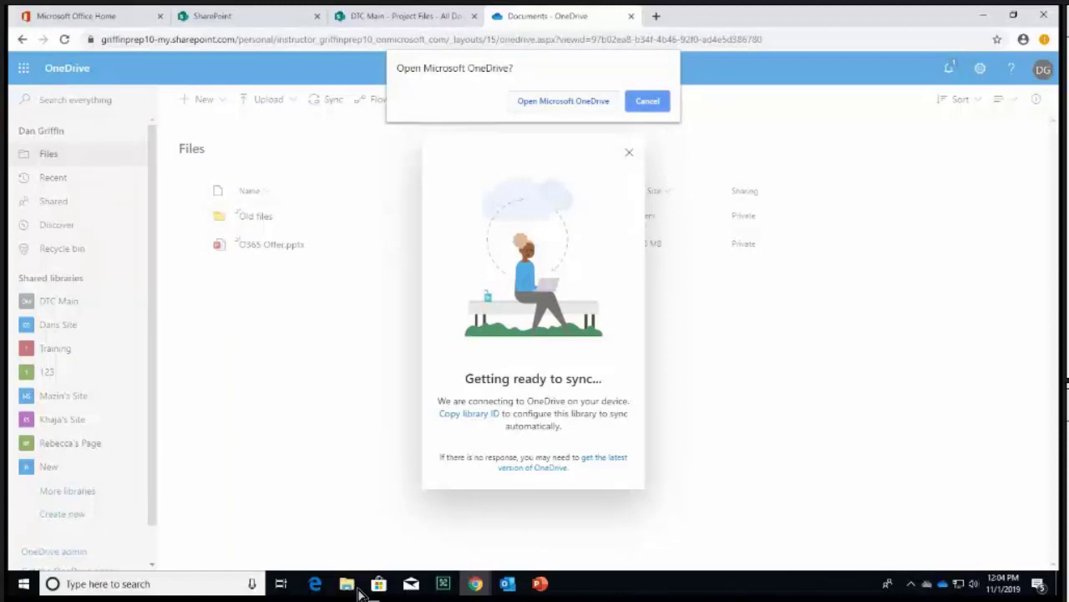
left_click_drag(551, 388, 909, 117)
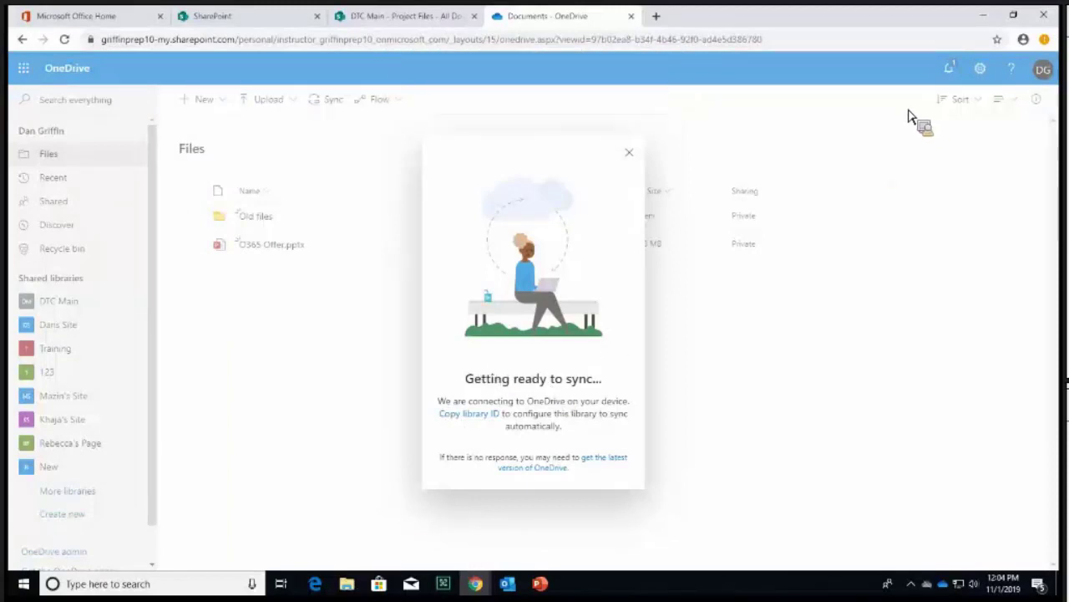
left_click(984, 15)
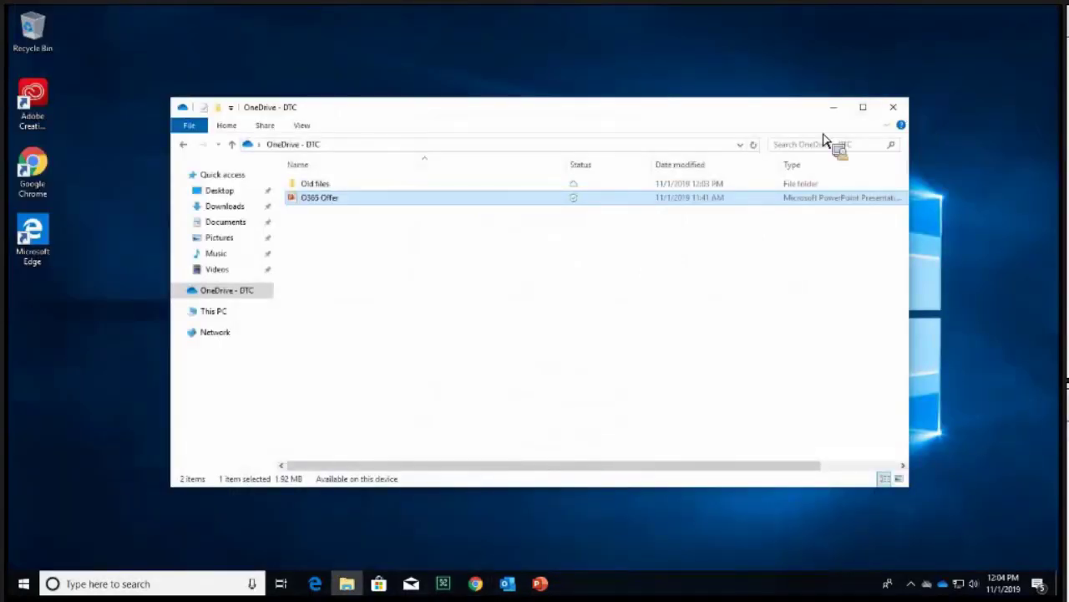
left_click_drag(312, 282, 404, 414)
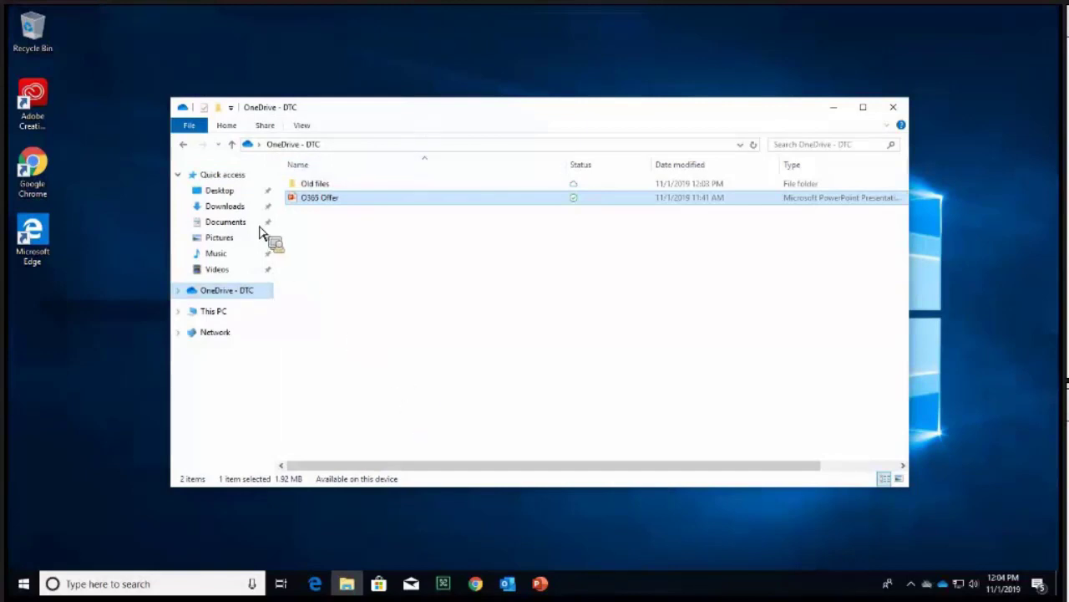
- Create a folder named made on pc in the OneDrive - DTC folder in File Explorer
left_click_drag(260, 231, 118, 121)
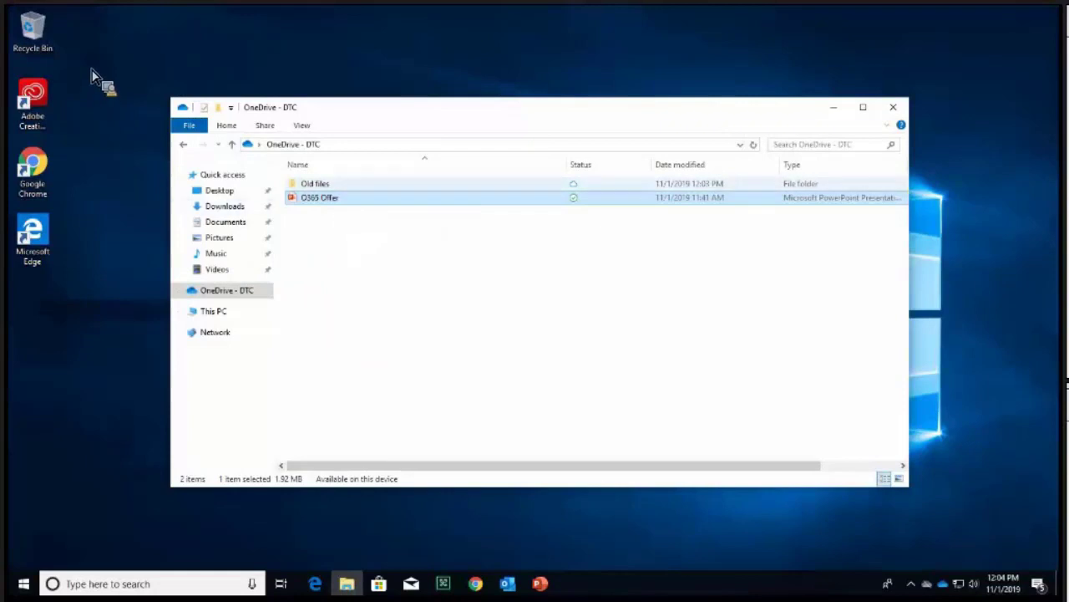
right_click(371, 267)
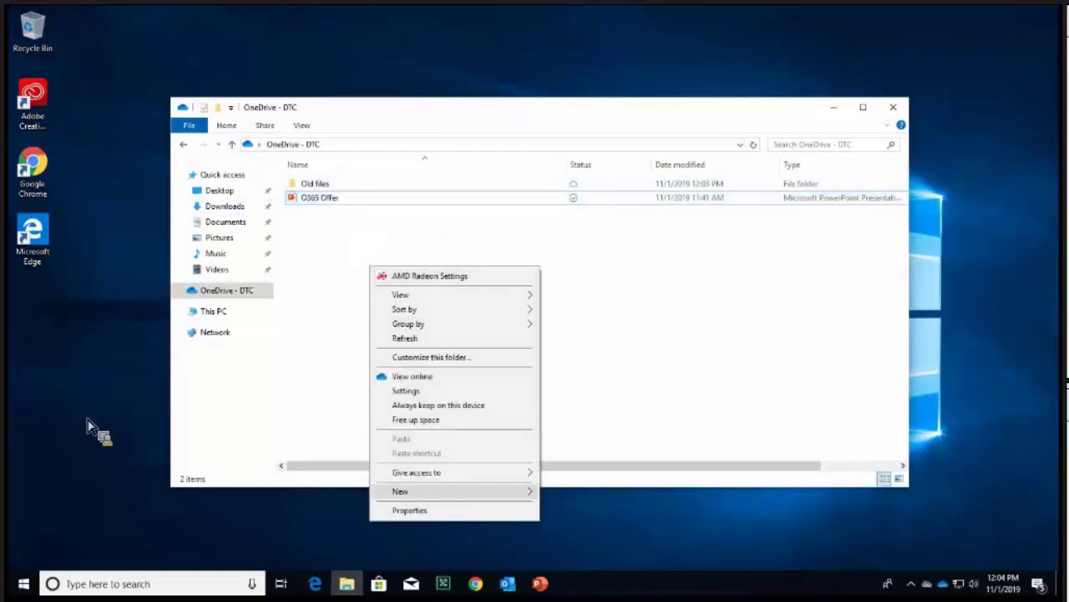
mouse_move(454, 491)
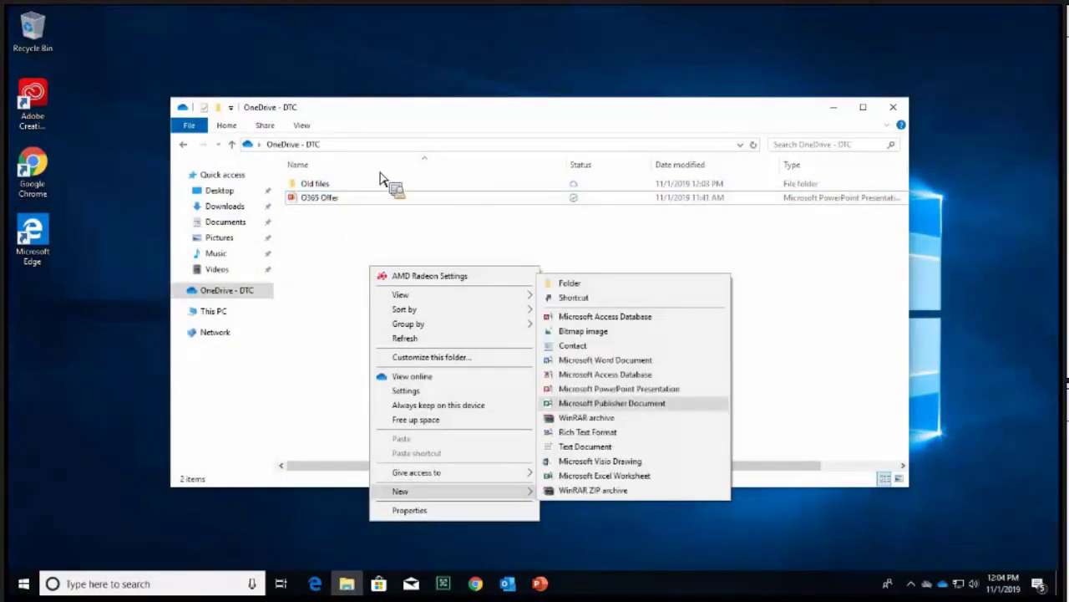
left_click(569, 283)
type("m")
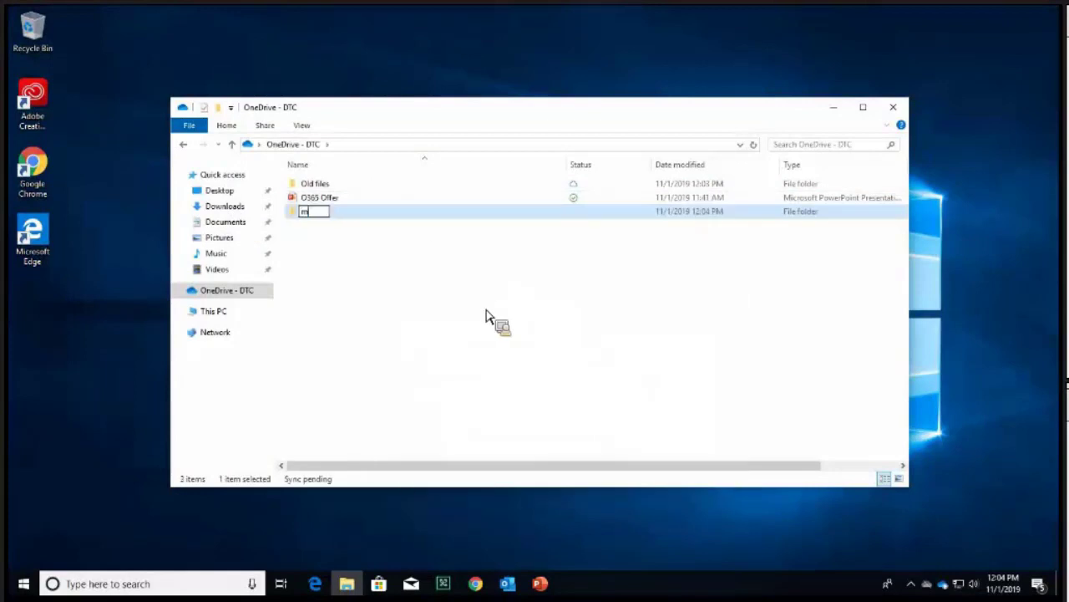
type("ade on pc")
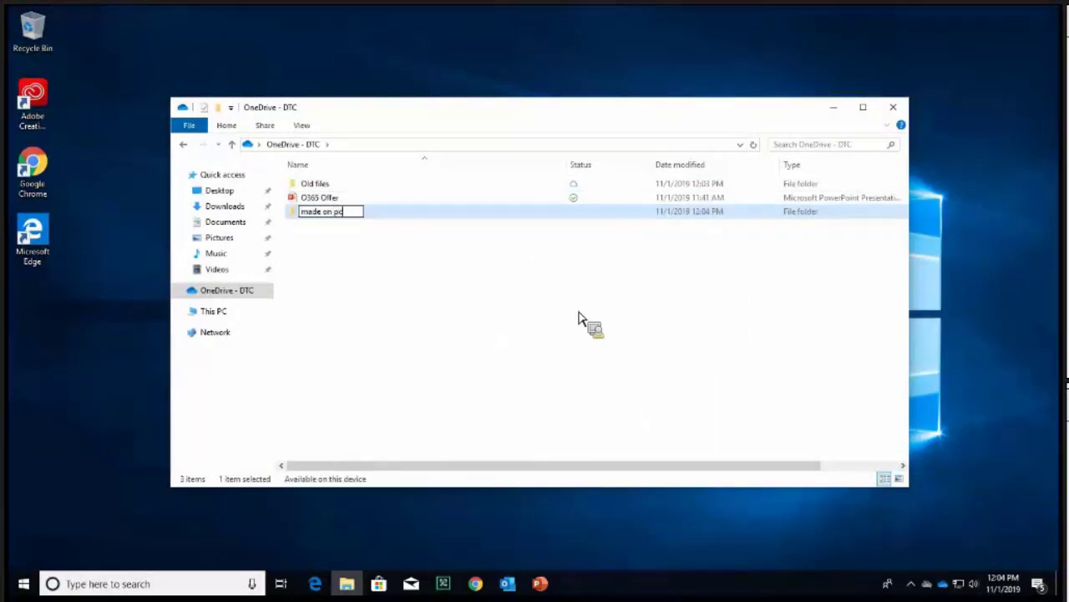
key("Return")
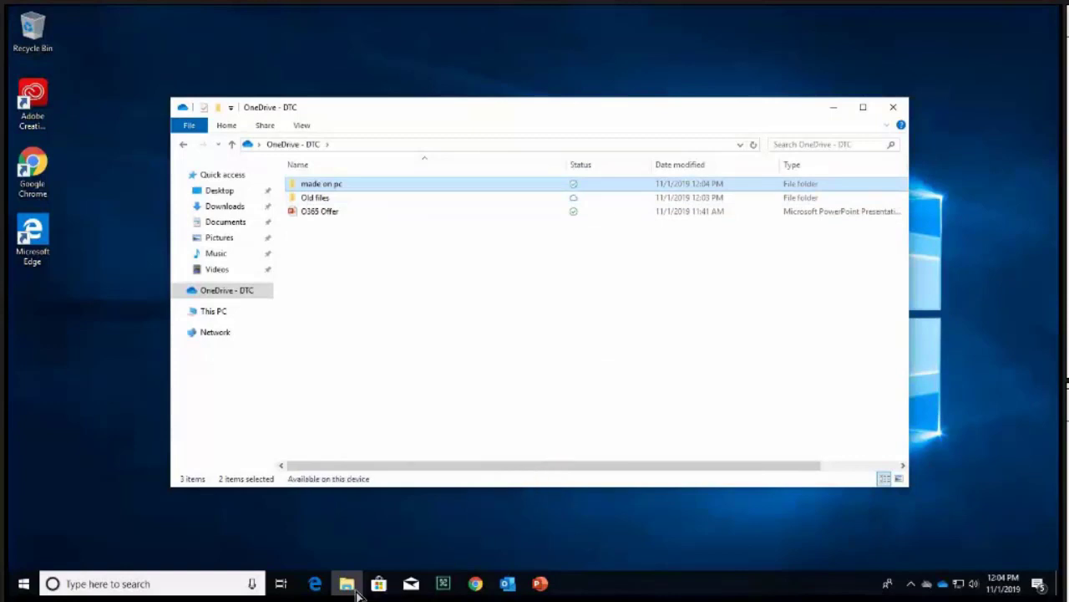
- Compare the synced OneDrive - DTC folder in File Explorer with the OneDrive Files list in the browser
left_click_drag(357, 590, 337, 194)
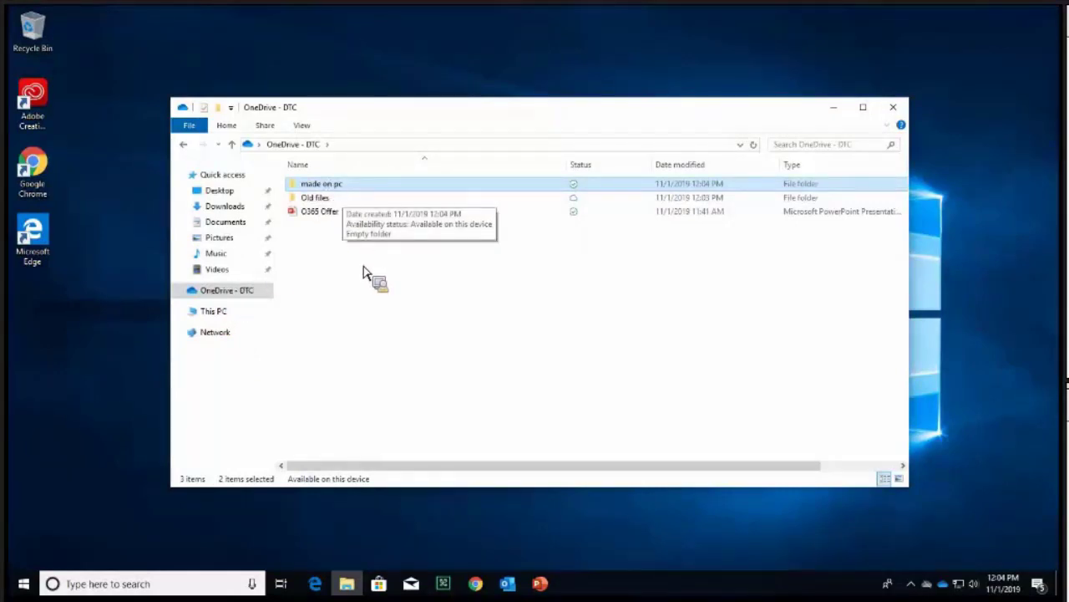
left_click_drag(364, 271, 377, 301)
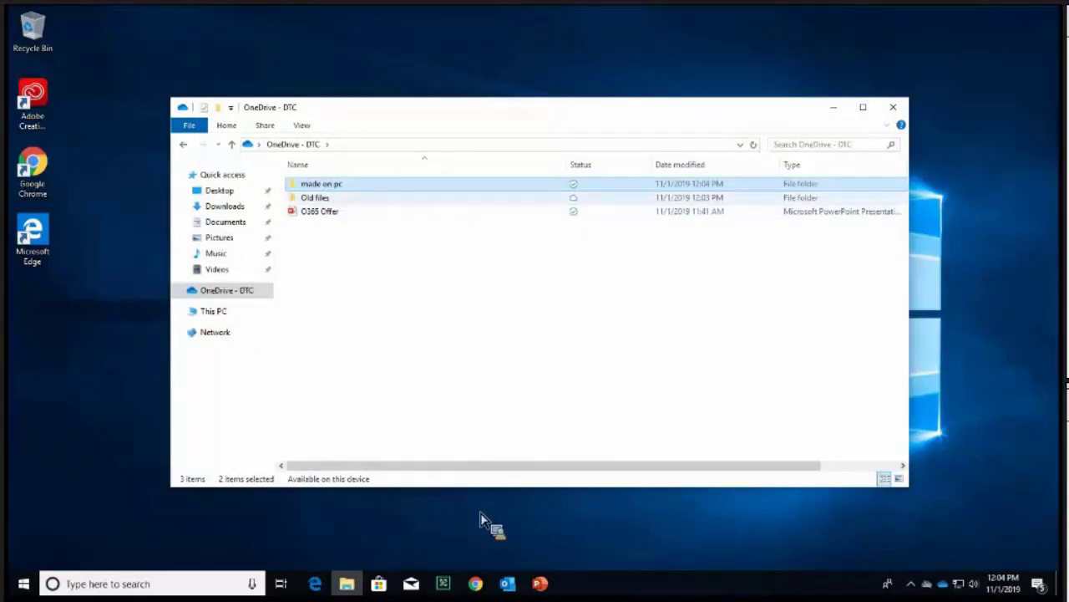
left_click_drag(482, 518, 624, 319)
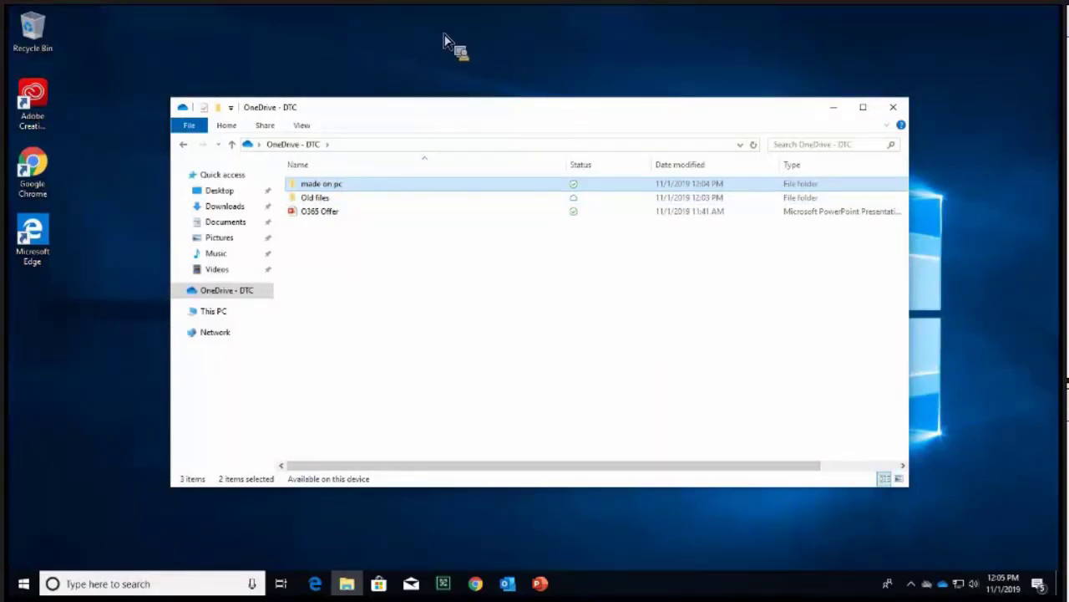
left_click_drag(445, 40, 493, 362)
left_click_drag(122, 87, 289, 192)
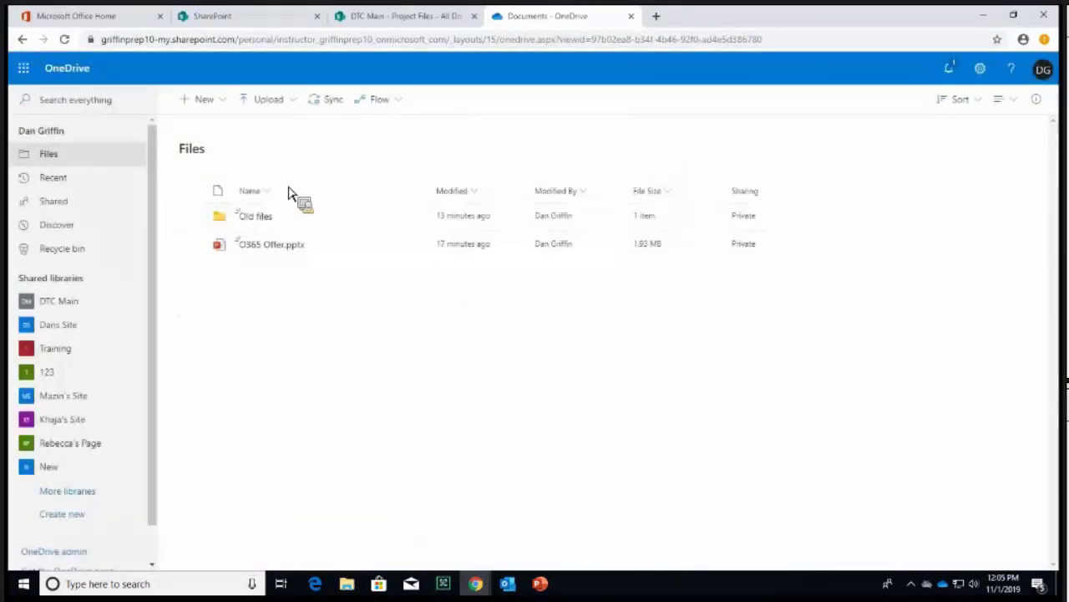
left_click_drag(184, 468, 366, 279)
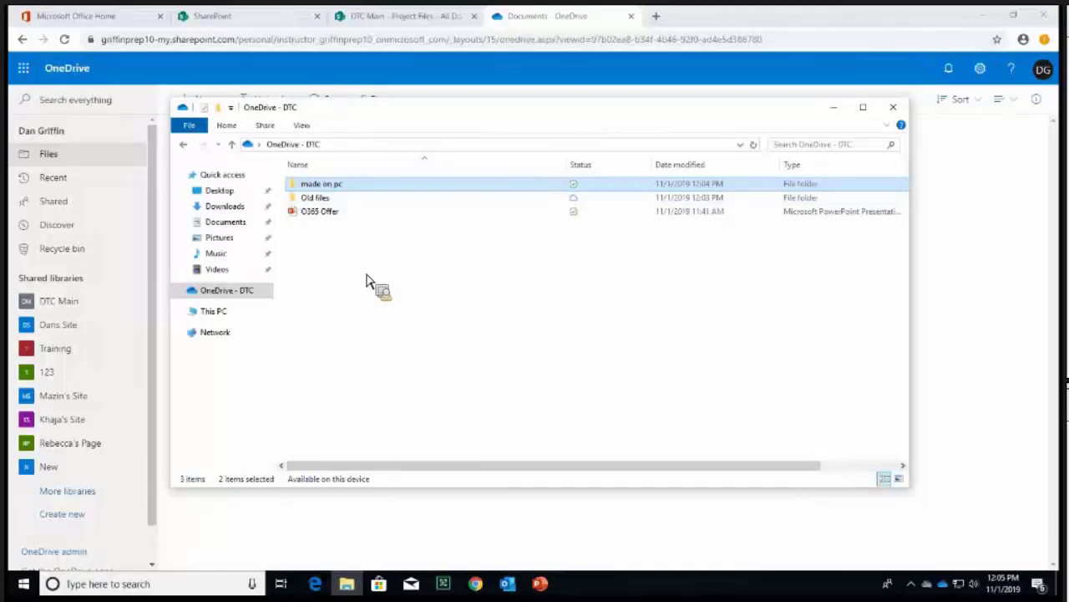
left_click_drag(418, 347, 562, 212)
left_click_drag(395, 168, 583, 164)
- Open the DTC Main site's Project Files library in SharePoint and sync it to the computer through Microsoft OneDrive
left_click_drag(420, 25, 274, 324)
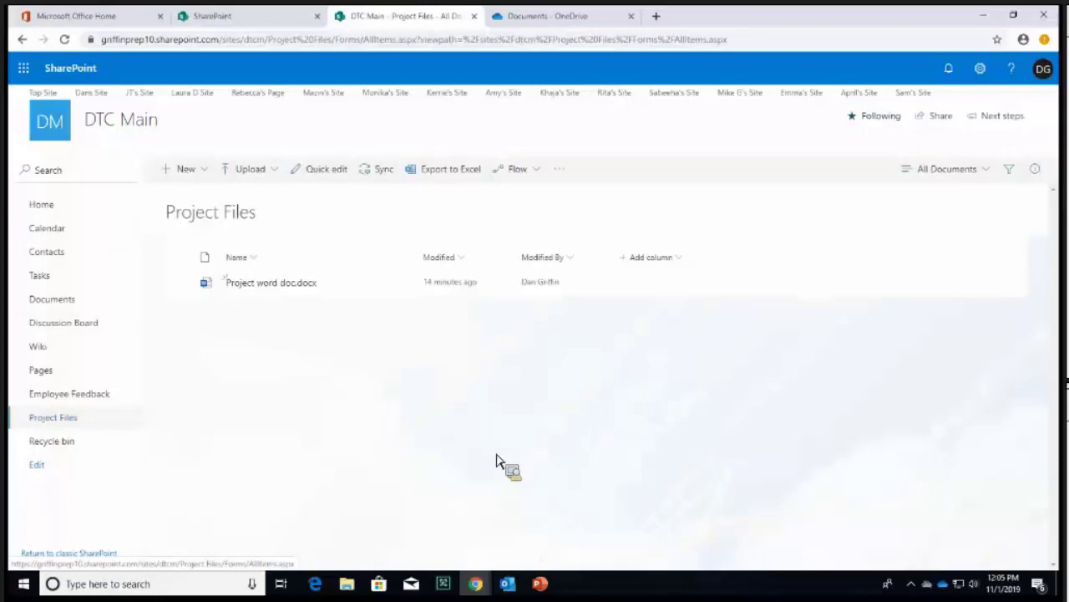
left_click_drag(496, 461, 543, 540)
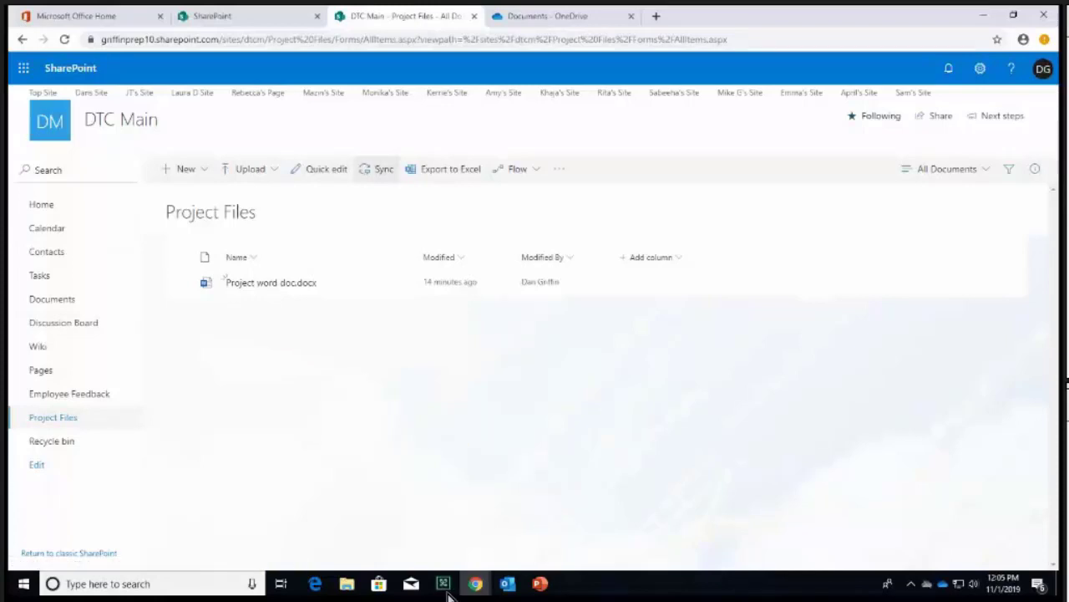
left_click(376, 169)
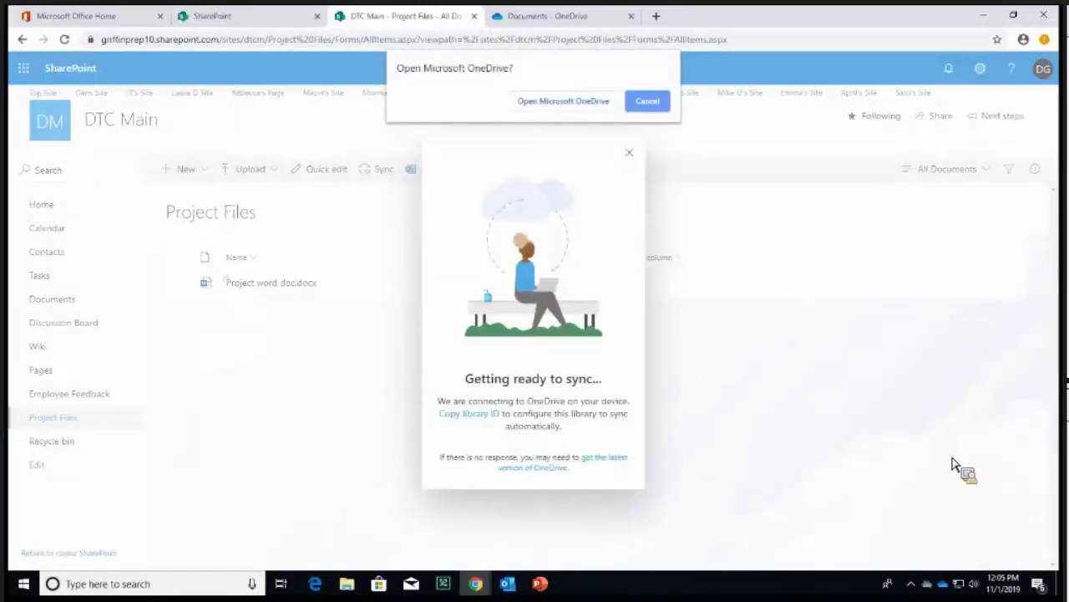
left_click(565, 101)
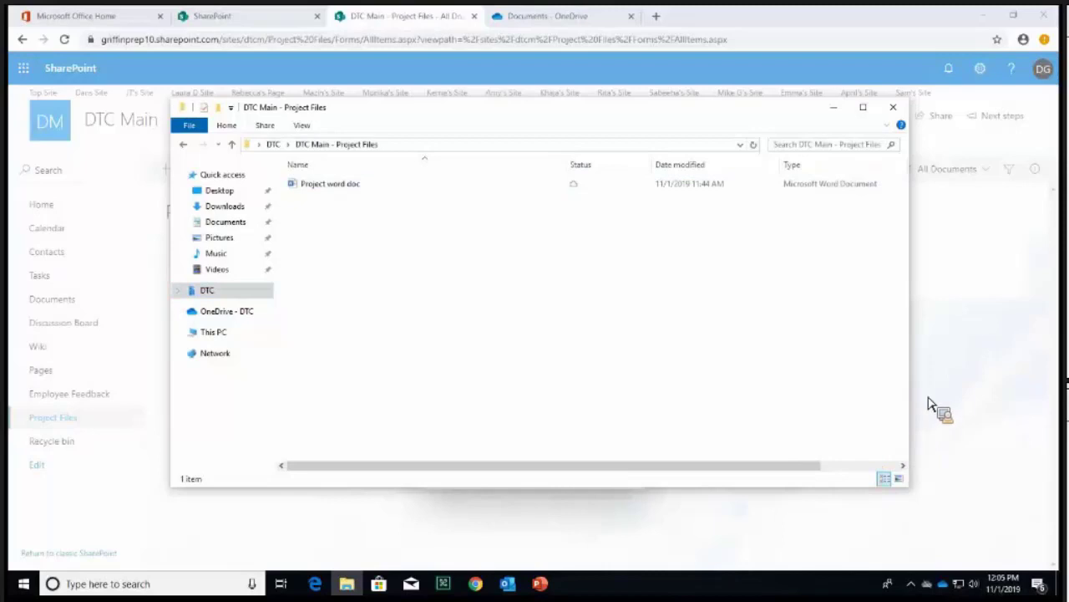
- Create a folder named made on pc in the synced DTC Main - Project Files folder and refresh the library in the browser
right_click(360, 271)
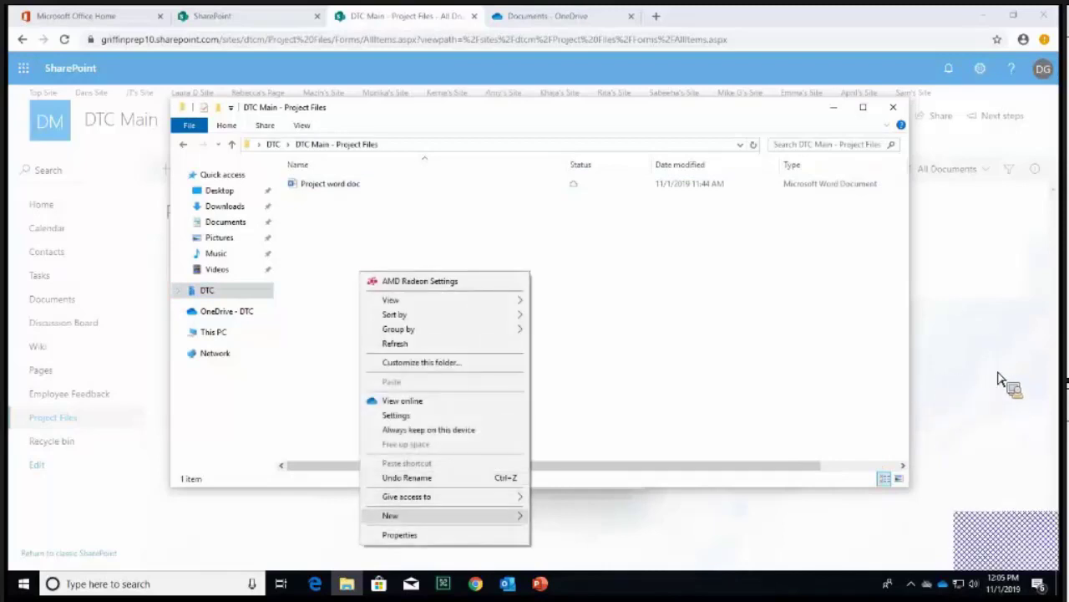
mouse_move(418, 515)
left_click(560, 307)
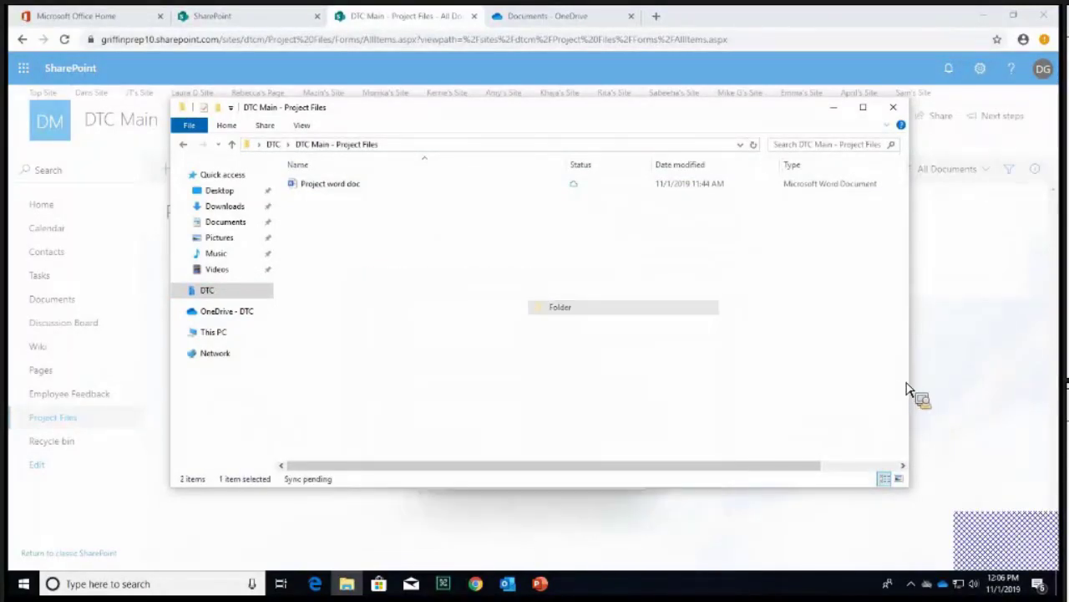
type("made")
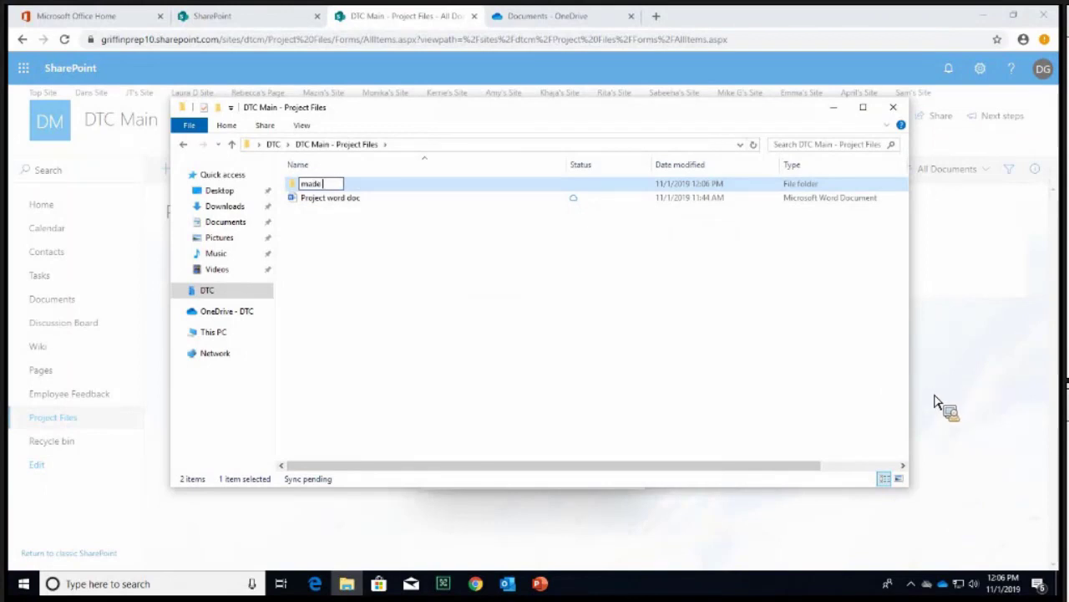
type(" on pc")
key("Return")
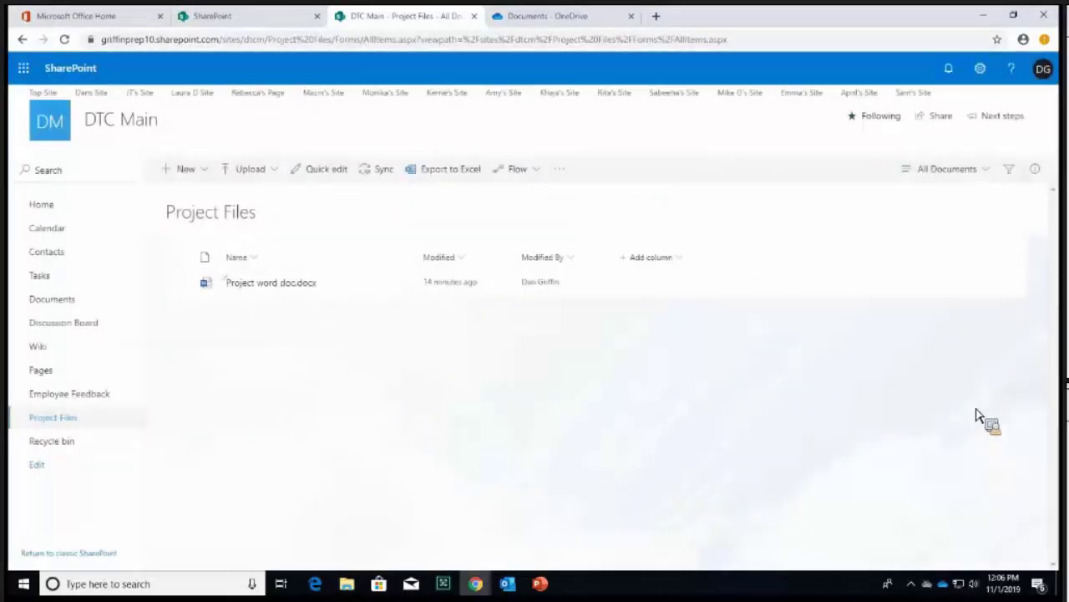
key("F5")
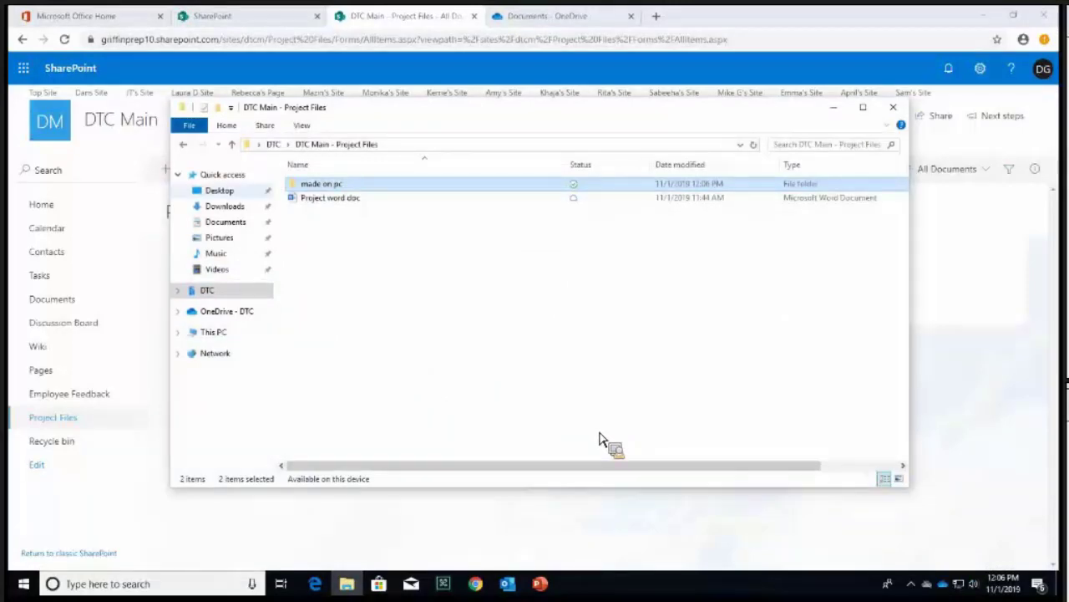
- Open OneDrive - DTC in a second File Explorer window and move O365 Offer into the DTC Main - Project Files folder
key("super")
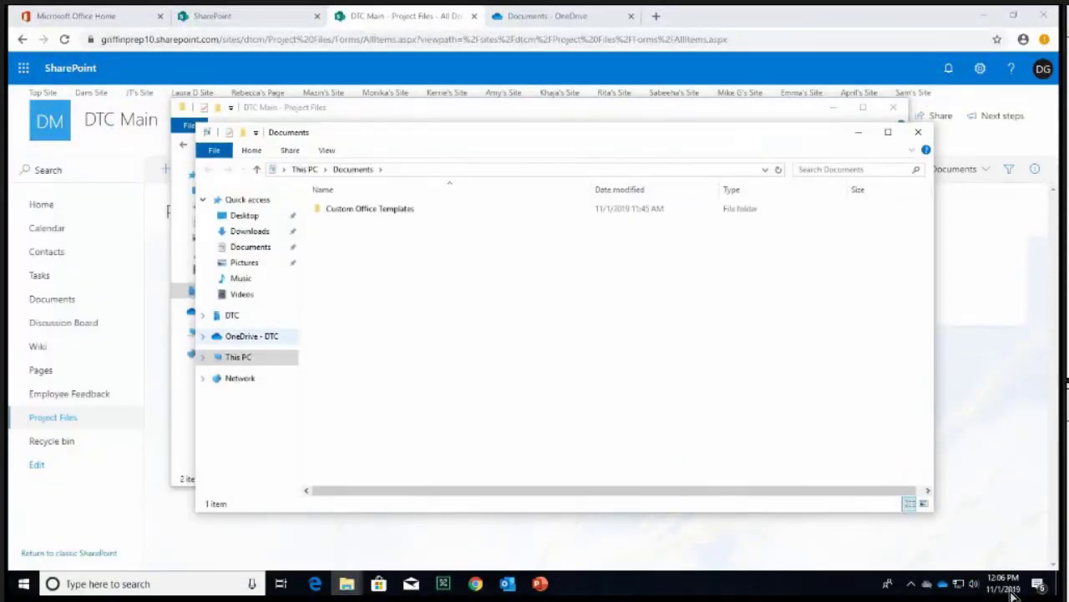
left_click(250, 336)
left_click_drag(468, 132, 740, 150)
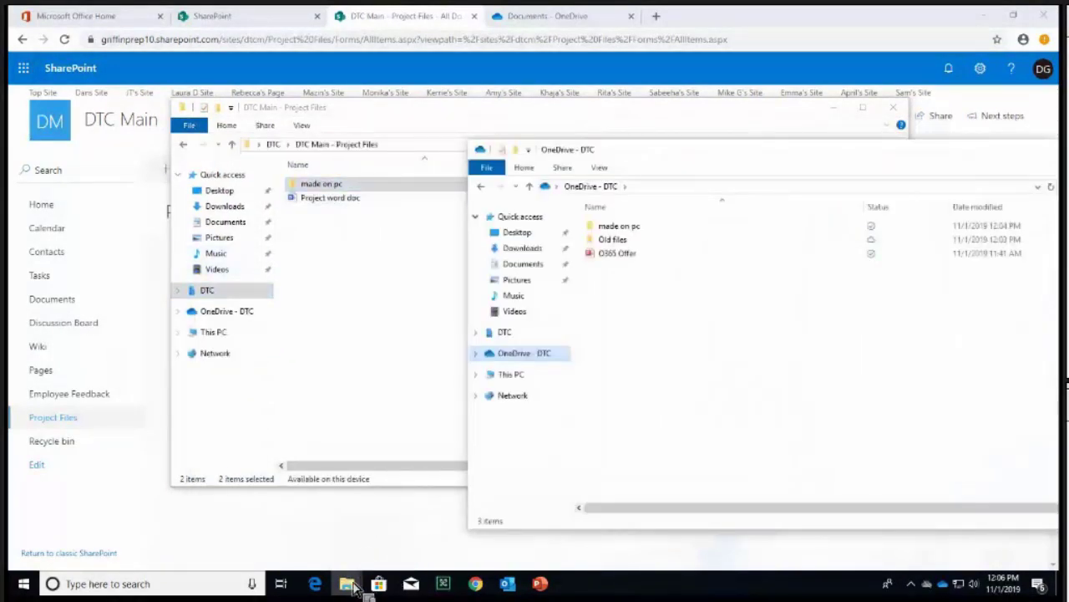
left_click_drag(617, 253, 590, 220)
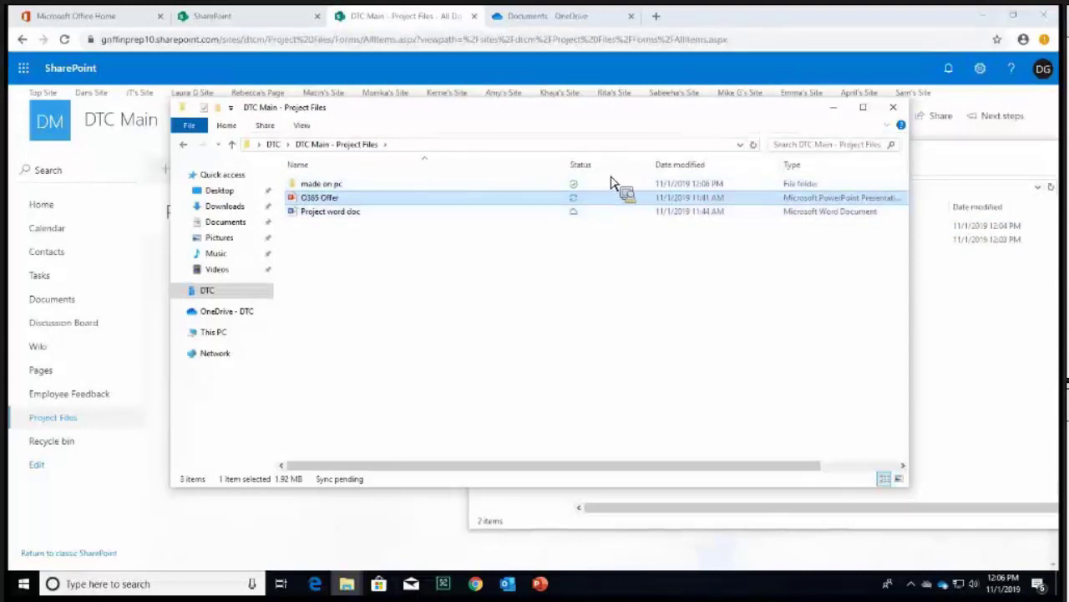
- Check the moved O365 Offer file in the SharePoint Project Files library and in both synced File Explorer folders
left_click(986, 479)
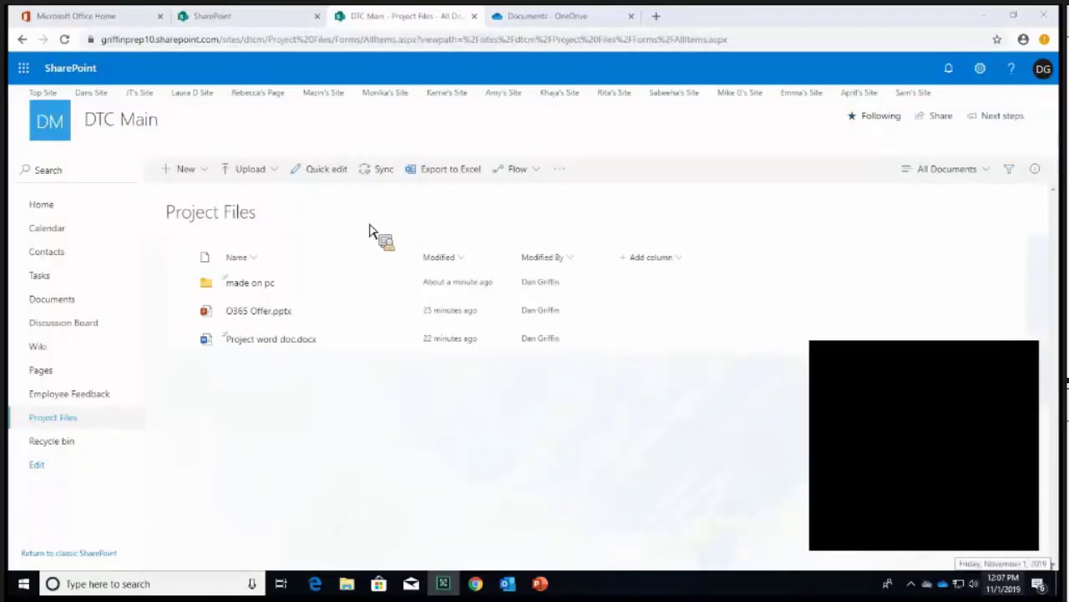
mouse_move(346, 583)
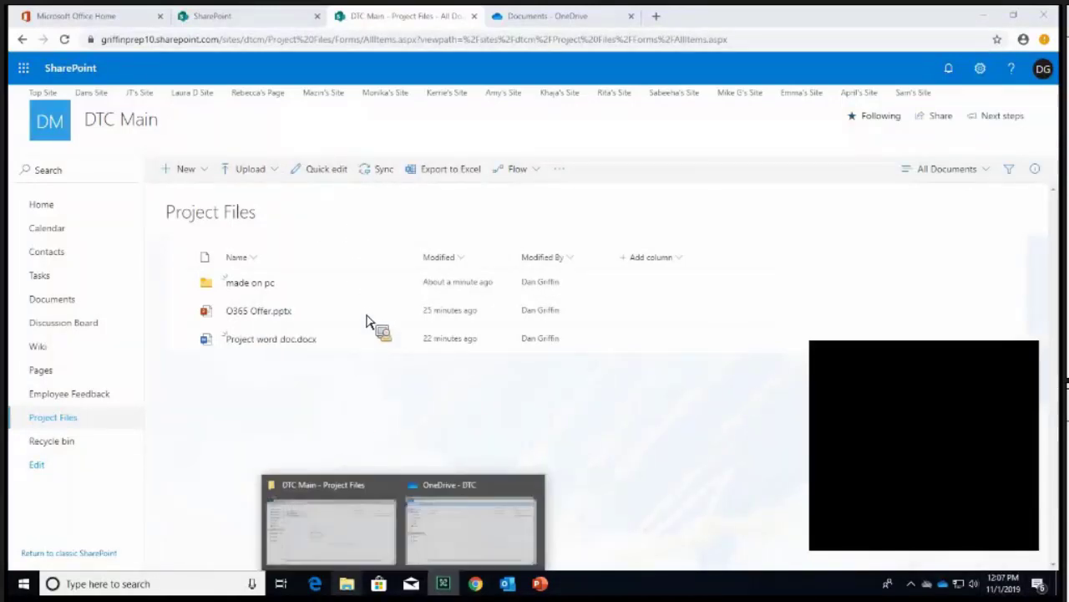
left_click(418, 523)
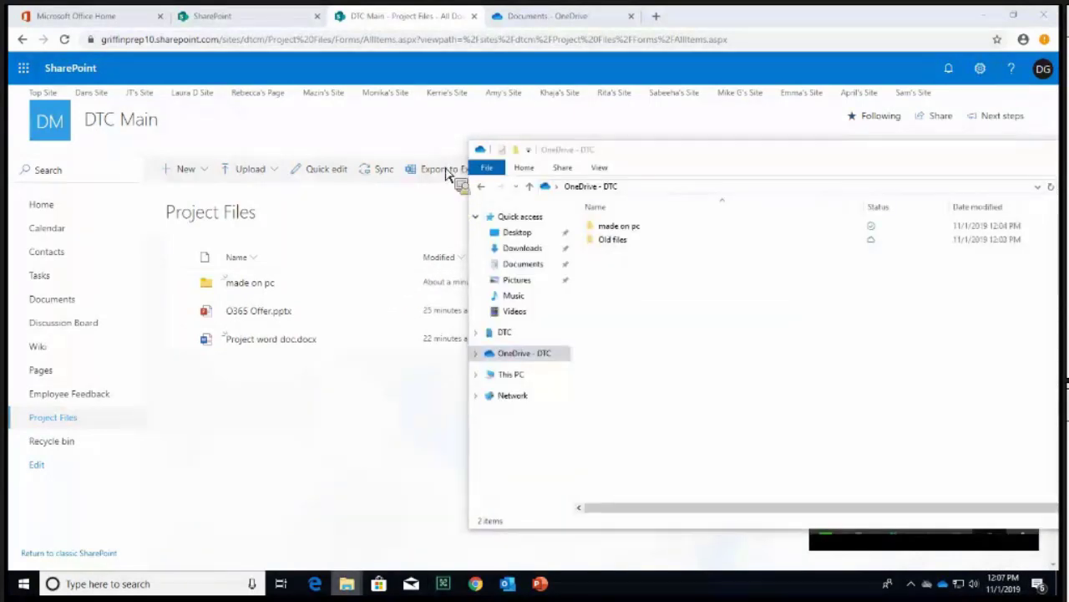
left_click(276, 522)
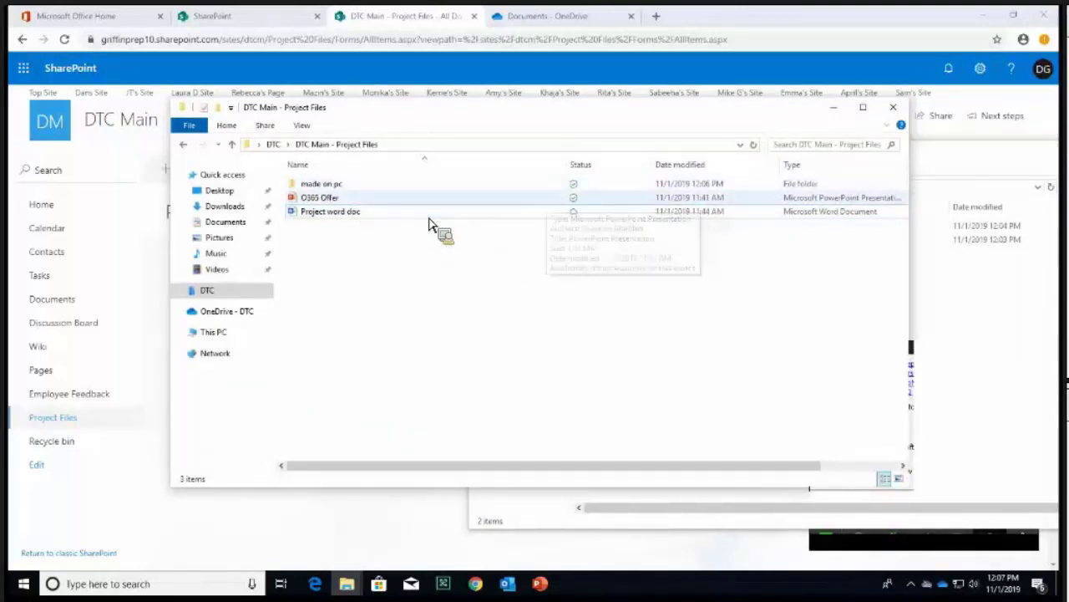
- Close the DTC Main - Project Files window and minimize the browser, keeping the OneDrive - DTC window over the desktop
left_click(893, 107)
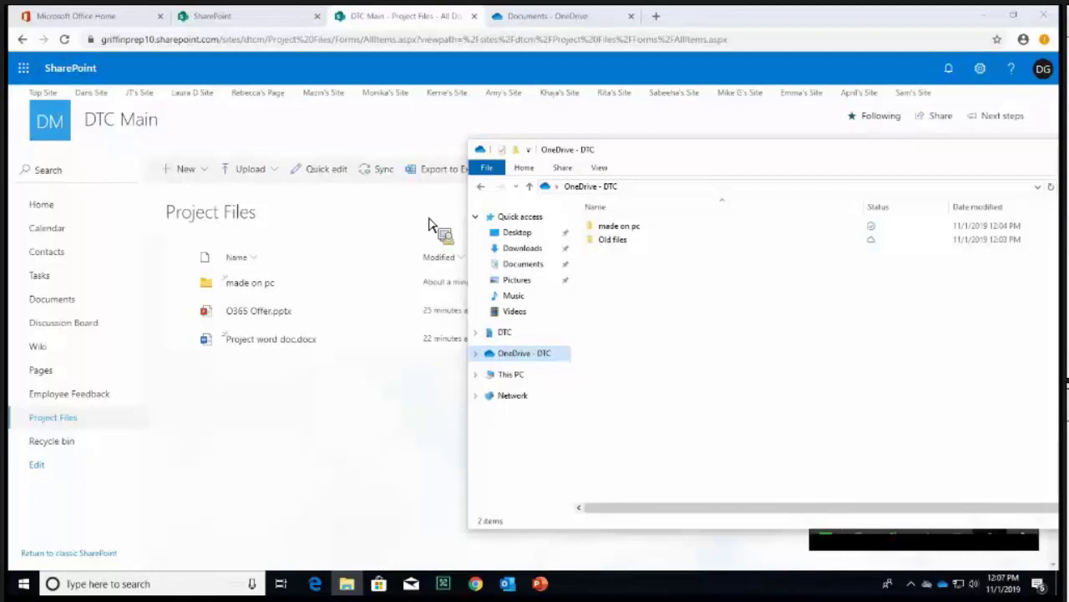
left_click_drag(428, 224, 582, 301)
left_click_drag(669, 149, 516, 161)
left_click(984, 15)
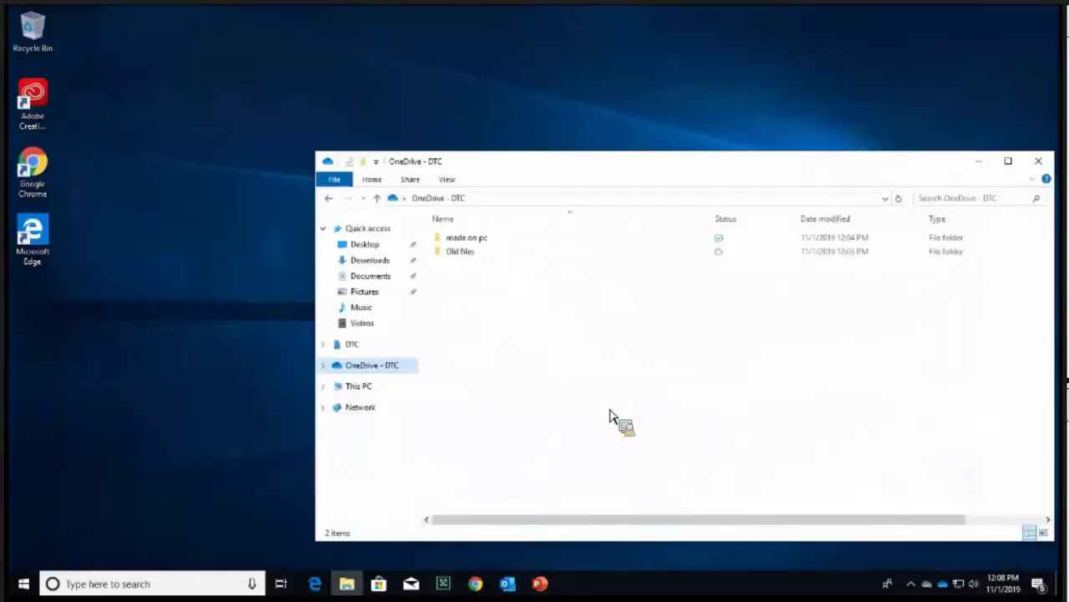
left_click_drag(668, 162, 506, 139)
- Look inside the made on pc folder and return to the OneDrive - DTC folder
left_click(556, 215)
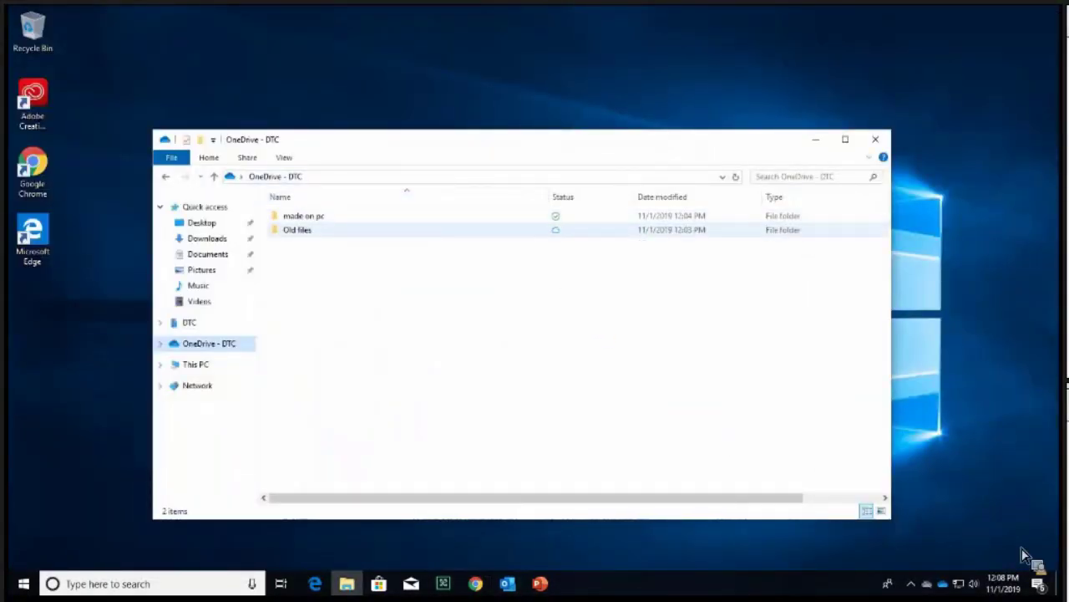
key("Return")
key("alt+Left")
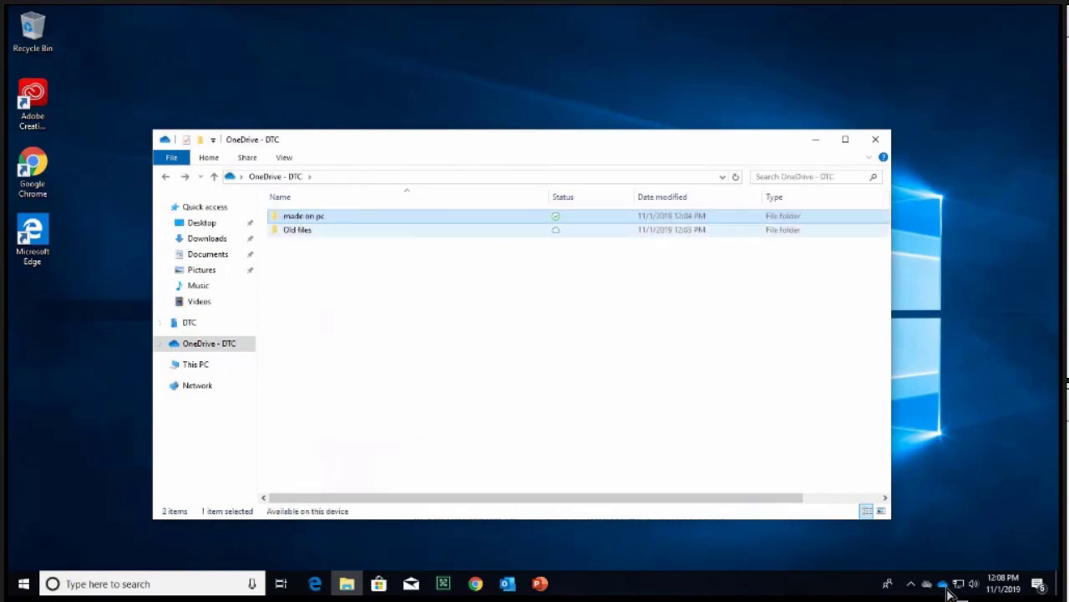
- Open the Old files folder, view the sharing link settings for Roster, and close them without applying anything
key("Down")
key("Return")
key("Down")
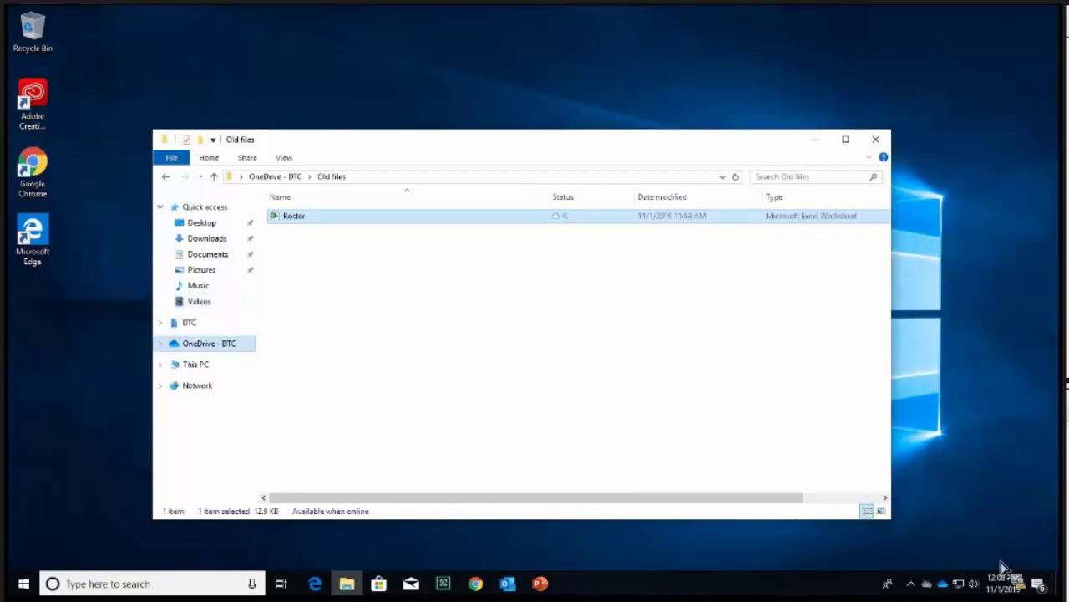
right_click(296, 216)
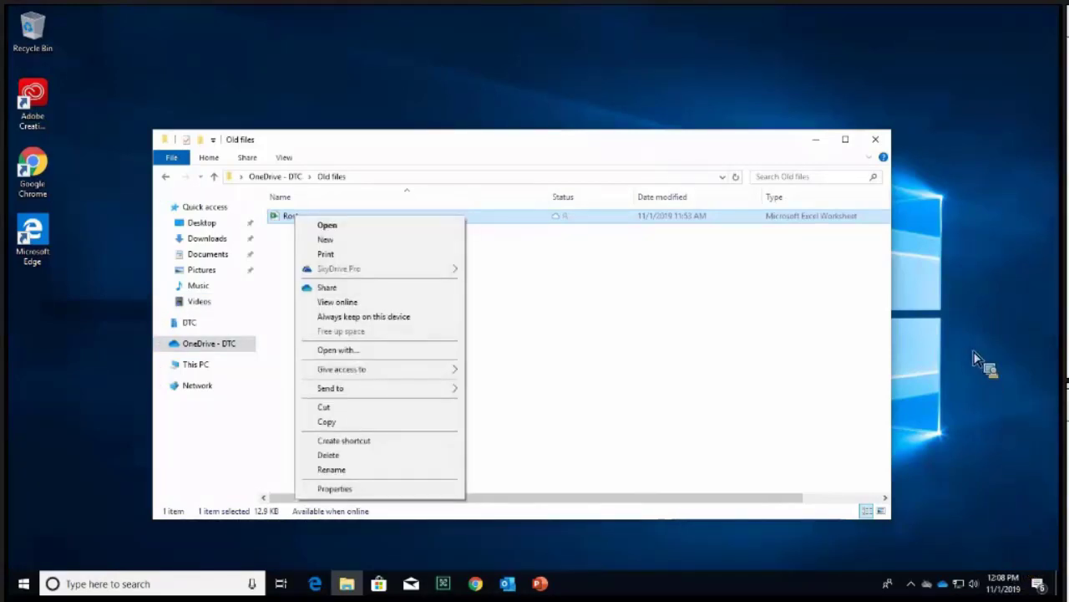
left_click(328, 287)
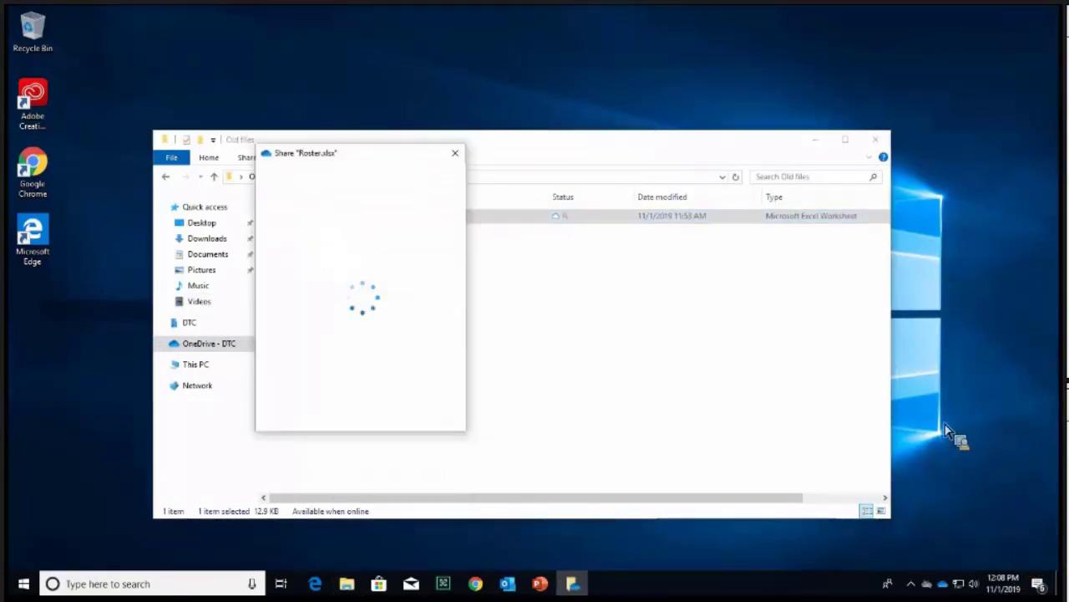
left_click(361, 224)
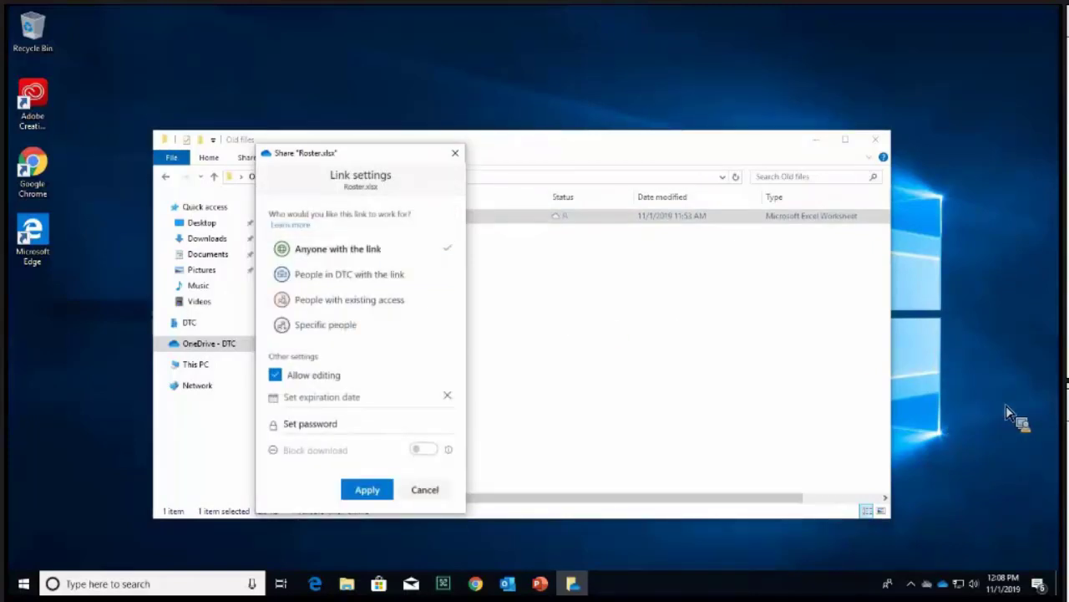
left_click(455, 153)
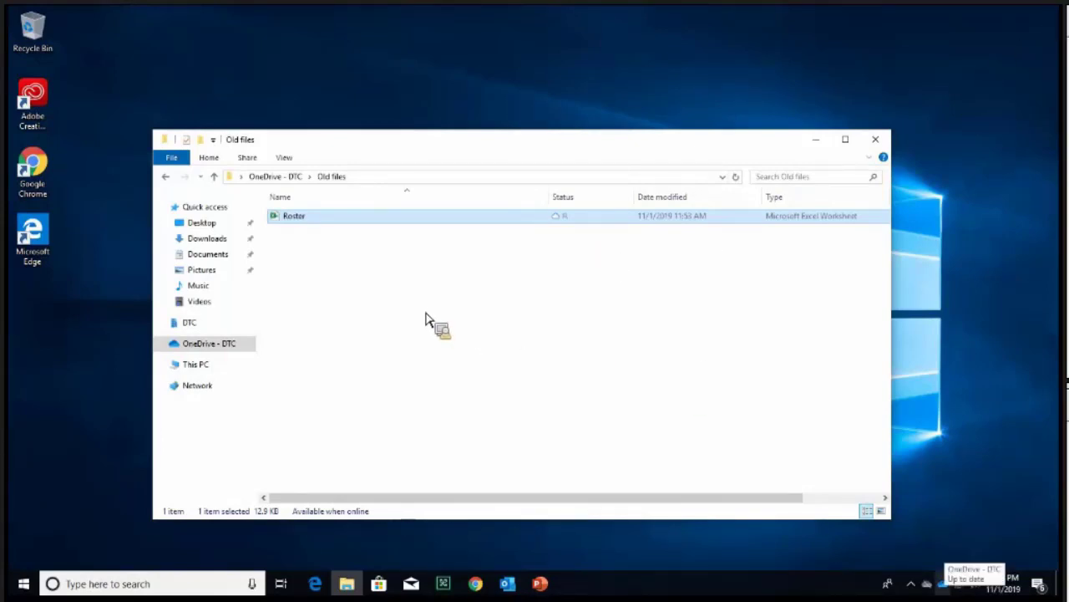
- Examine the recent OneDrive sync activity, its additional options and the durations offered for pausing syncing
left_click(943, 584)
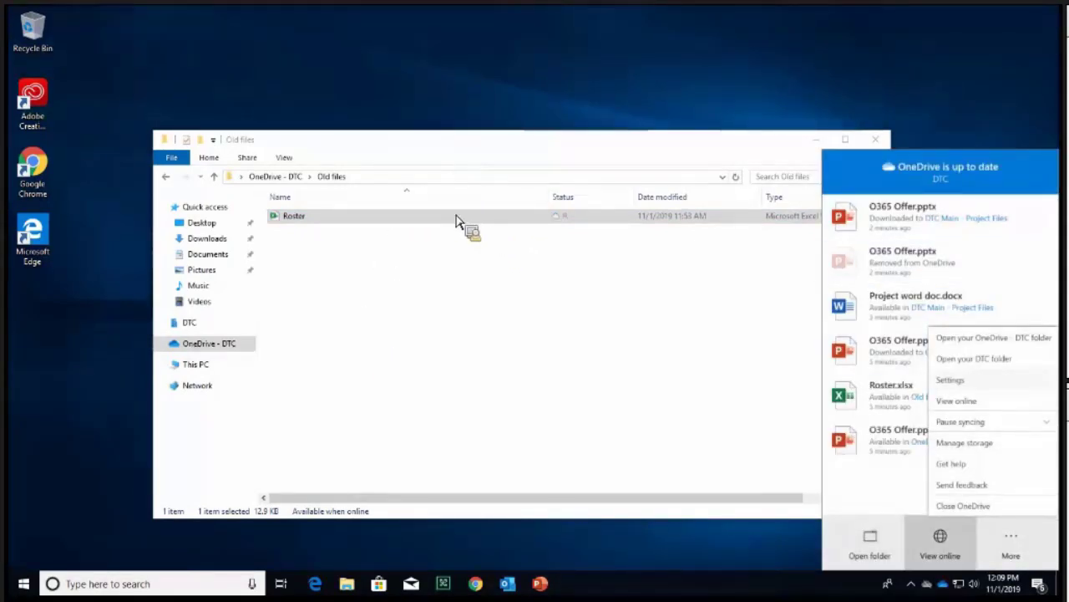
key("Escape")
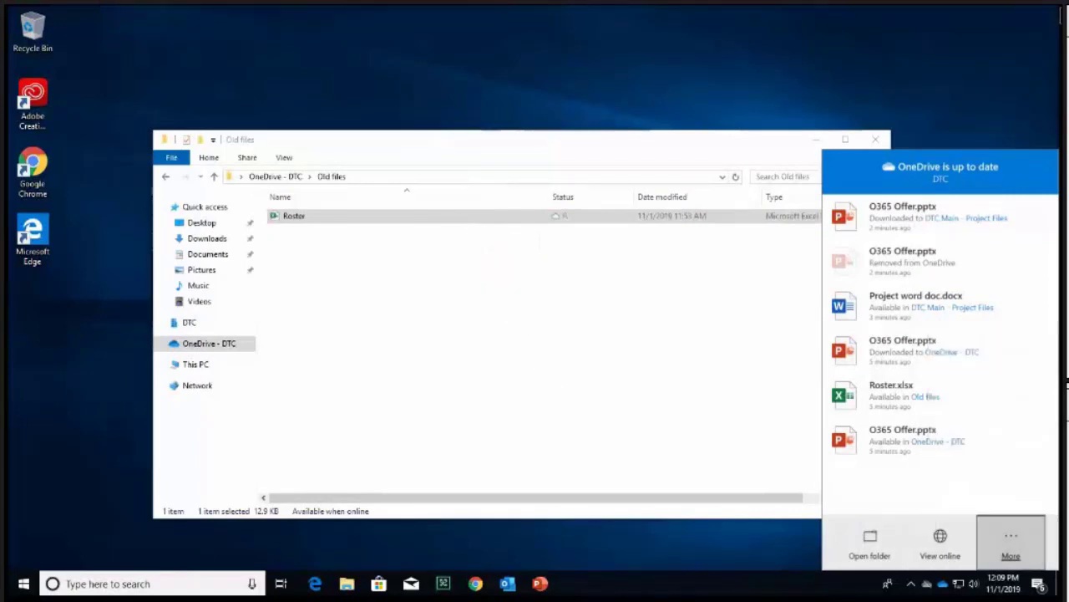
key("Return")
key("Escape")
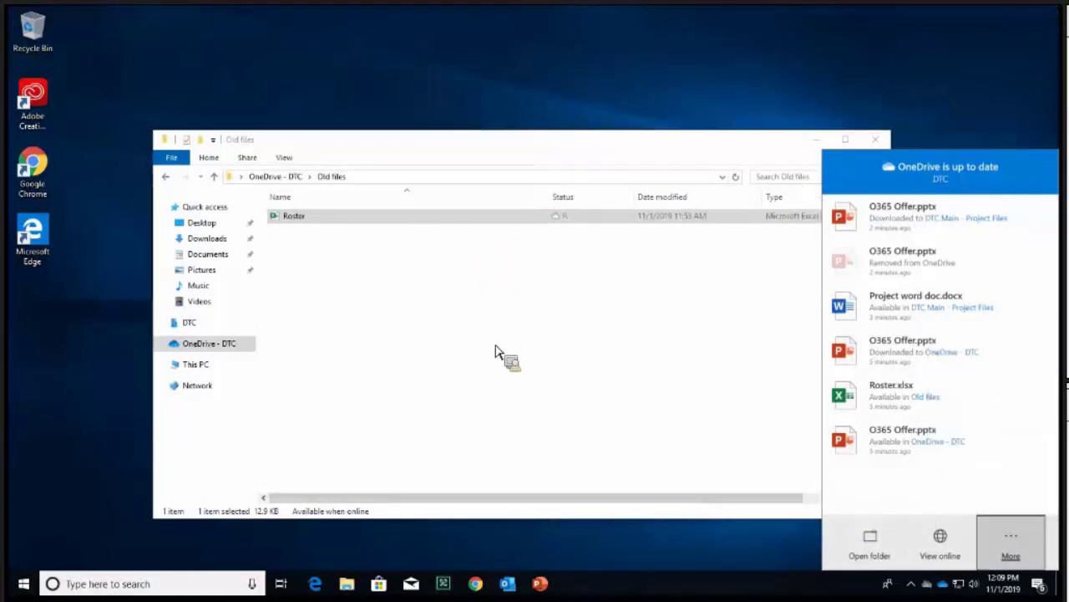
key("Return")
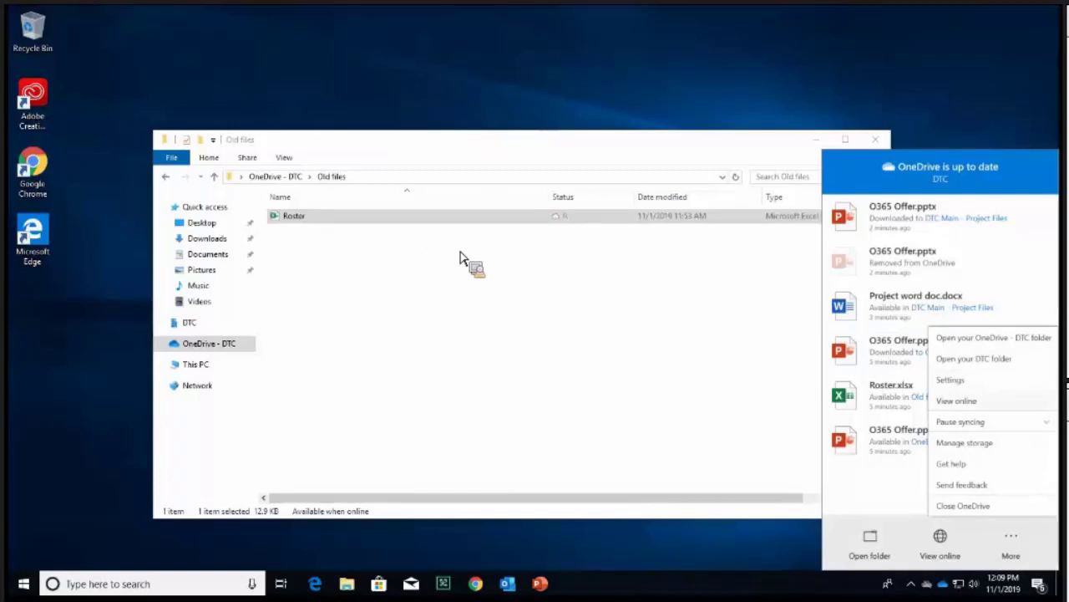
left_click(961, 422)
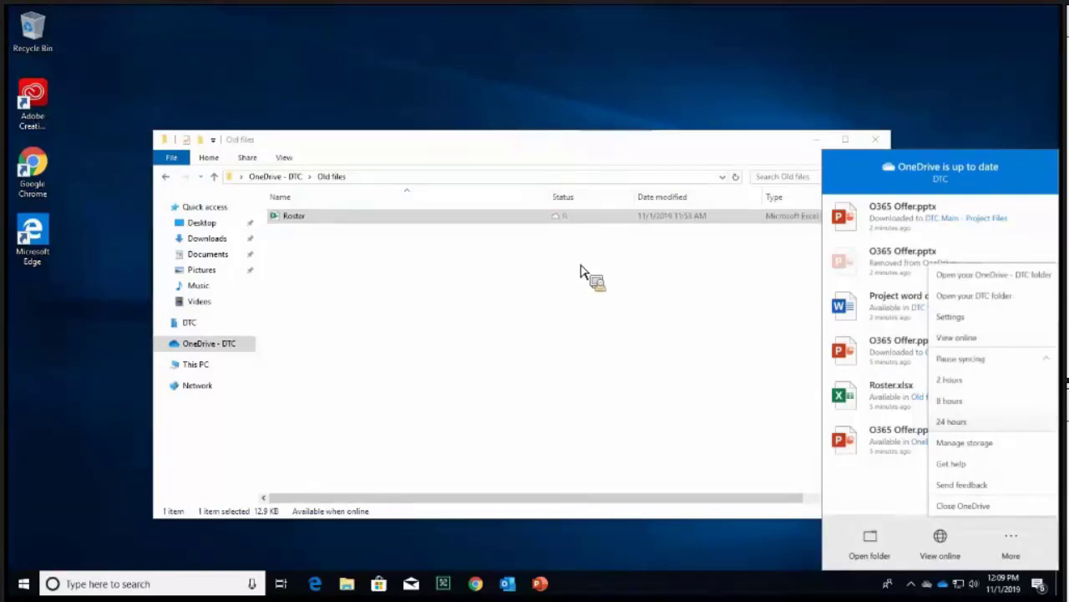
left_click(961, 359)
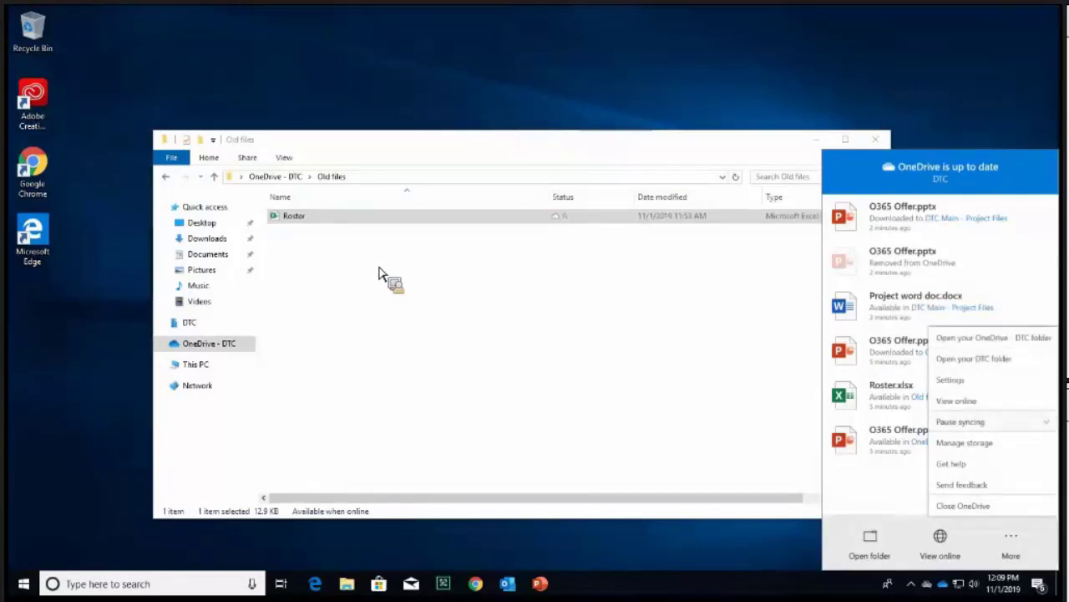
left_click(961, 422)
left_click(961, 359)
- In the OneDrive account settings, hide the Old files folder from OneDrive - DTC and make it visible again
left_click(950, 379)
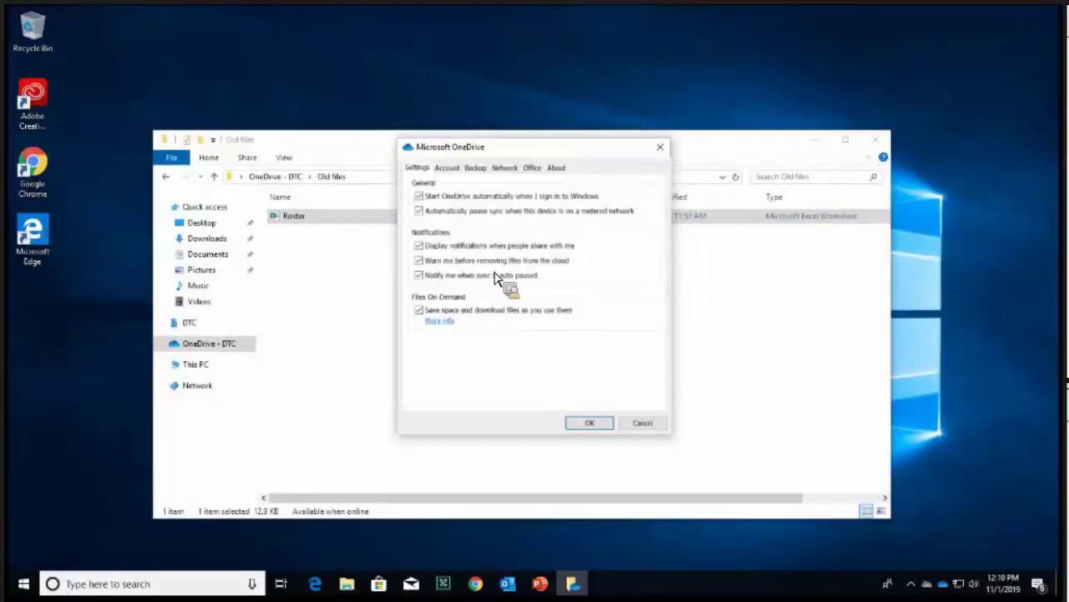
key("ctrl+Tab")
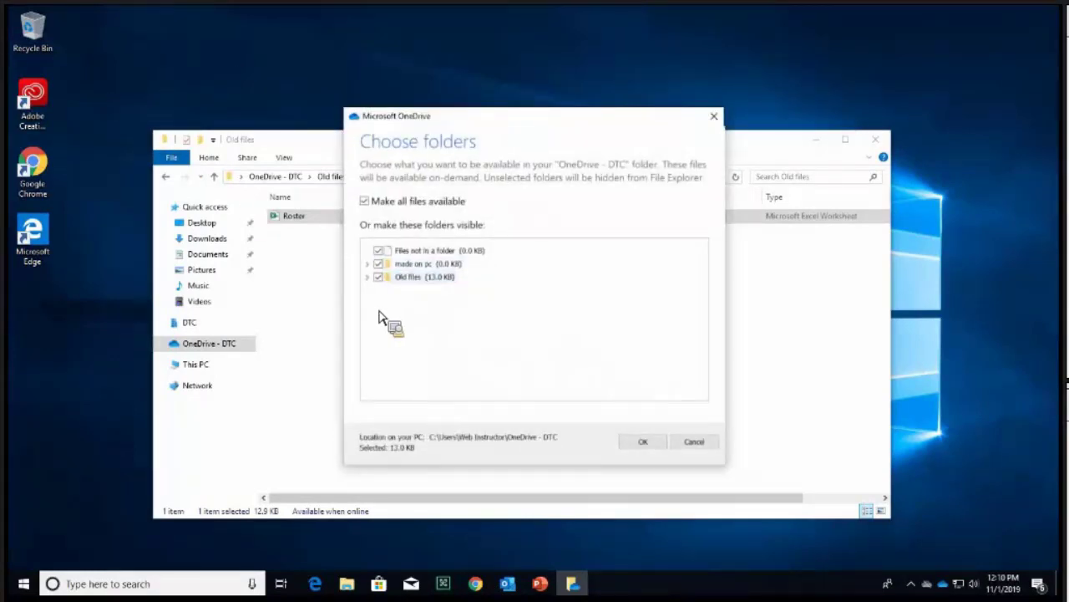
key("Return")
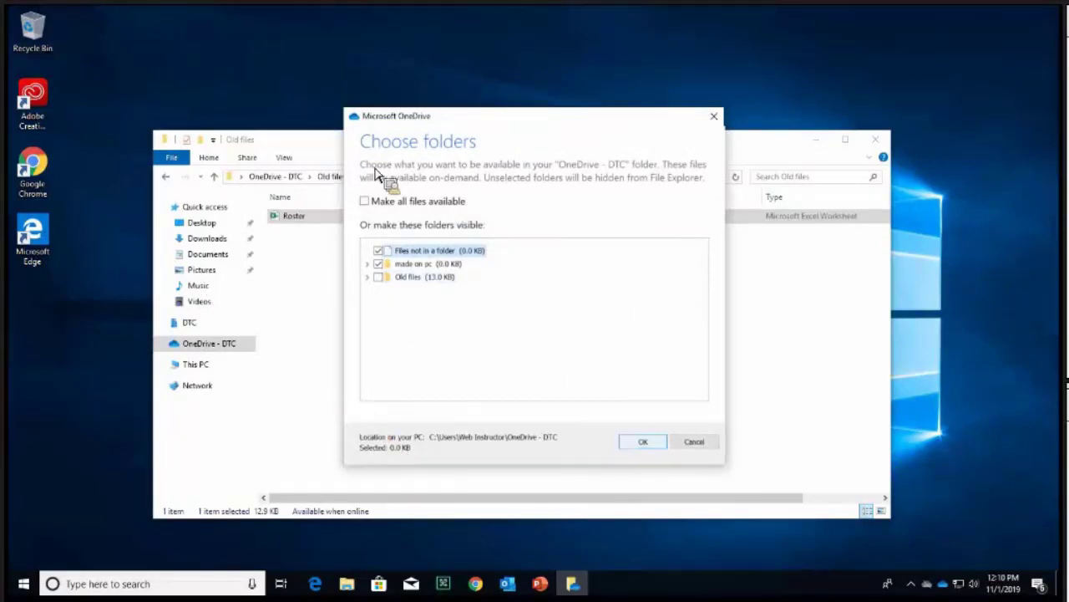
key("Return")
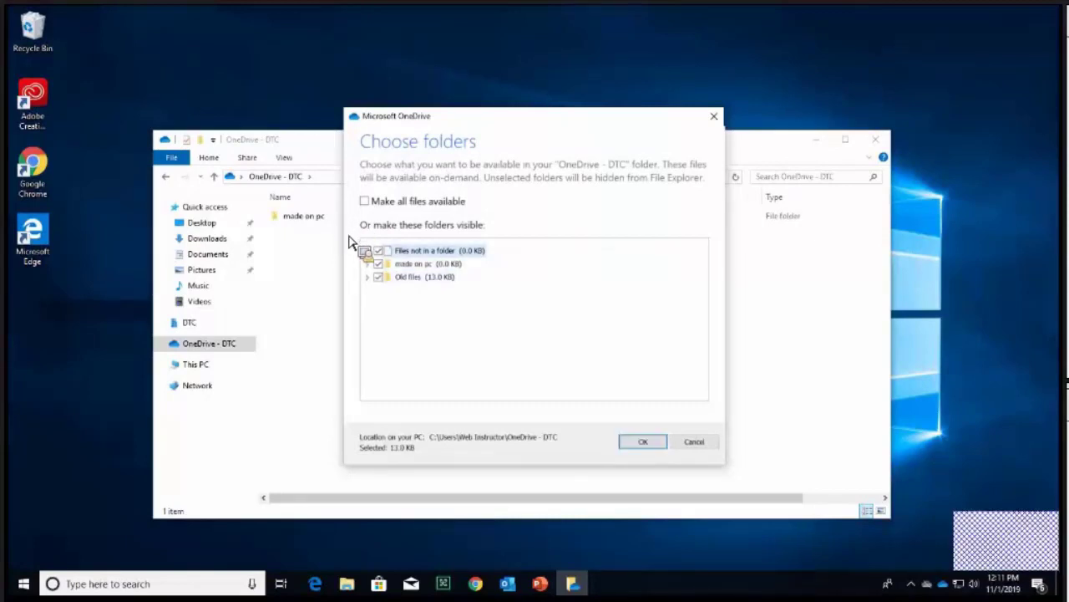
key("Return")
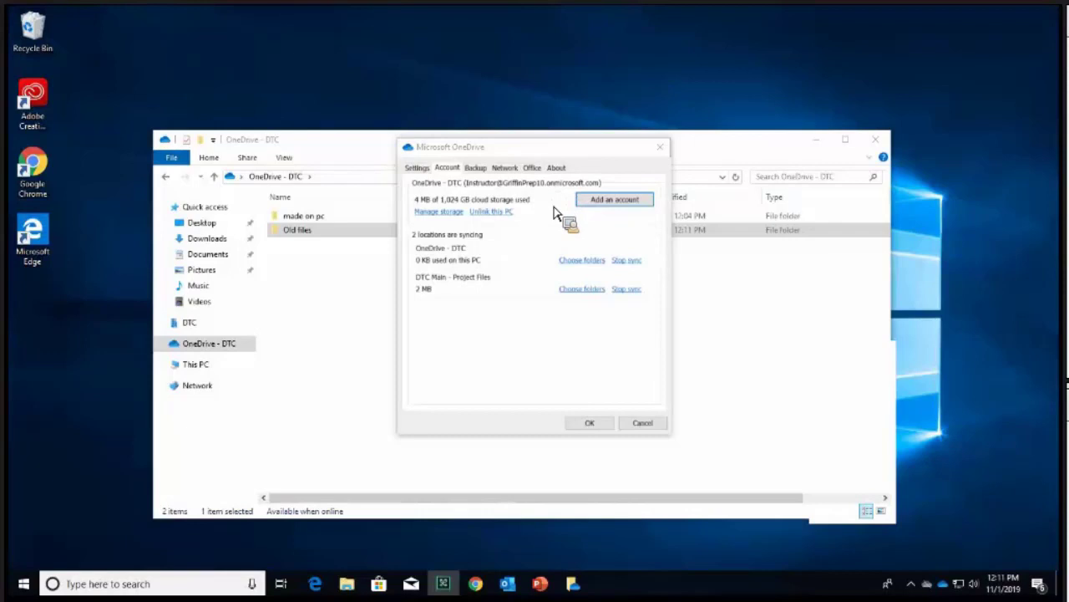
- Switch to the browser and sync the Documents library of Dans Site to the computer
left_click(476, 583)
left_click(547, 527)
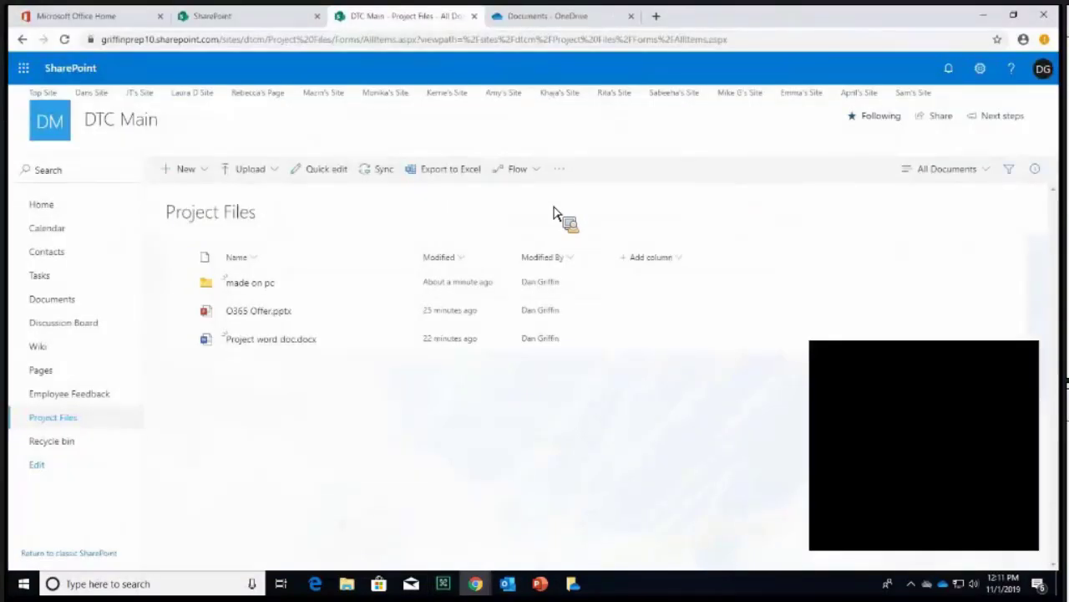
left_click(91, 92)
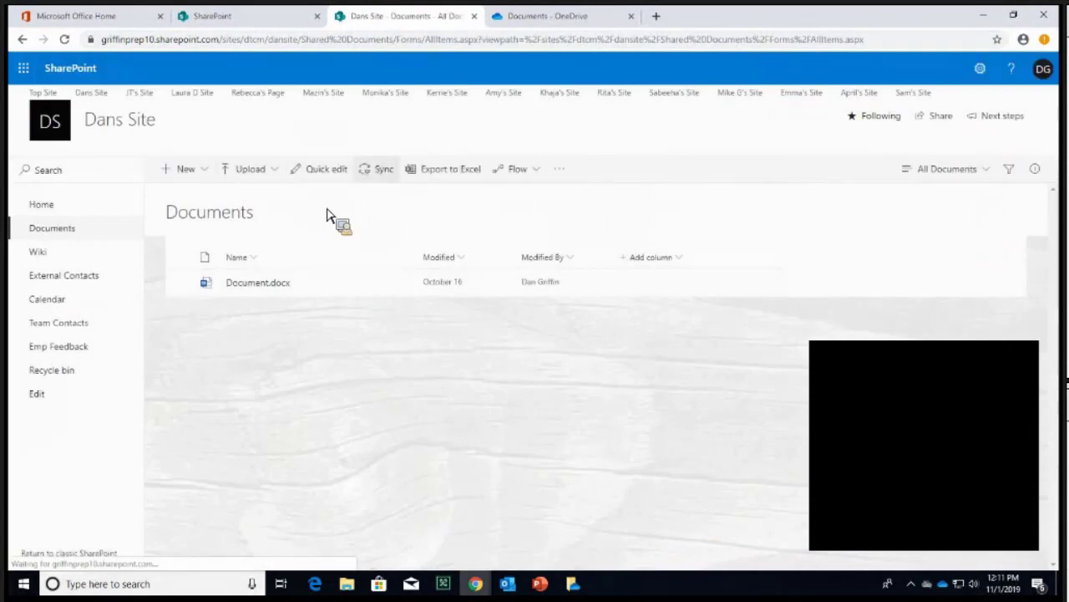
left_click(376, 170)
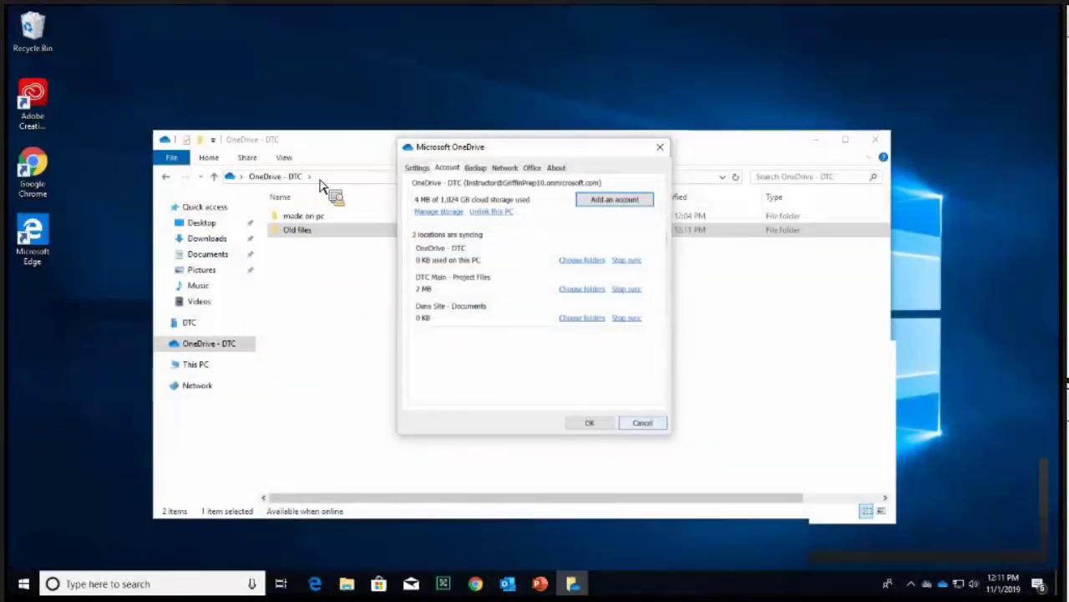
- Close the OneDrive settings to browse DTC into the DTC Main - Project Files folder, and reopen the settings
left_click(643, 423)
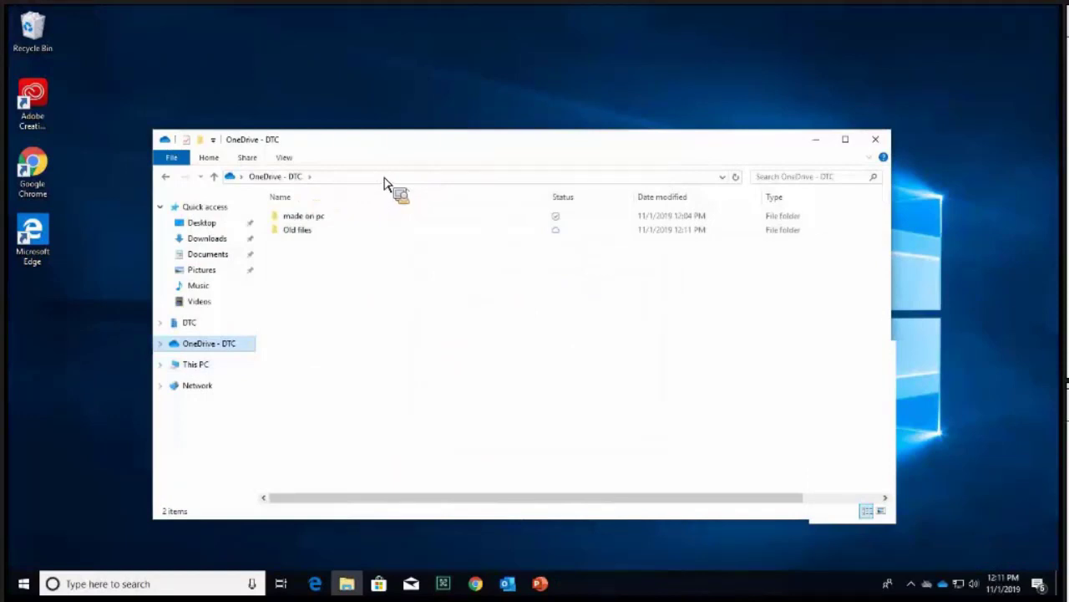
left_click(190, 323)
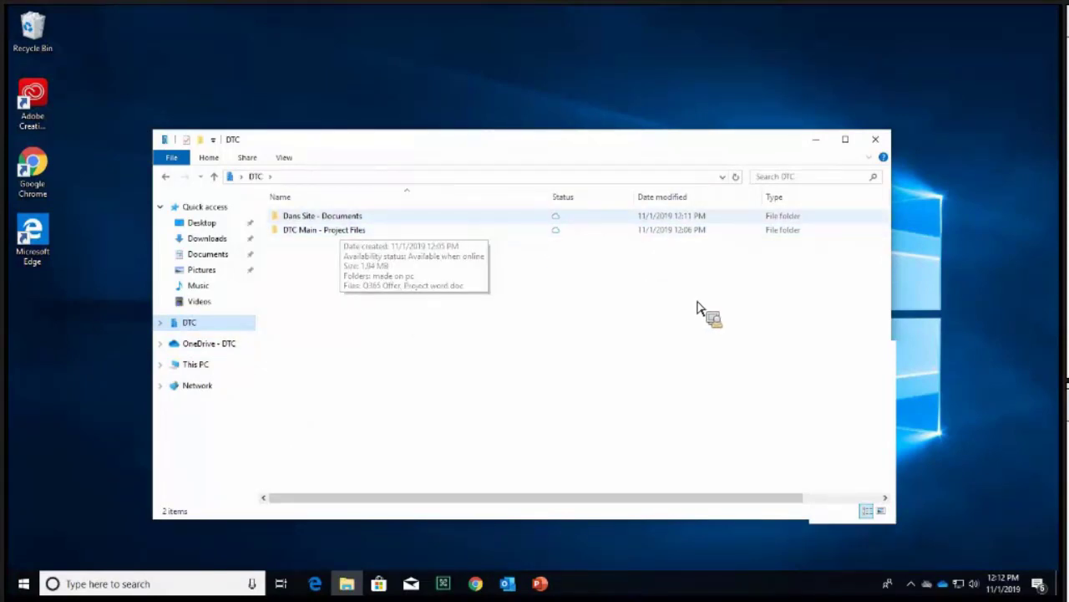
double_click(325, 230)
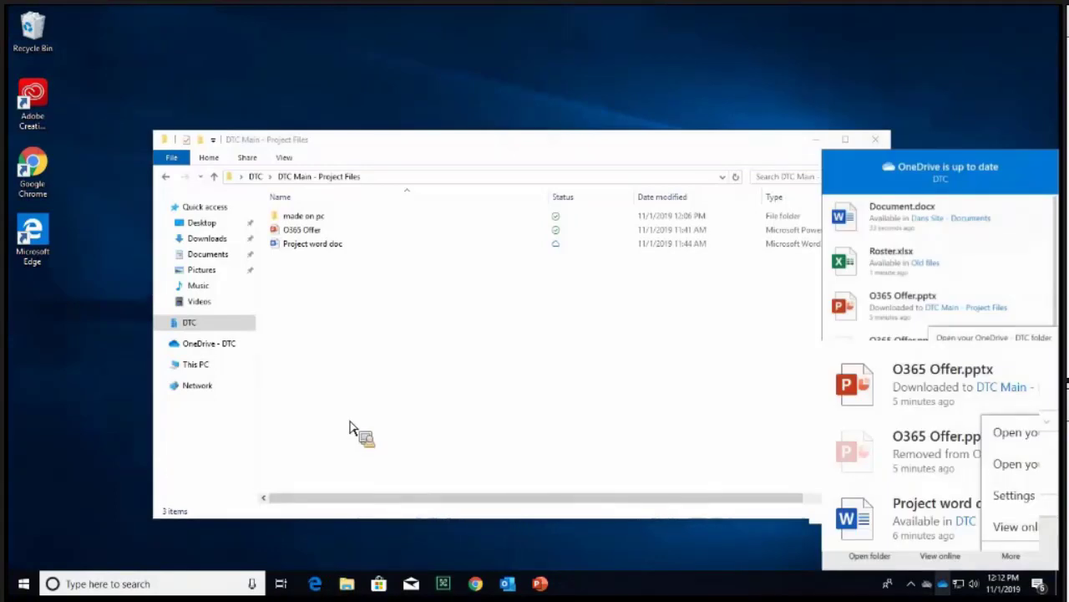
left_click(576, 450)
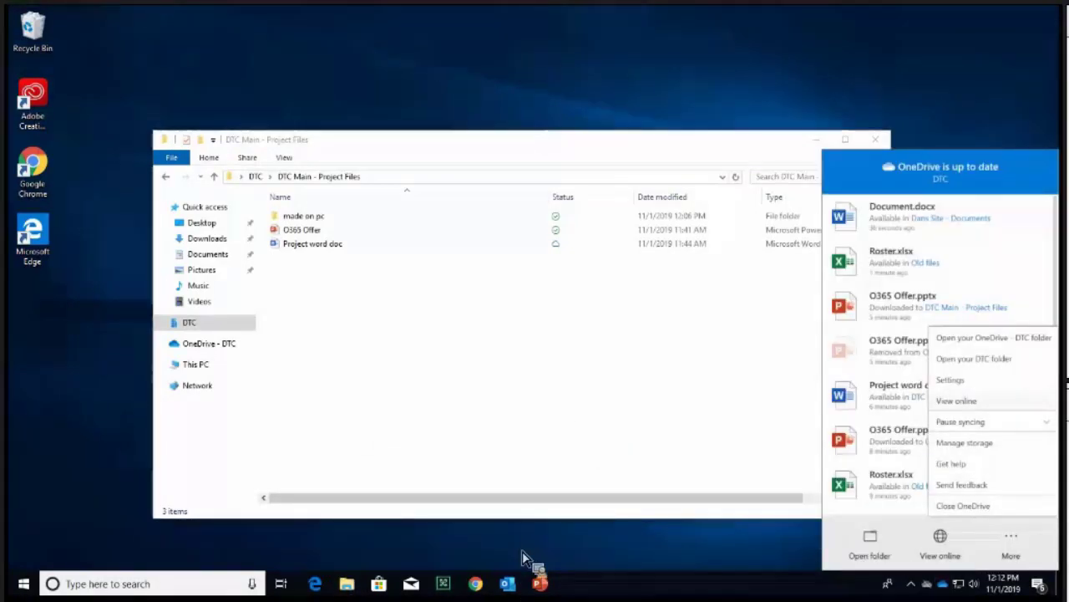
left_click(951, 381)
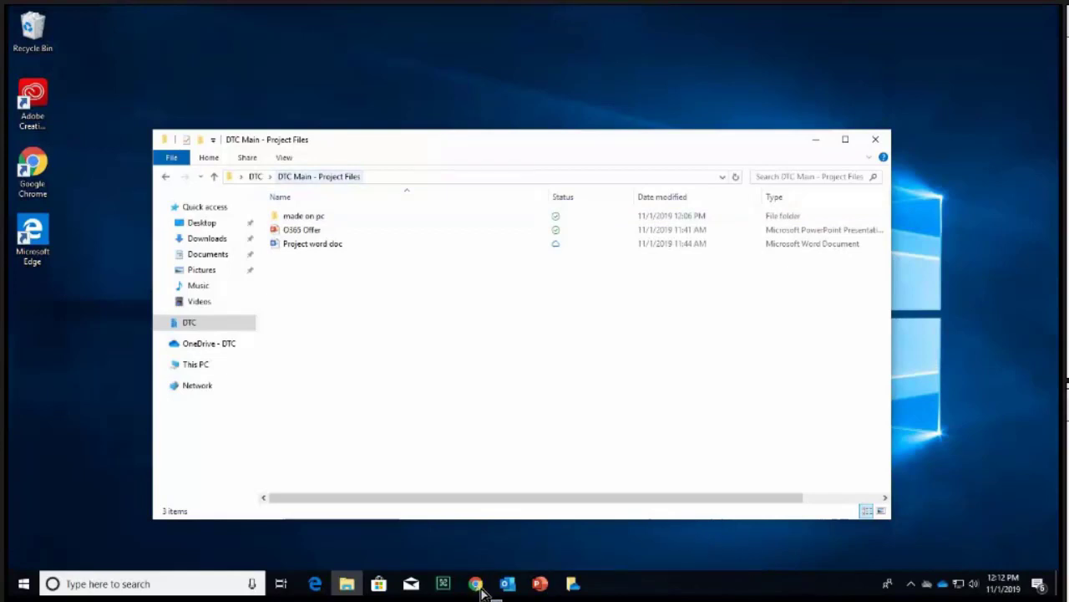
- Try to open a DTC Main\dans path by editing the address of the DTC Main - Project Files folder
right_click(357, 177)
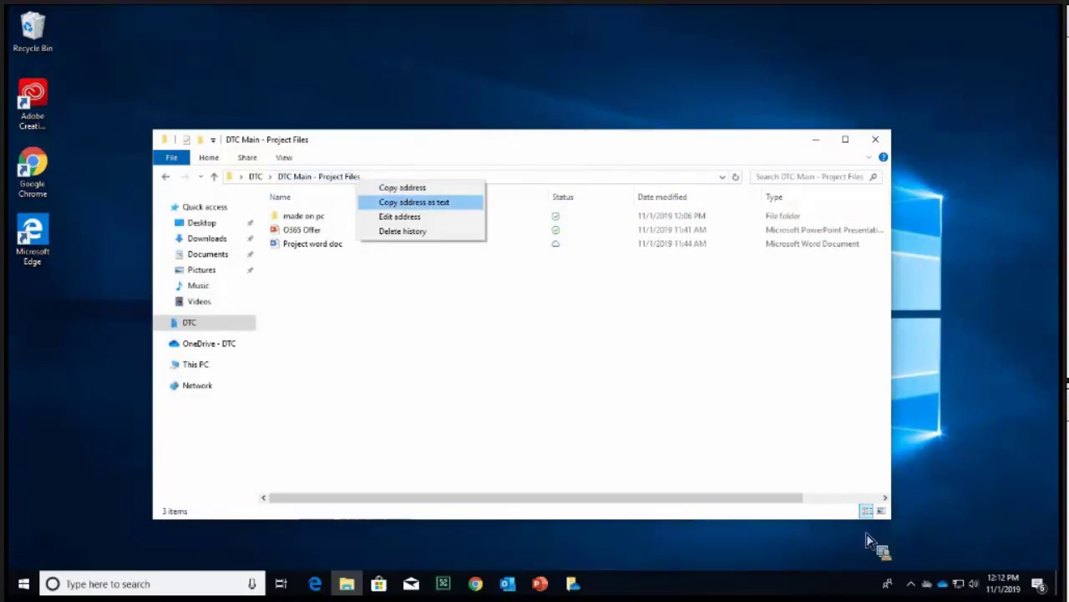
left_click(399, 216)
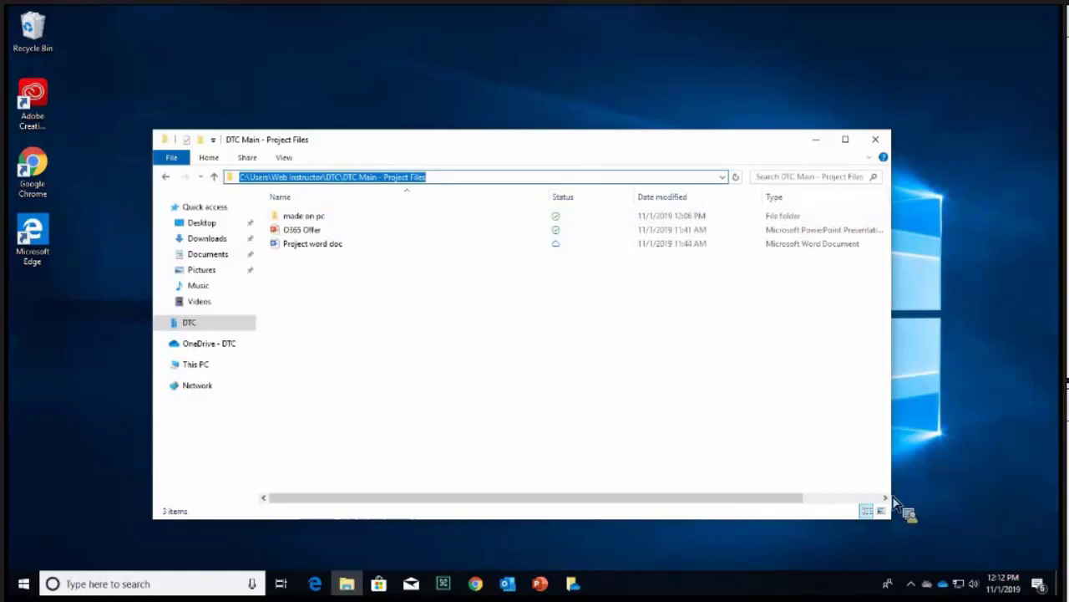
key("End")
key("ctrl+shift+Left")
key("ctrl+shift+Left")
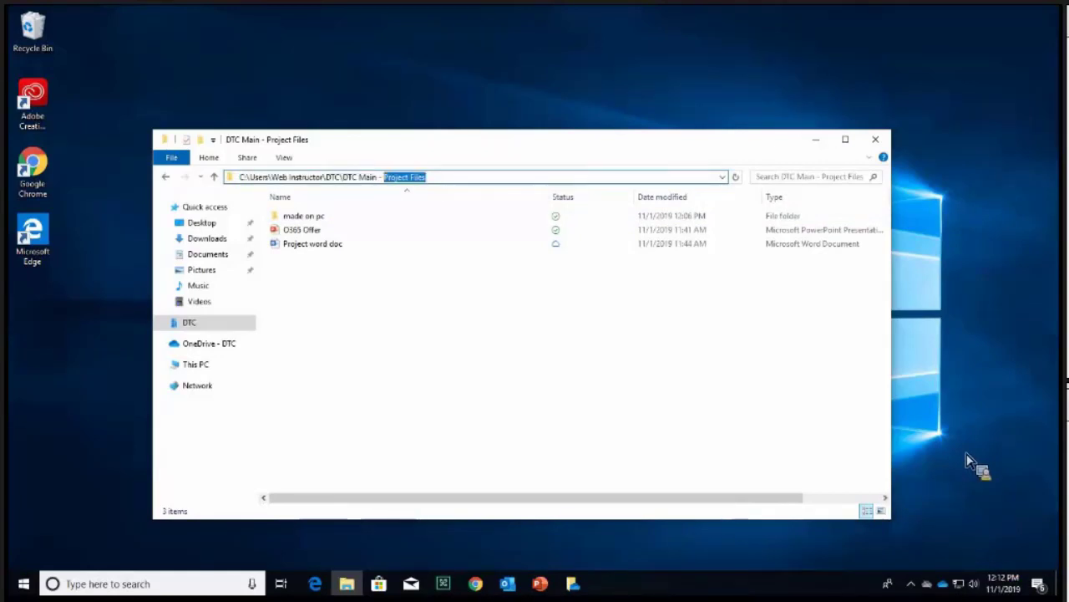
key("BackSpace")
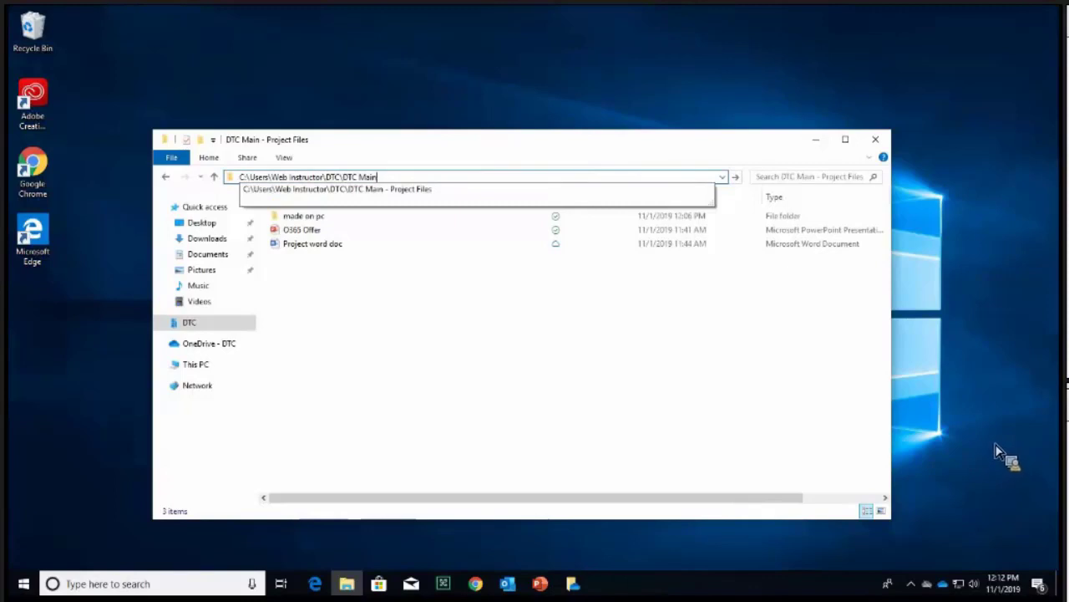
type("\\dans")
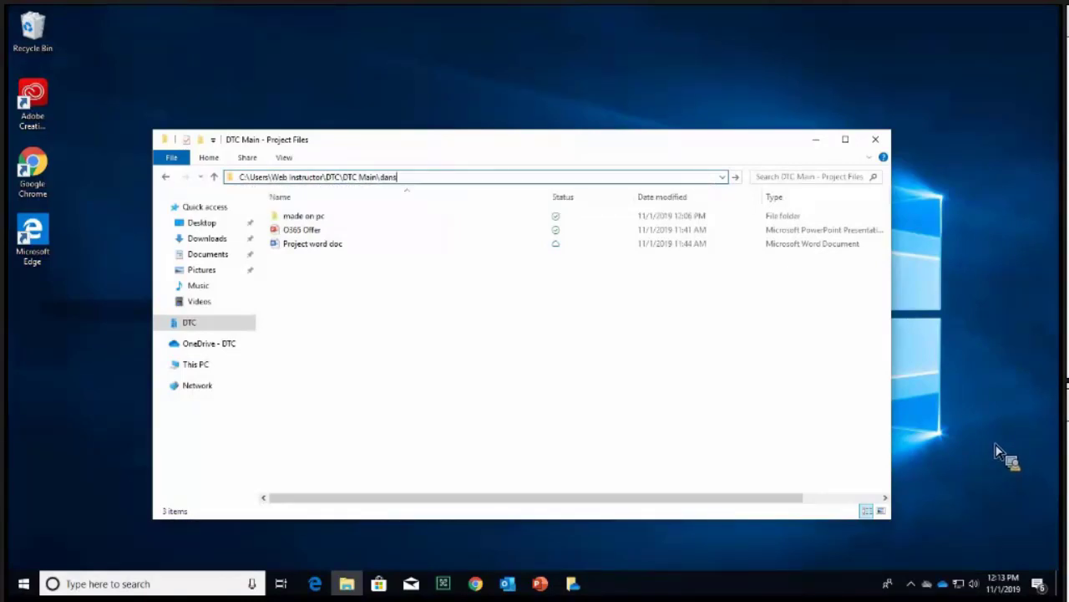
key("Return")
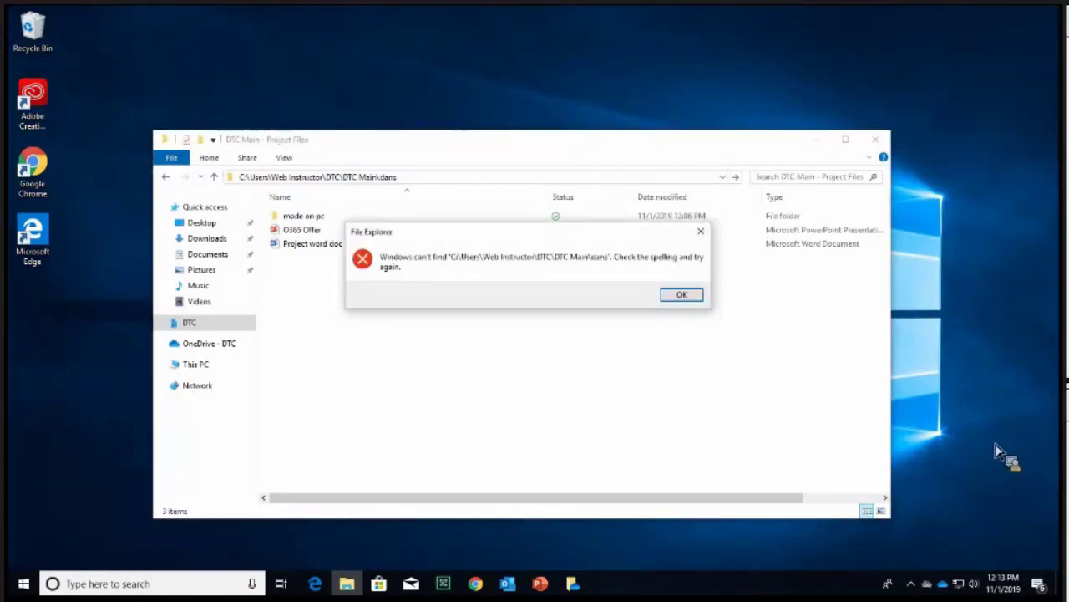
key("Return")
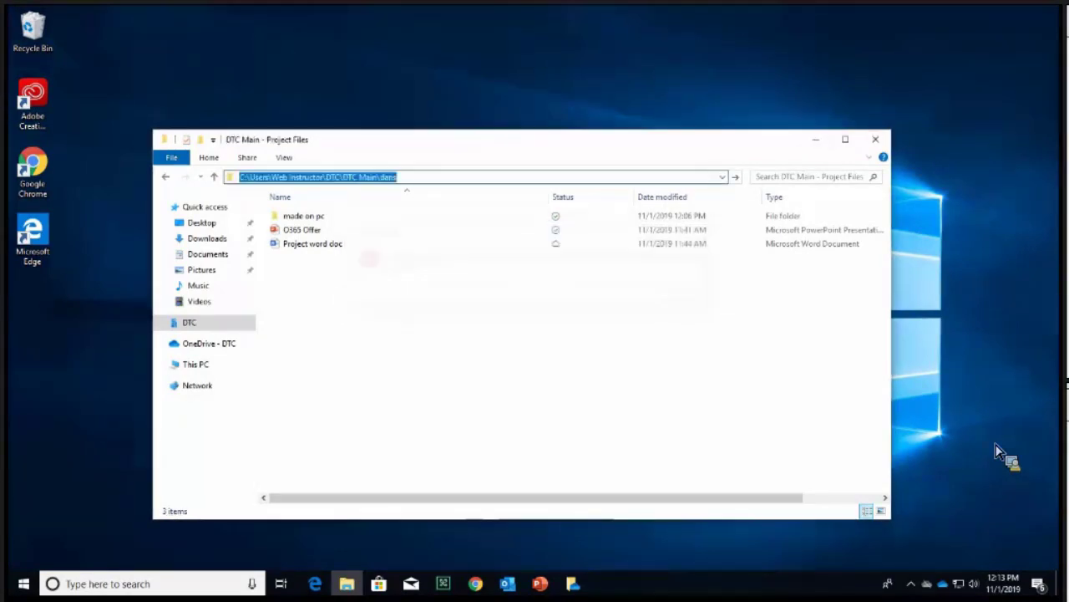
- Close the DTC Main - Project Files window and the OneDrive settings, and check the hidden taskbar icons
key("alt+F4")
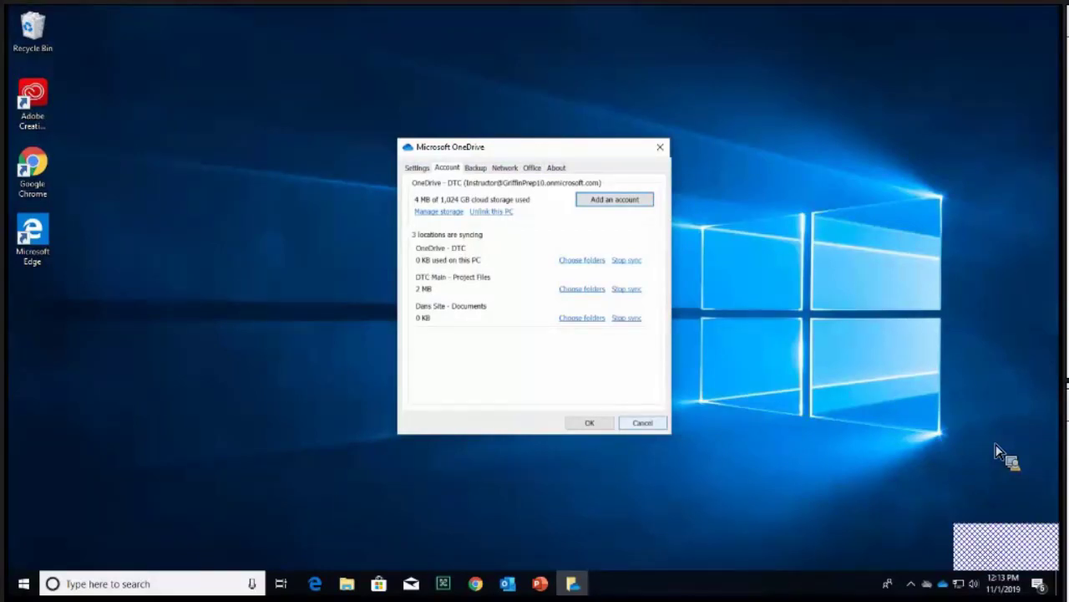
key("alt+F4")
left_click(911, 583)
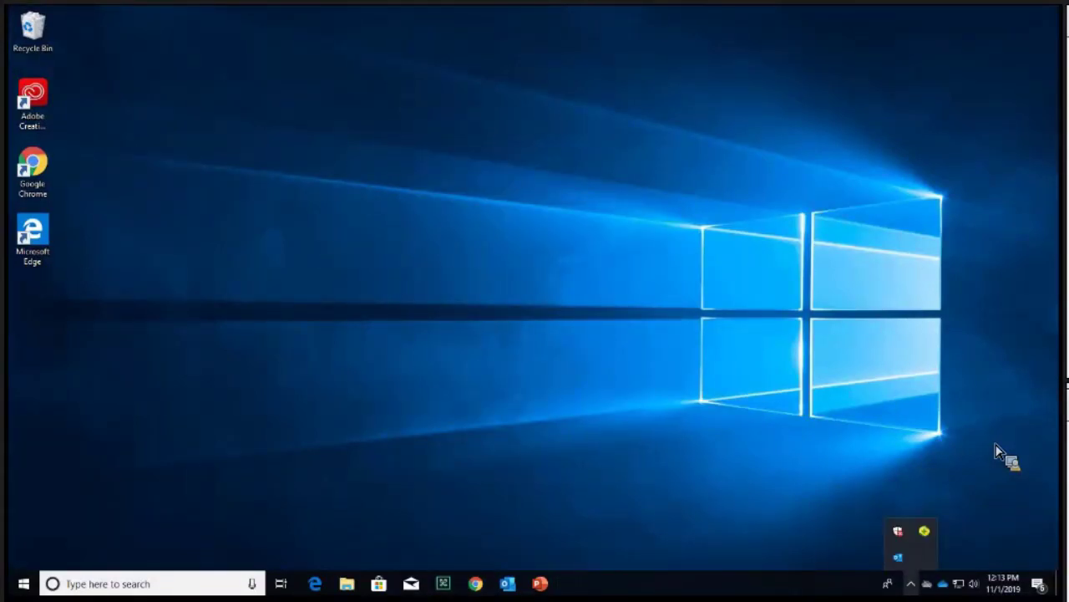
left_click(910, 584)
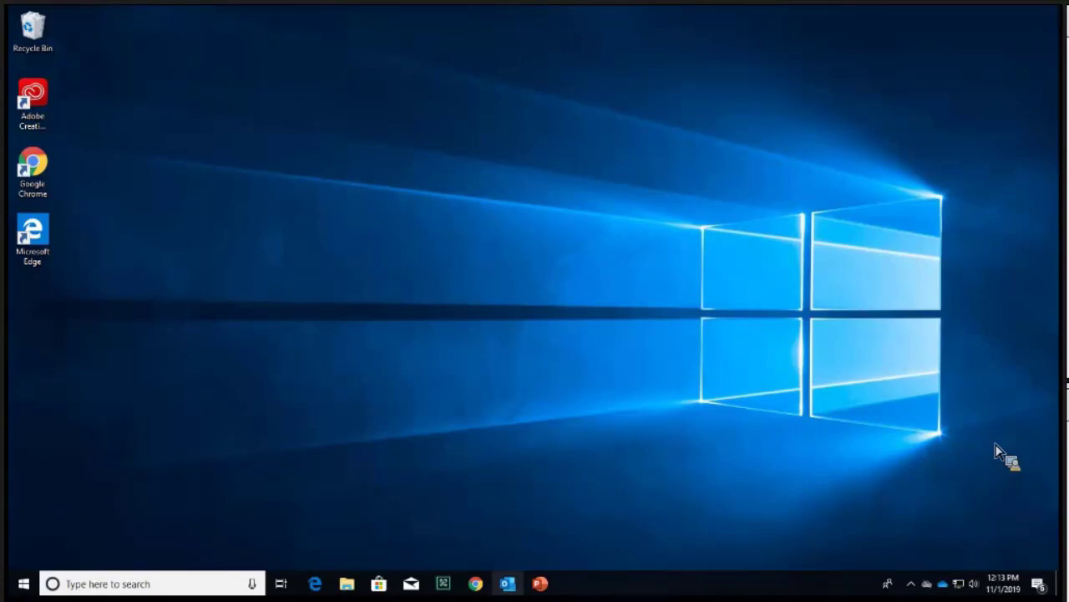
mouse_move(507, 583)
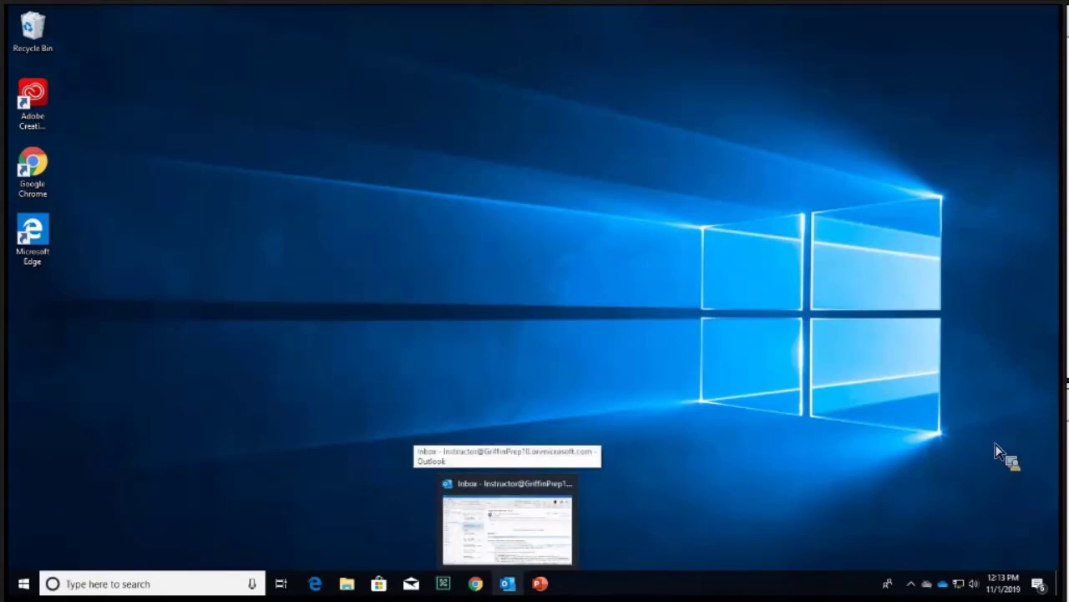